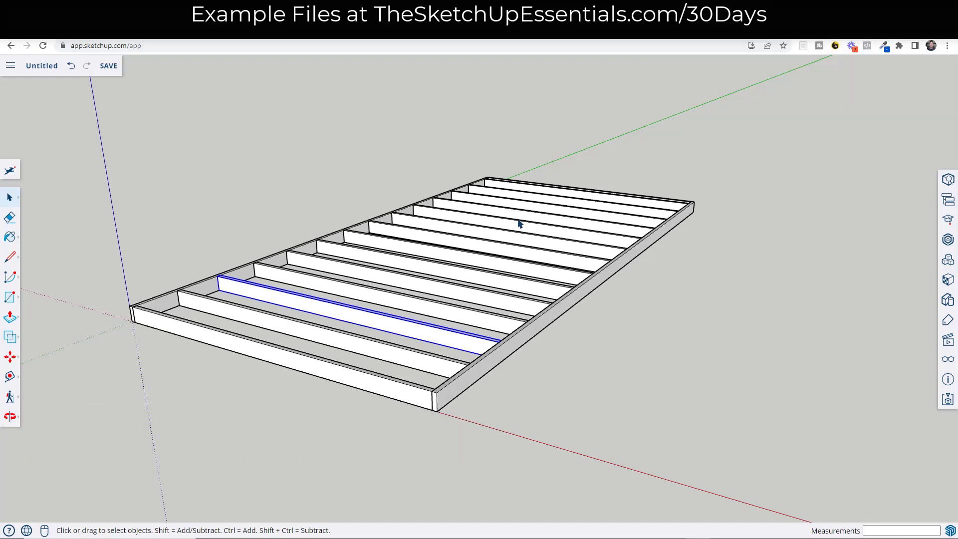
Place a section plane on the front face of the deck frame, parallel to its front rim board.
middle_click_drag(510, 225, 512, 235)
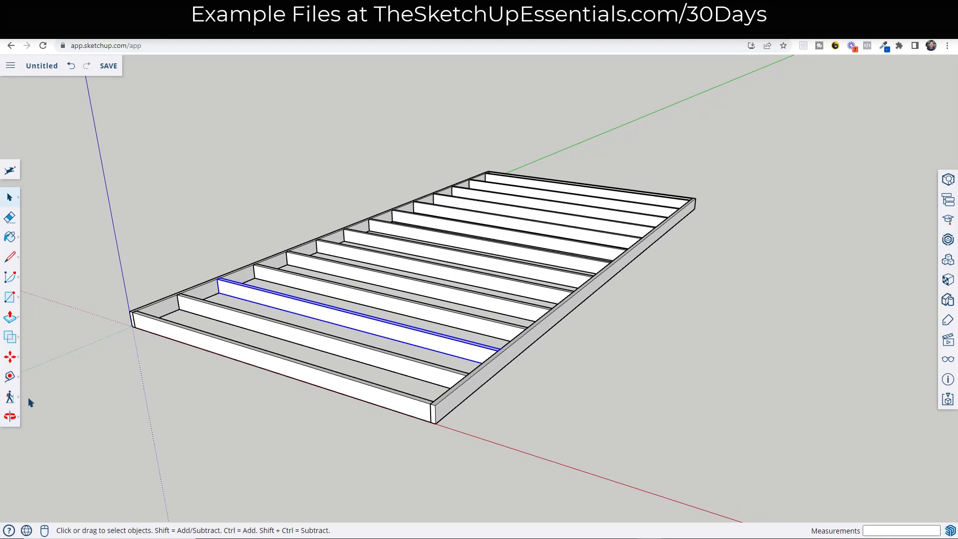
left_click(11, 384)
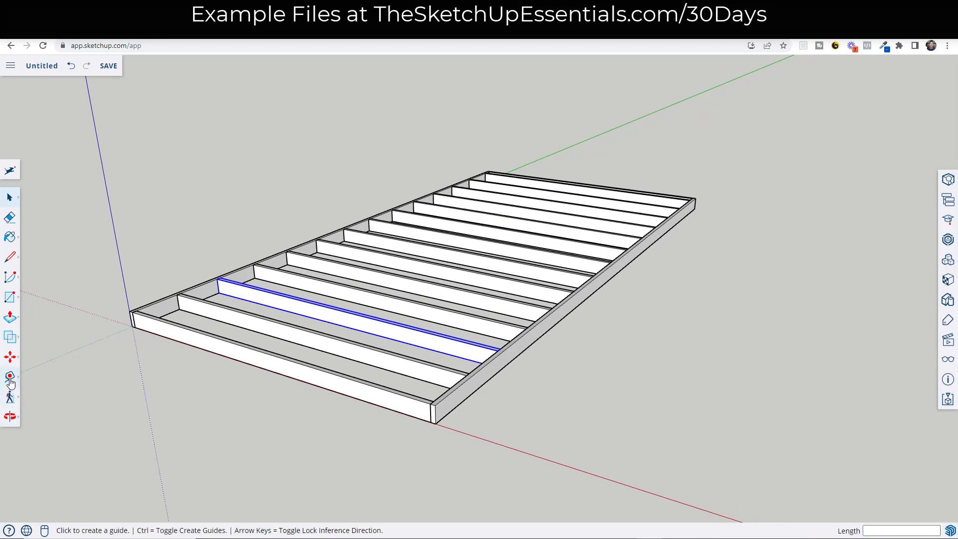
left_click(61, 386)
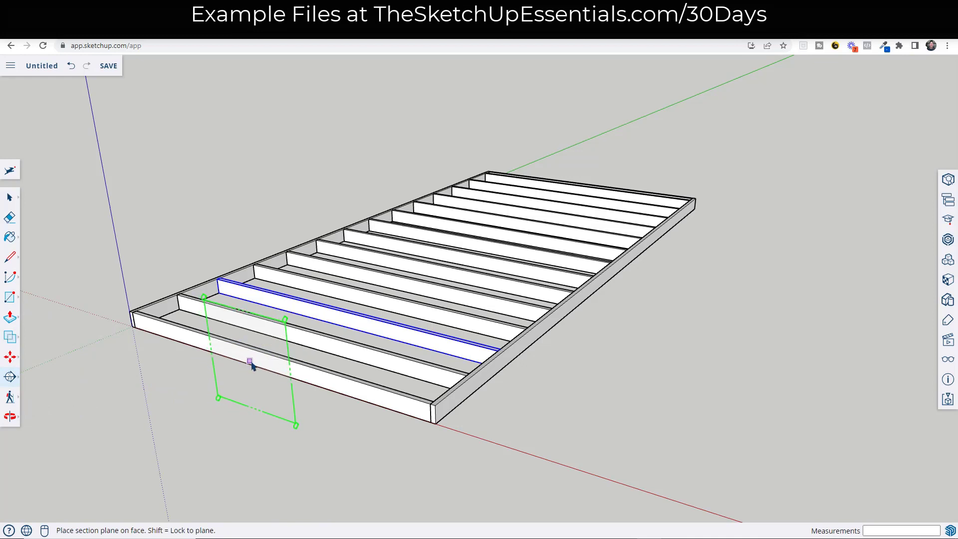
key("shift")
left_click(237, 365)
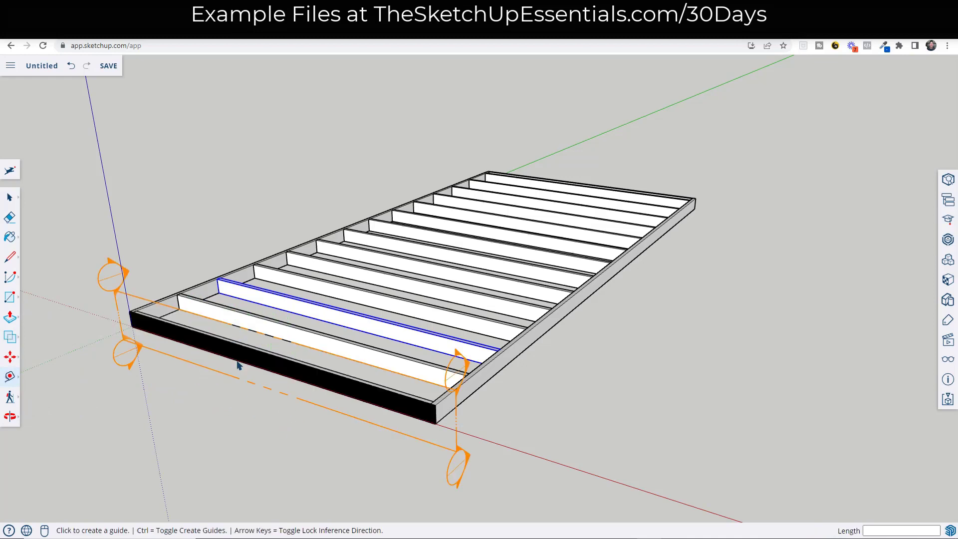
Move the section plane slightly forward so it stands clear in front of the frame.
key("space")
left_click(456, 427)
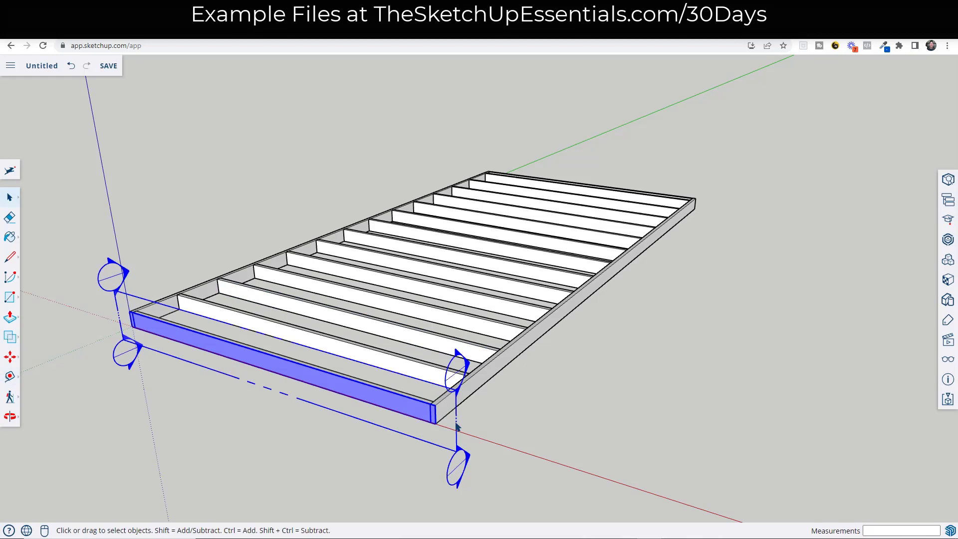
key("m")
left_click(456, 426)
left_click(444, 432)
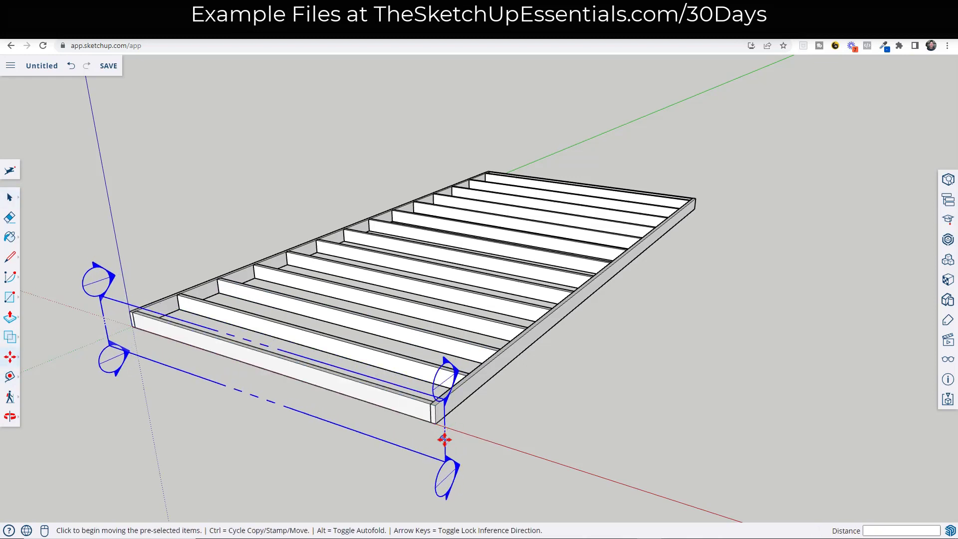
Copy the section plane about 22' 2" along the frame, just beyond its far end.
key("ctrl")
left_click(445, 440)
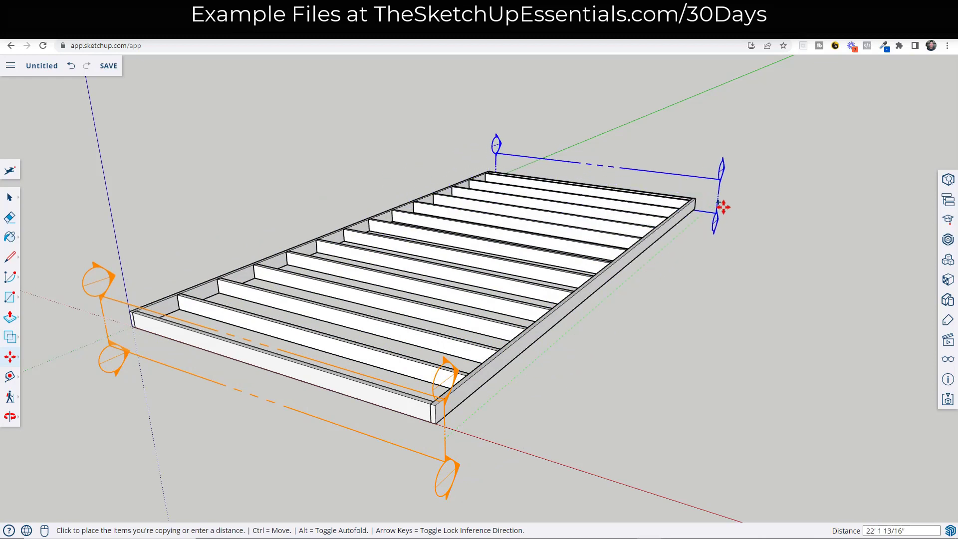
left_click(722, 207)
key("space")
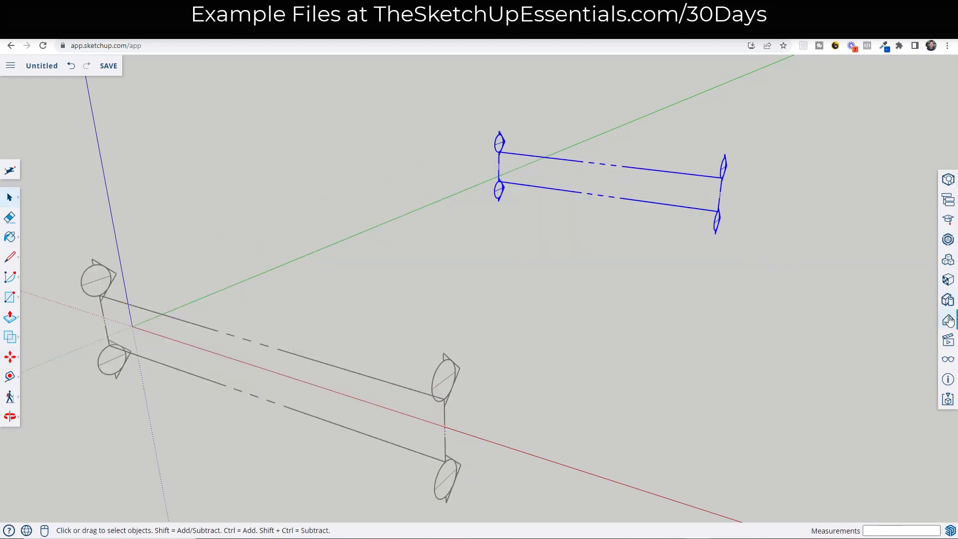
Add Scene 1 and Scene 2 from the current view, saving the style changes as a new style.
left_click(948, 340)
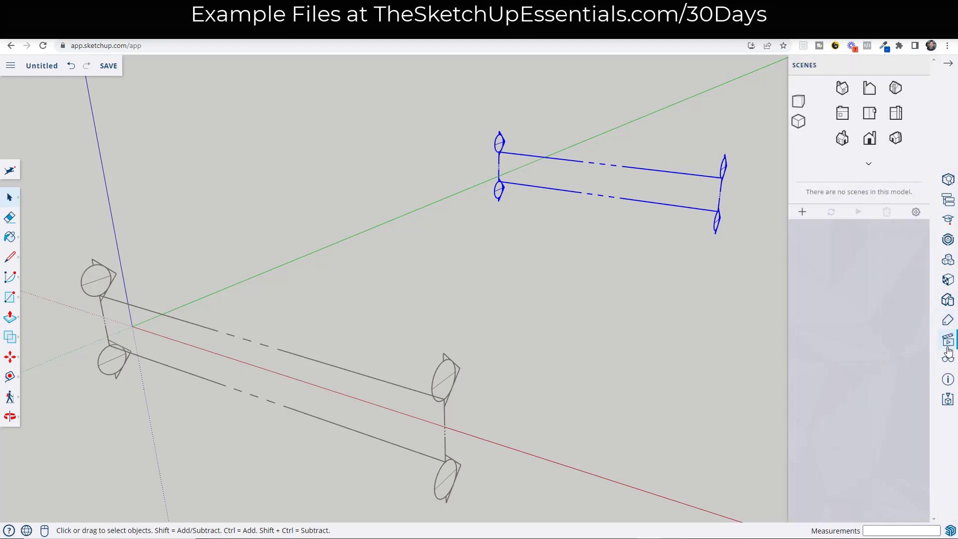
left_click(801, 212)
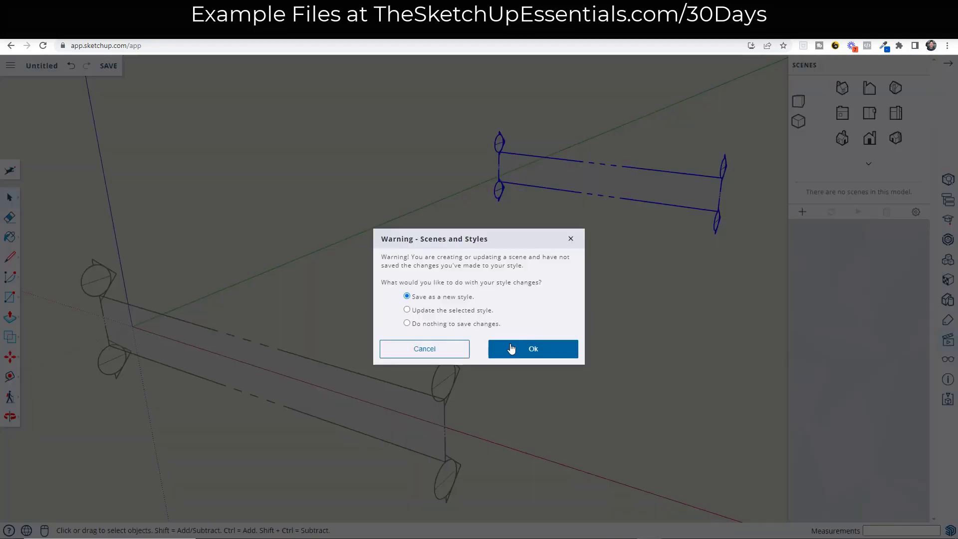
left_click(512, 348)
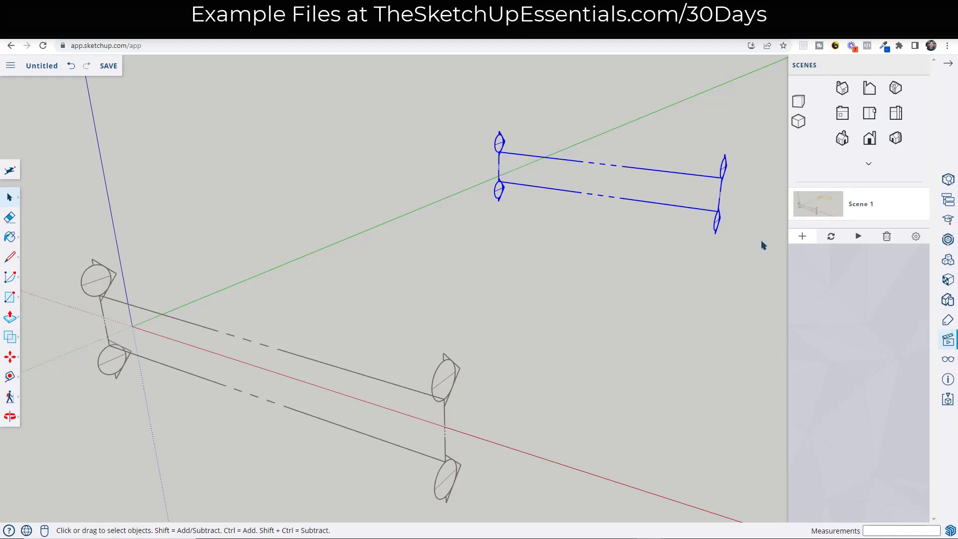
Try making the front section plane the active cut, and switch between Scene 1 and Scene 2.
right_click(408, 392)
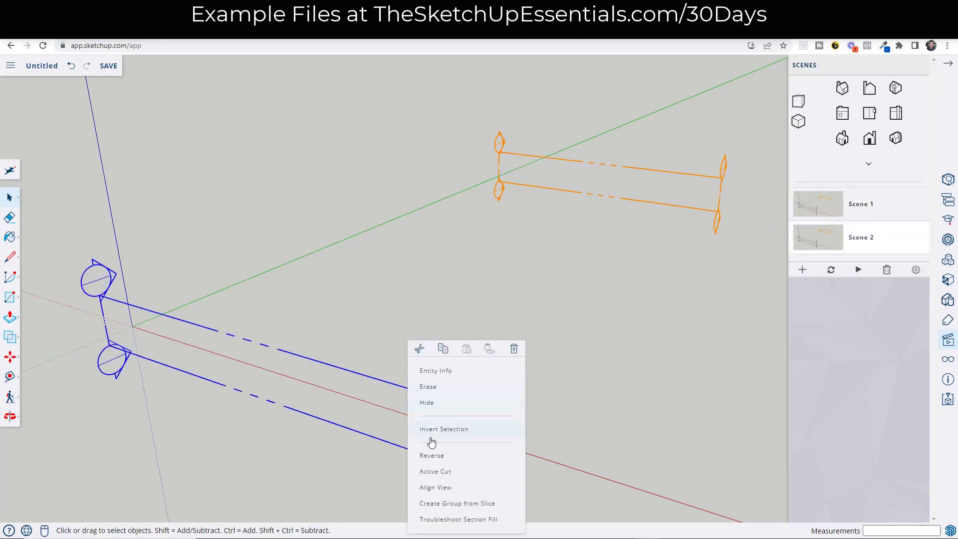
left_click(435, 471)
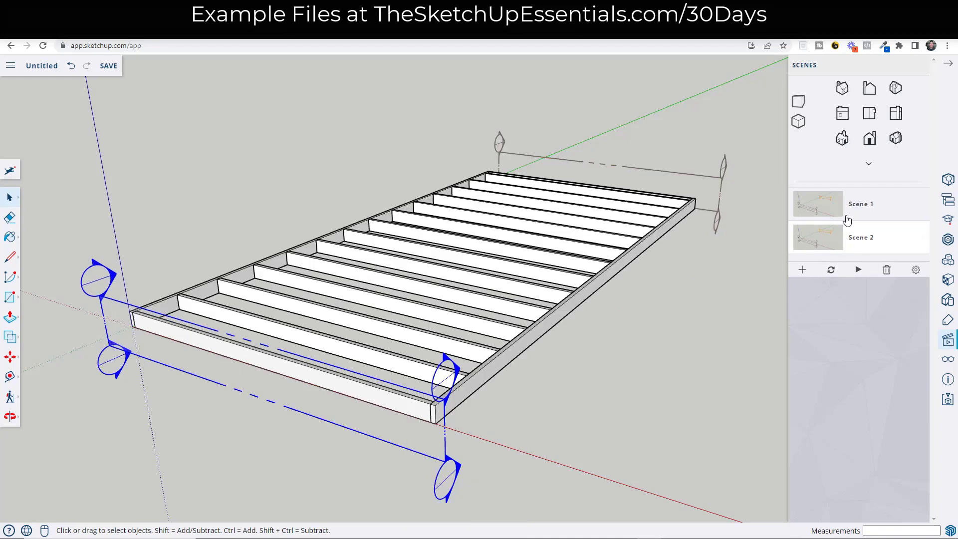
left_click(826, 209)
left_click(834, 239)
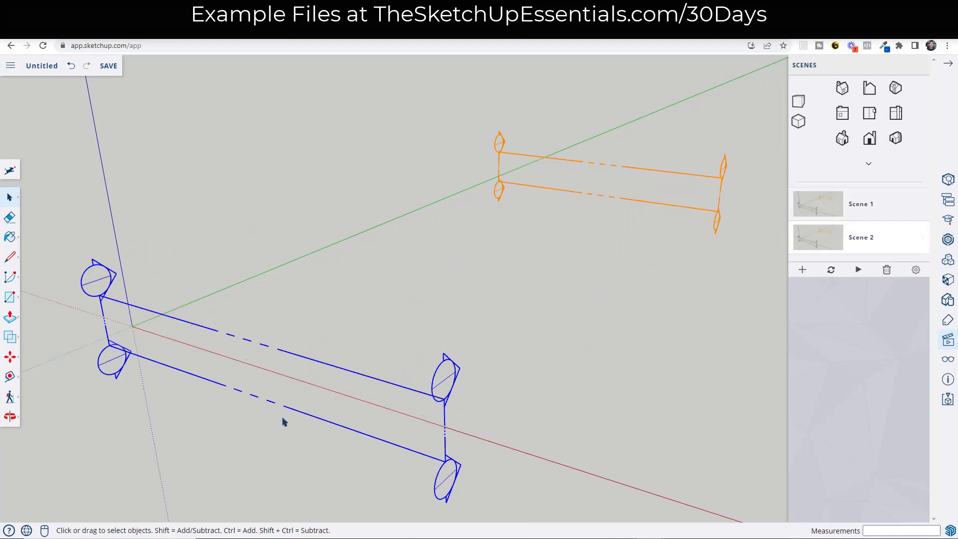
Make the front section plane the active cut and update Scene 2 with all properties included.
right_click(370, 382)
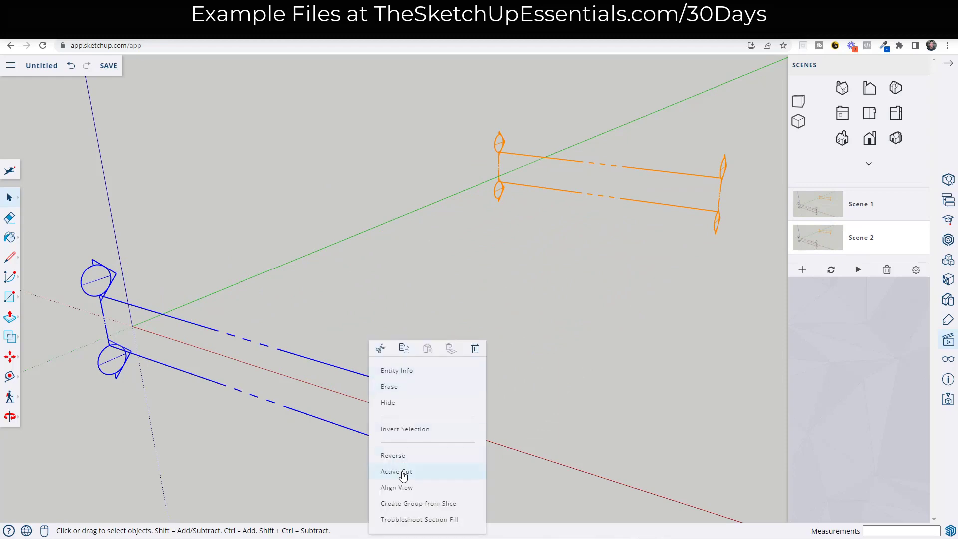
left_click(403, 472)
left_click(831, 271)
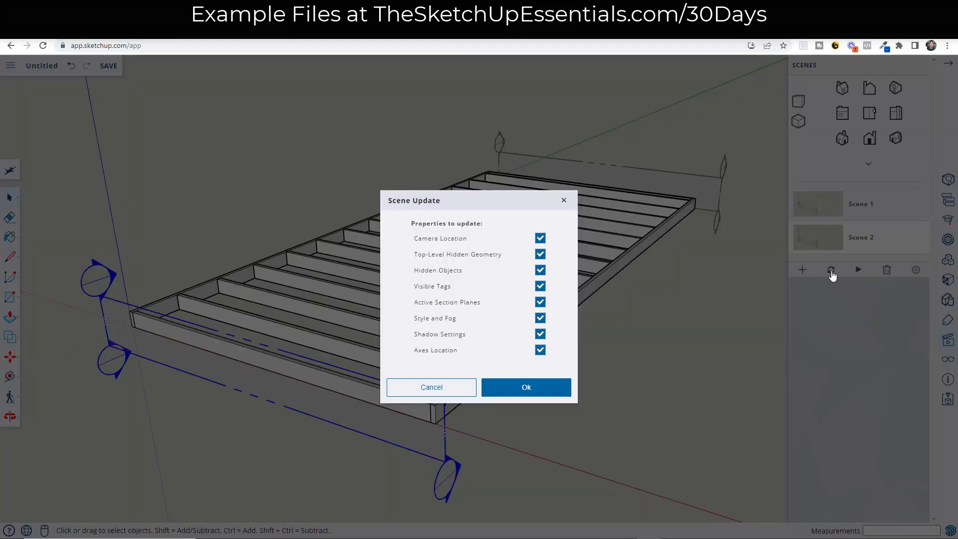
left_click(519, 393)
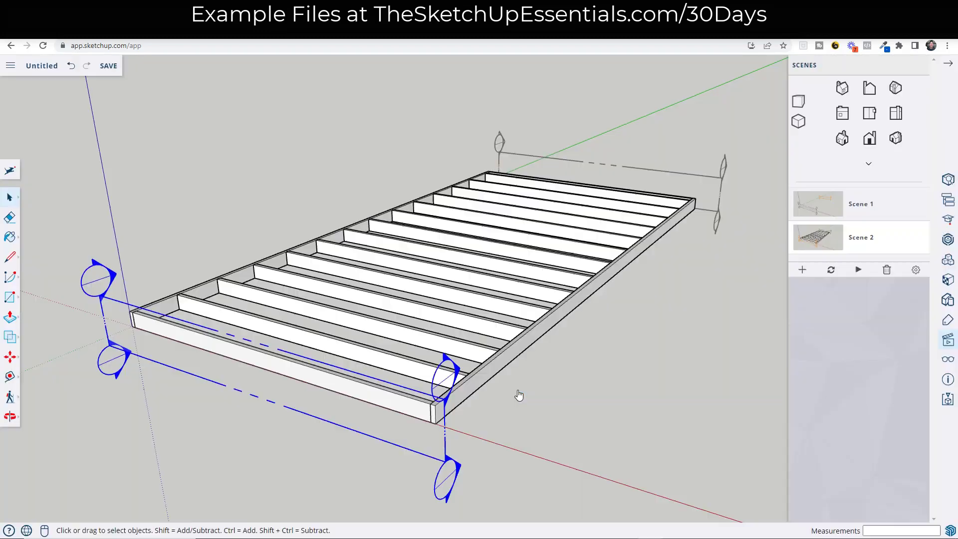
Switch from Scene 1 to Scene 2 to compare their section cuts, and inspect the frame's boards.
left_click(829, 208)
left_click(830, 236)
left_click(463, 398)
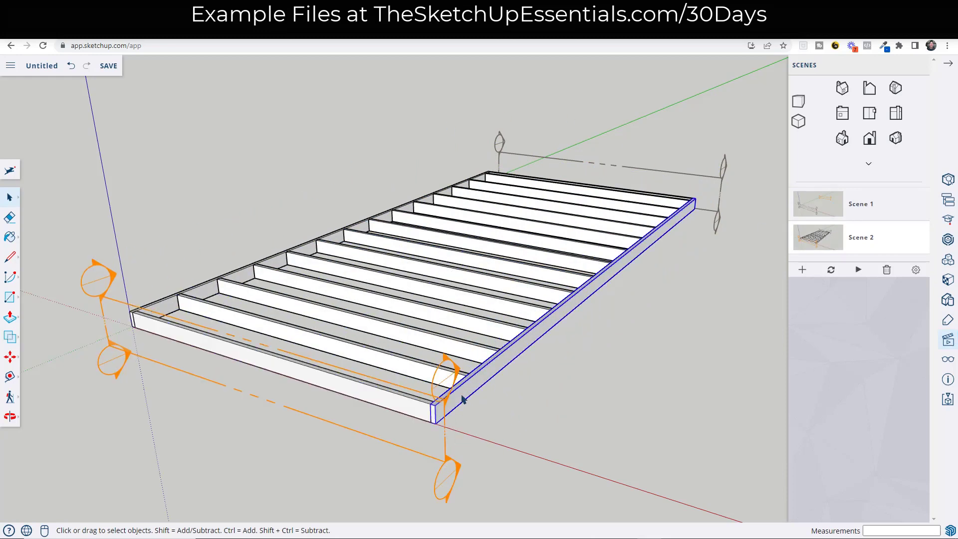
left_click(415, 410)
left_click(472, 394)
Group the whole deck frame together with both the front and far section planes.
middle_click_drag(437, 276, 409, 274)
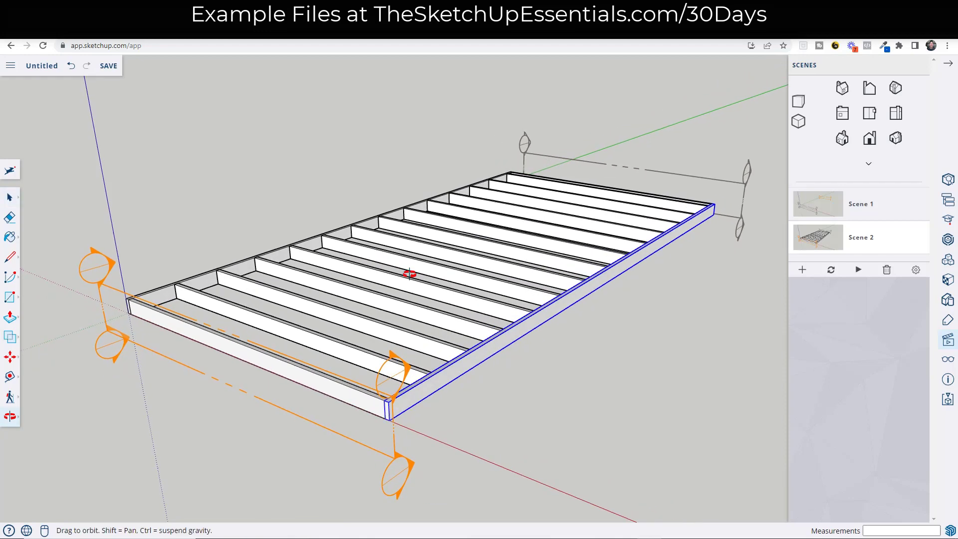
mouse_move(539, 265)
middle_mouse_down()
mouse_move(351, 267)
mouse_move(344, 247)
middle_mouse_up()
left_click_drag(206, 168, 581, 312)
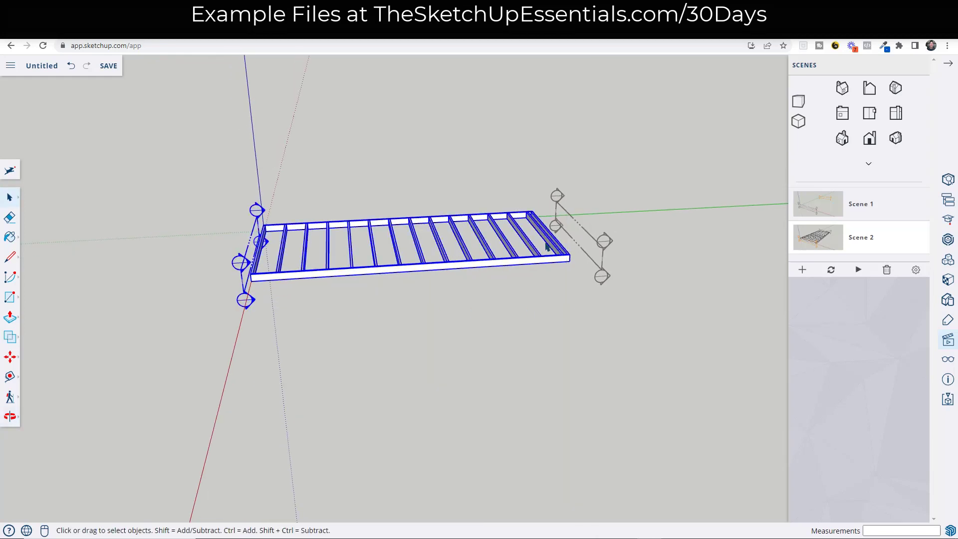
left_click(589, 235, "shift")
right_click(589, 234)
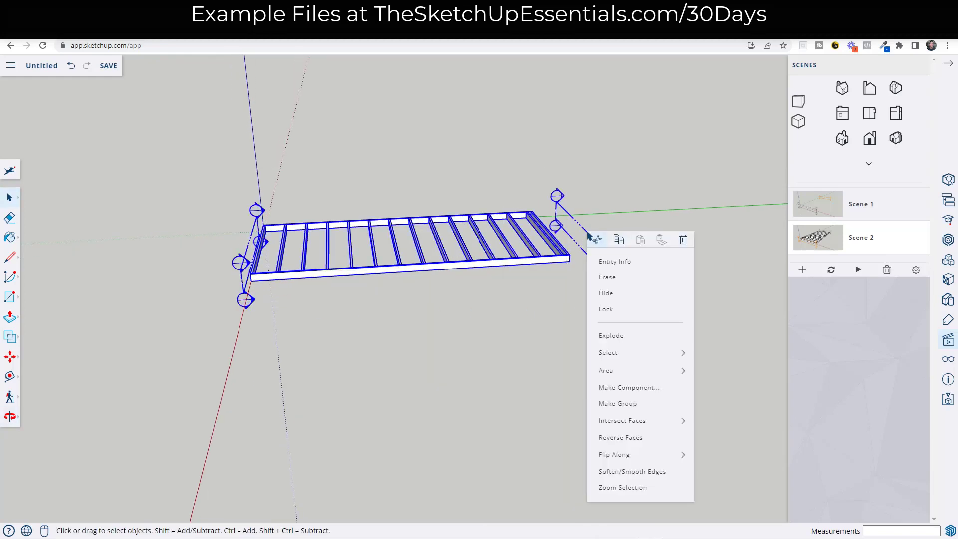
left_click(632, 405)
Open the new group to examine the front section plane inside it, and close the group again.
middle_click_drag(265, 257, 382, 275)
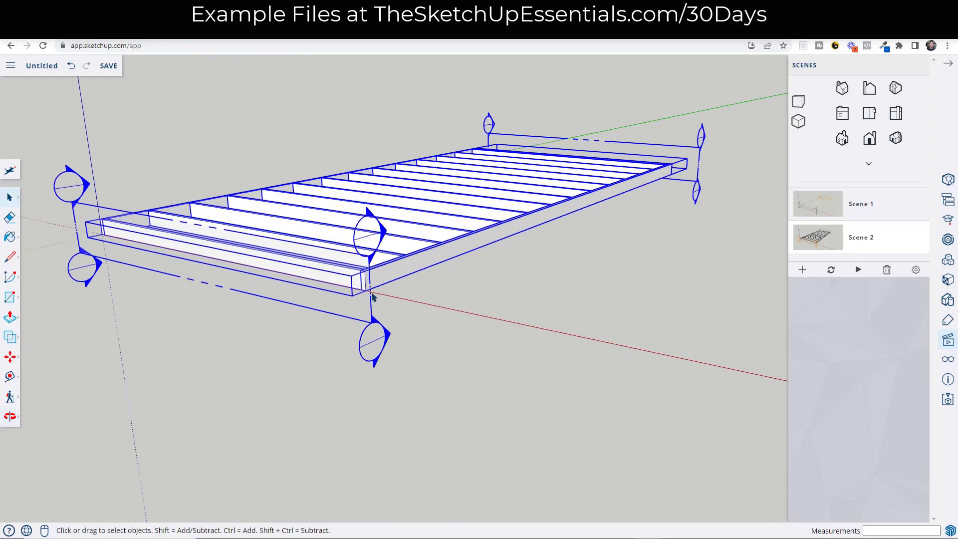
left_click(370, 297)
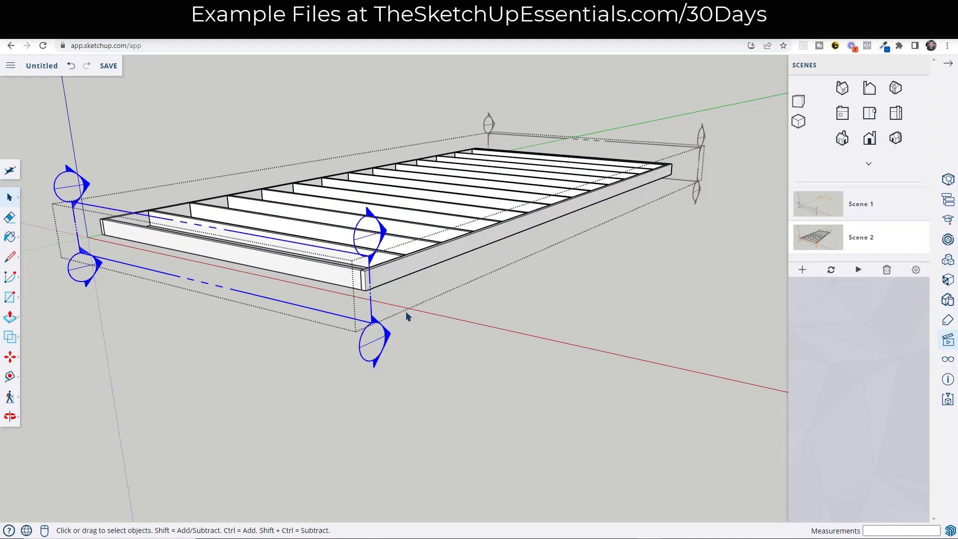
middle_click_drag(370, 282, 430, 321)
scroll(436, 216, "down", 2)
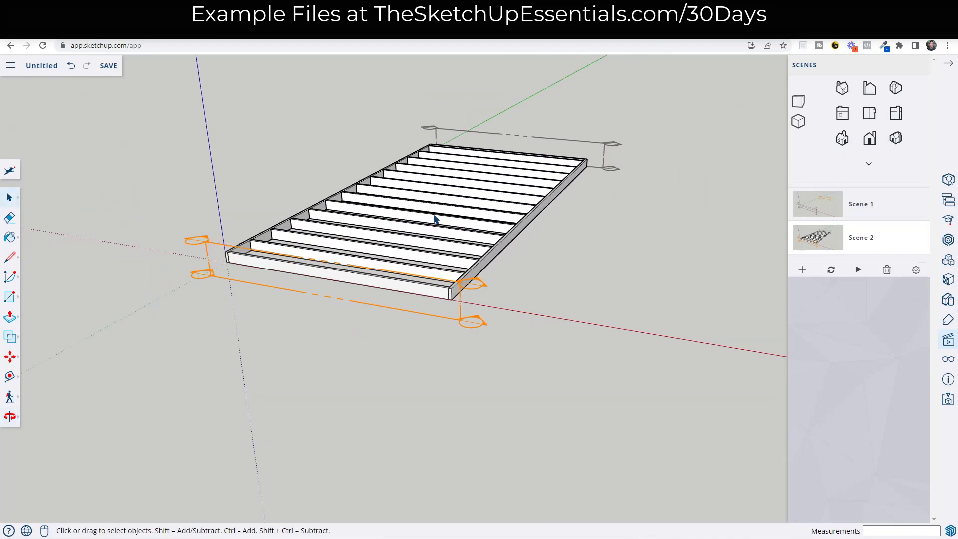
Draw a 20' by 10' 1 1/2" rectangle over the frame's top, between opposite outer corners.
scroll(406, 157, "up", 3)
scroll(408, 182, "down", 2)
scroll(408, 181, "down", 3)
key("r")
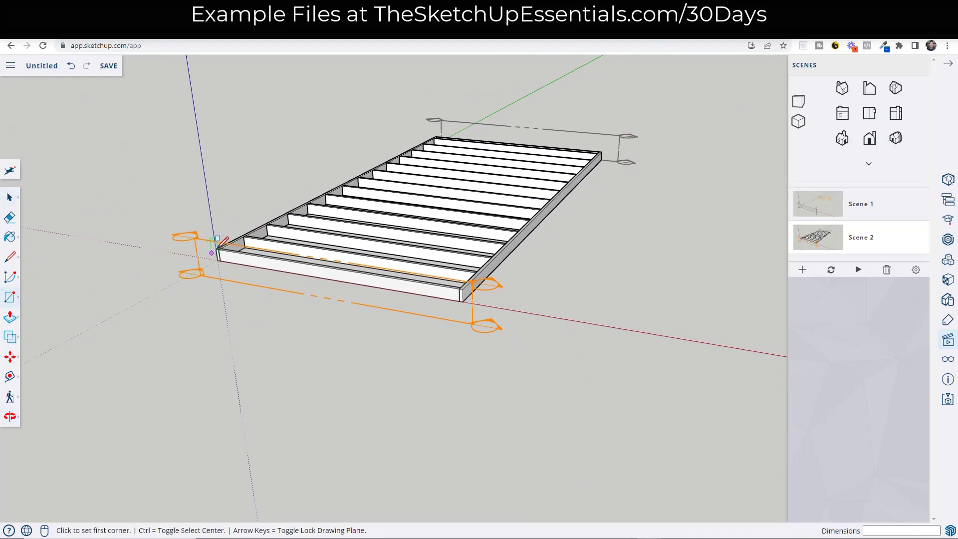
left_click(215, 248)
scroll(618, 150, "up", 4)
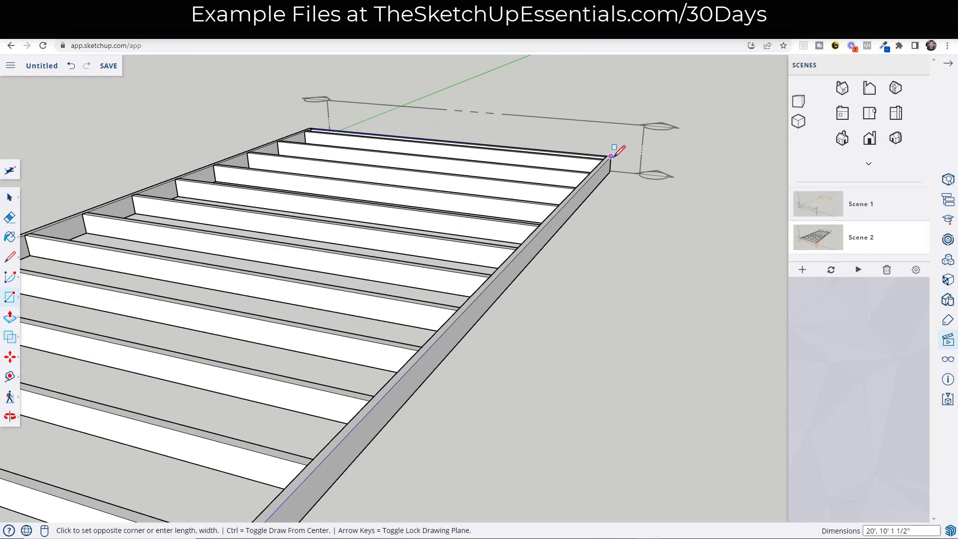
left_click(610, 157)
Push/Pull the rectangle on top of the frame upward by 3/4" to form a deck sheet.
scroll(614, 157, "down", 5)
key("space")
key("p")
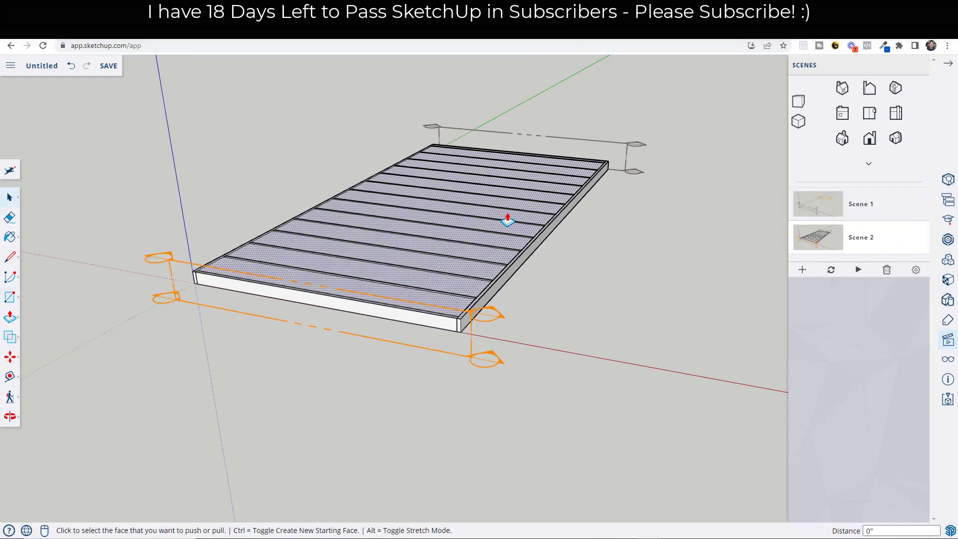
left_click(497, 222)
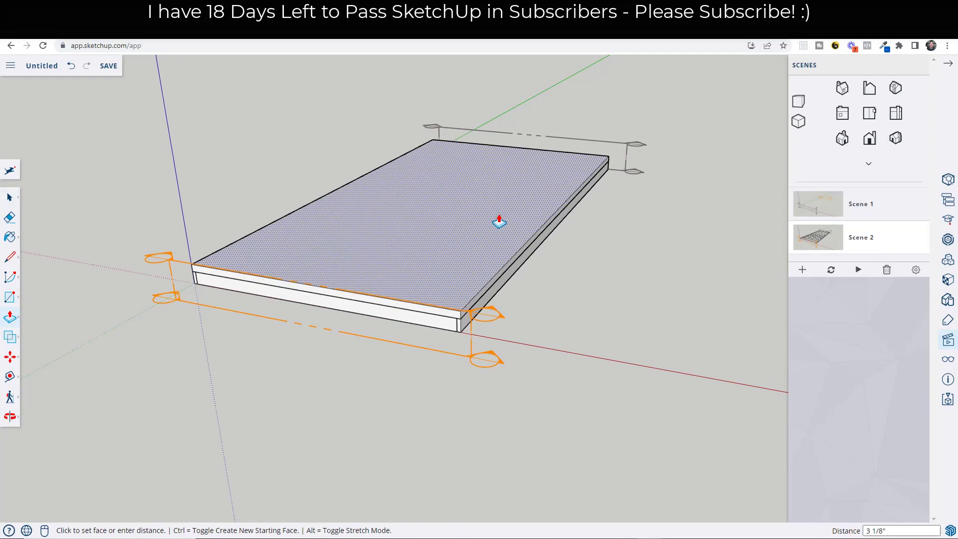
type("3/4")
key("Return")
key("space")
Make the whole deck sheet on top of the frame its own group.
left_click(501, 220)
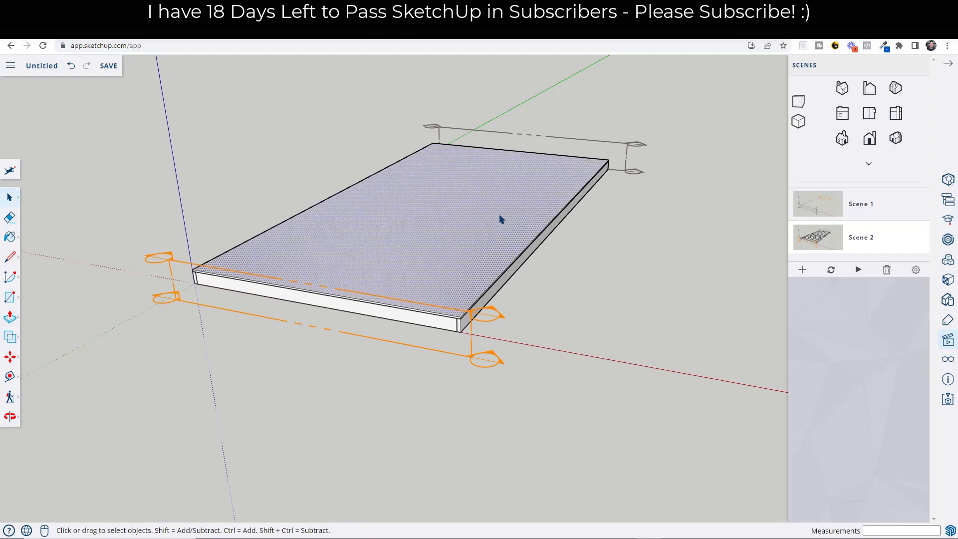
right_click(500, 220)
left_click(538, 376)
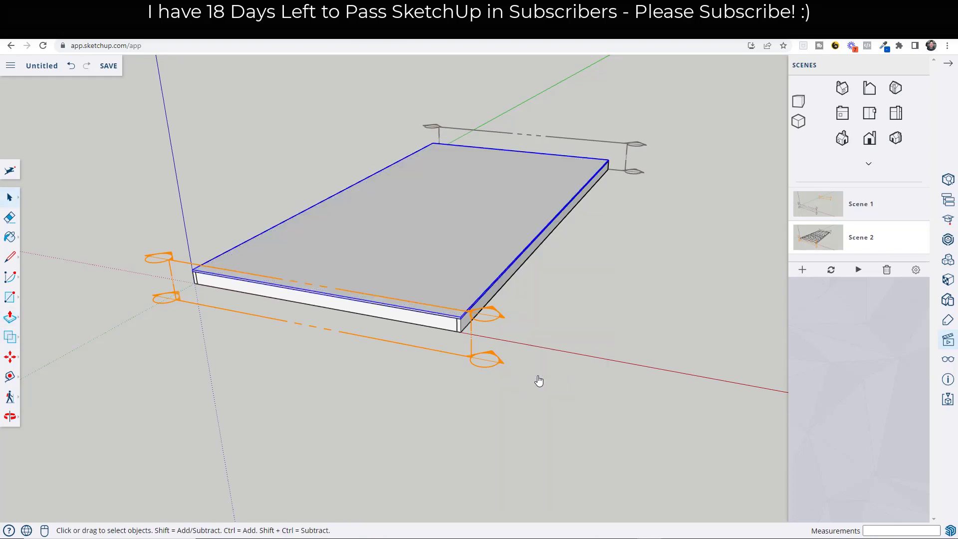
Open the deck sheet's group and place a section plane on the sheet's front end.
middle_click_drag(490, 229, 473, 215)
double_click(472, 215)
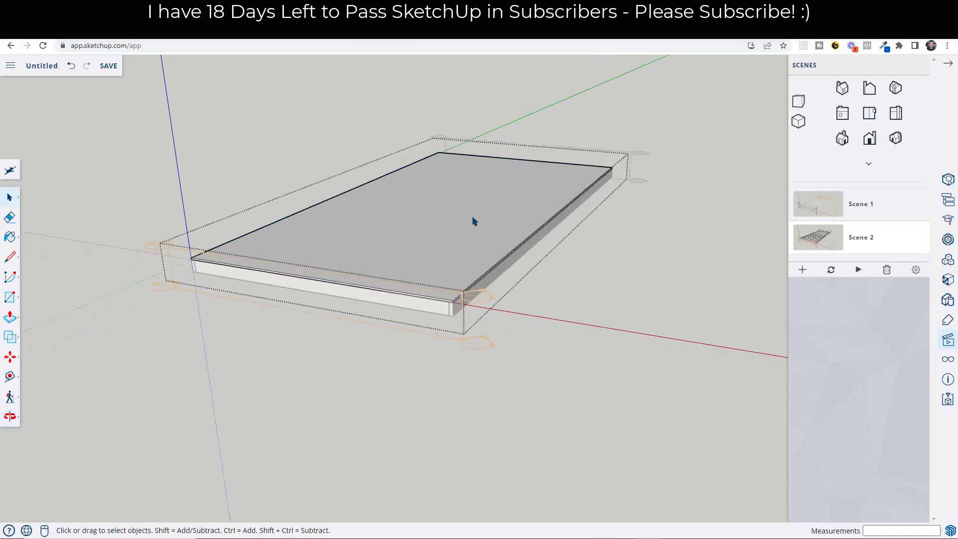
left_click(17, 380)
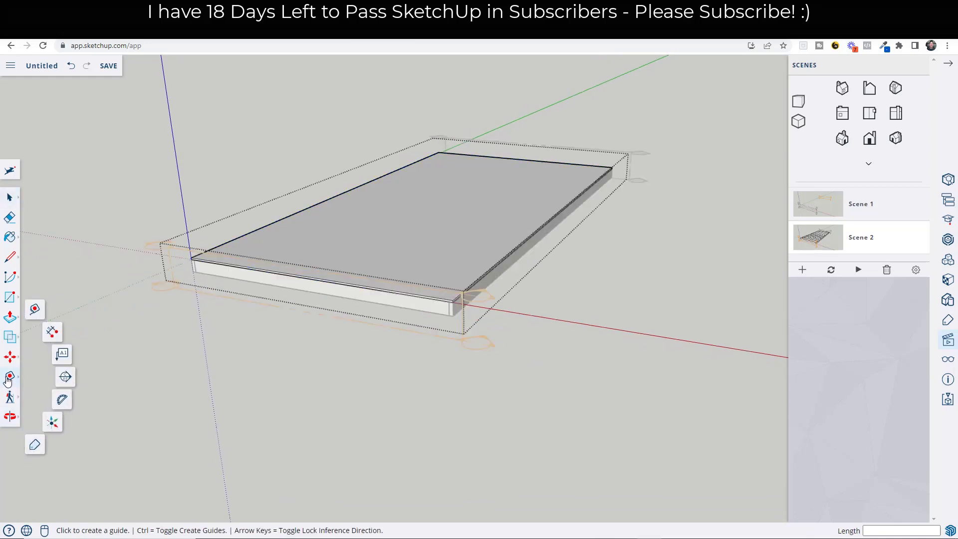
left_click(63, 384)
middle_click_drag(417, 310, 336, 298)
scroll(257, 278, "up", 5)
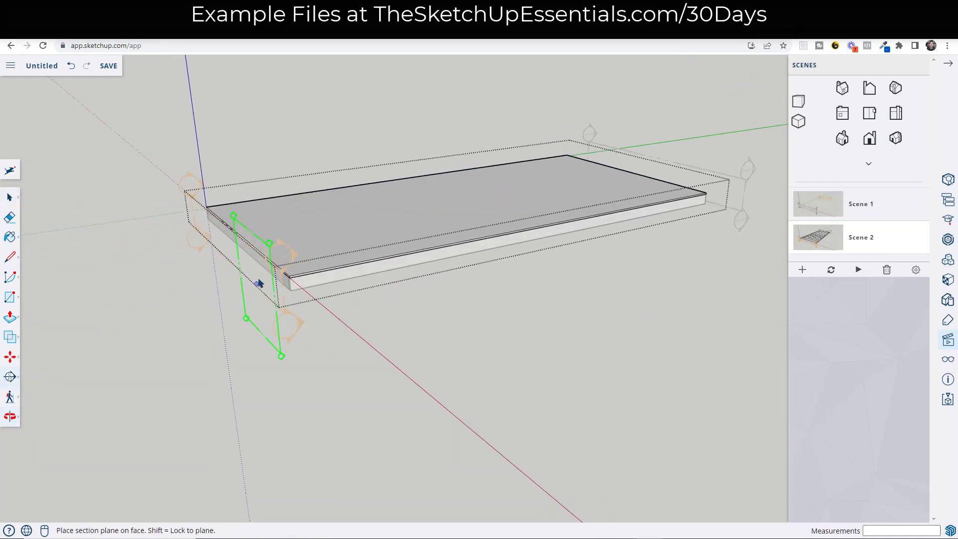
key("t")
Copy the deck sheet's section plane to the far end of the sheet, inside its group.
scroll(290, 272, "down", 3)
key("m")
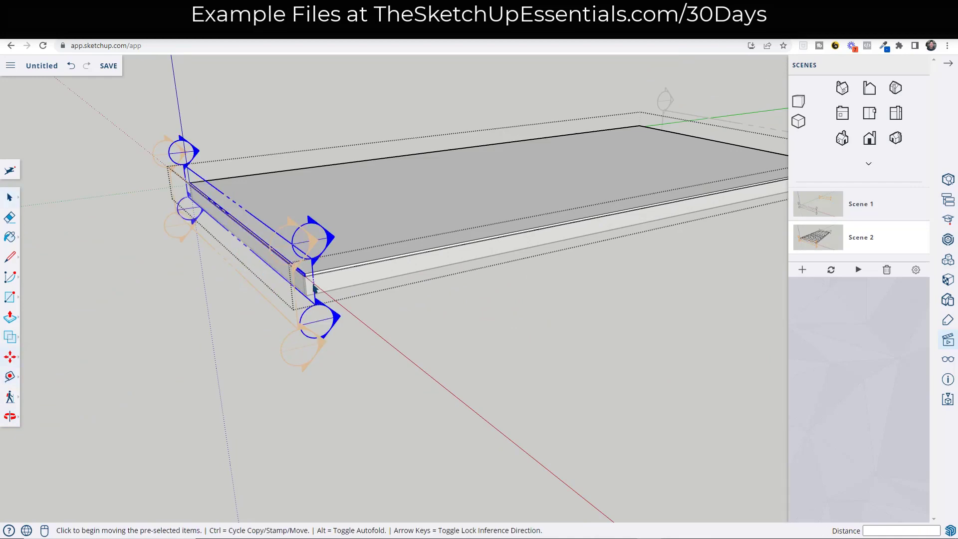
key("ctrl")
left_click(299, 284)
scroll(299, 284, "down", 3)
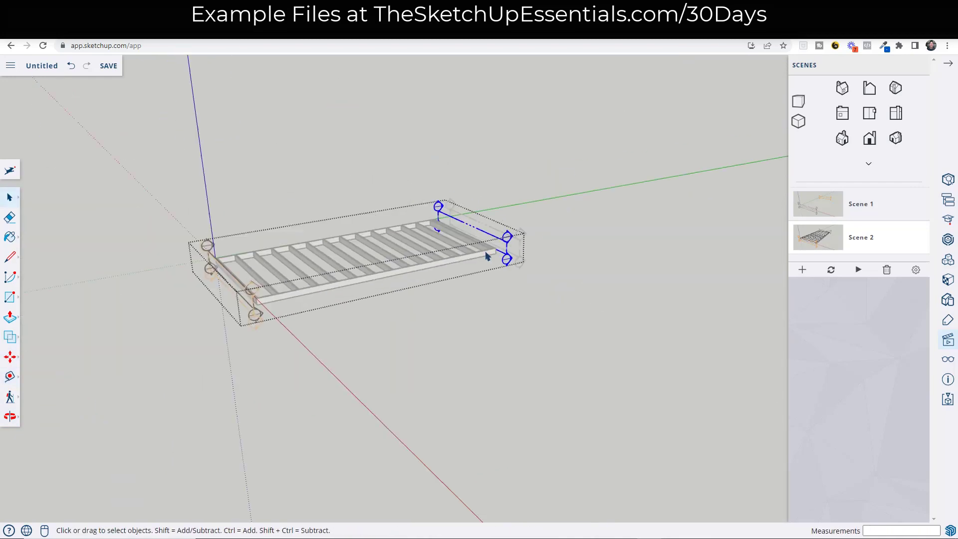
Add a new scene from a closer view of the deck frame.
middle_click_drag(487, 252, 399, 294)
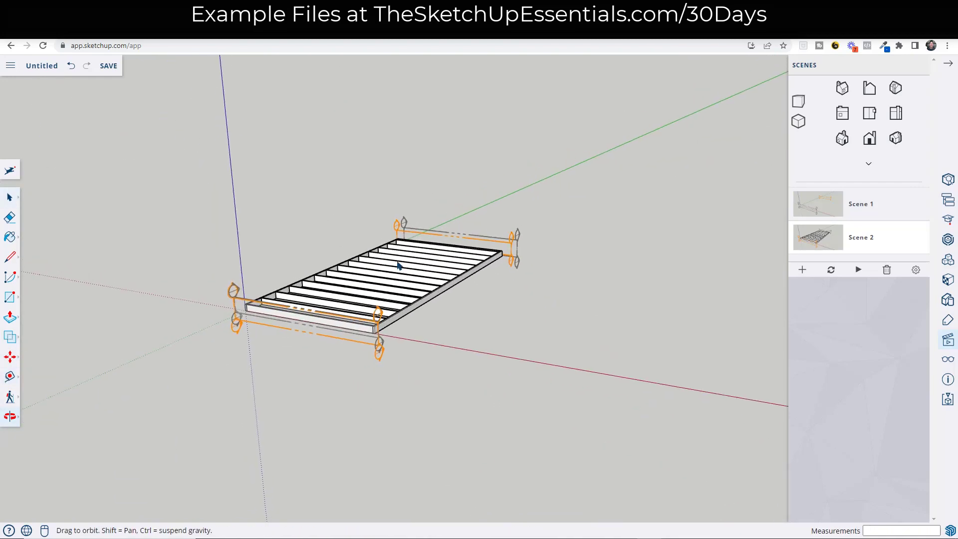
scroll(395, 297, "up", 3)
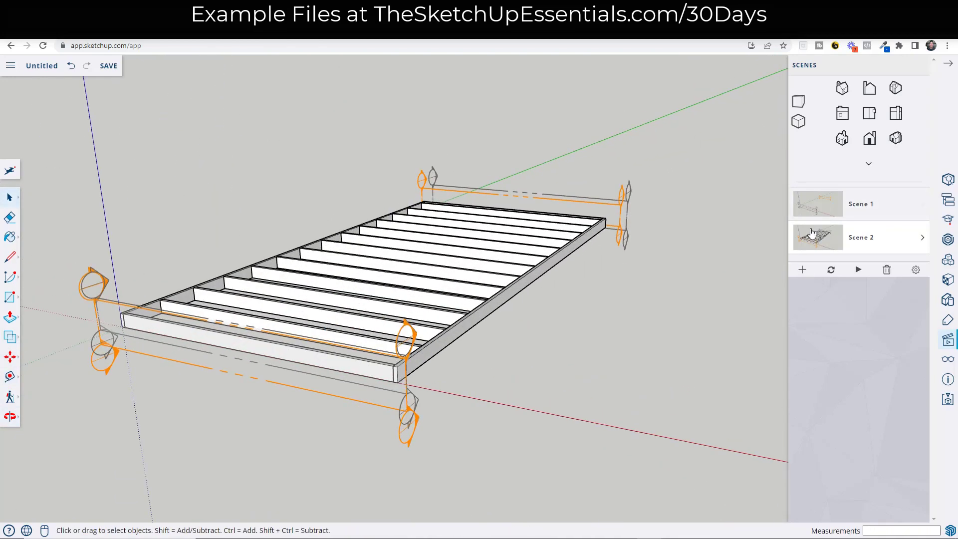
left_click(803, 270)
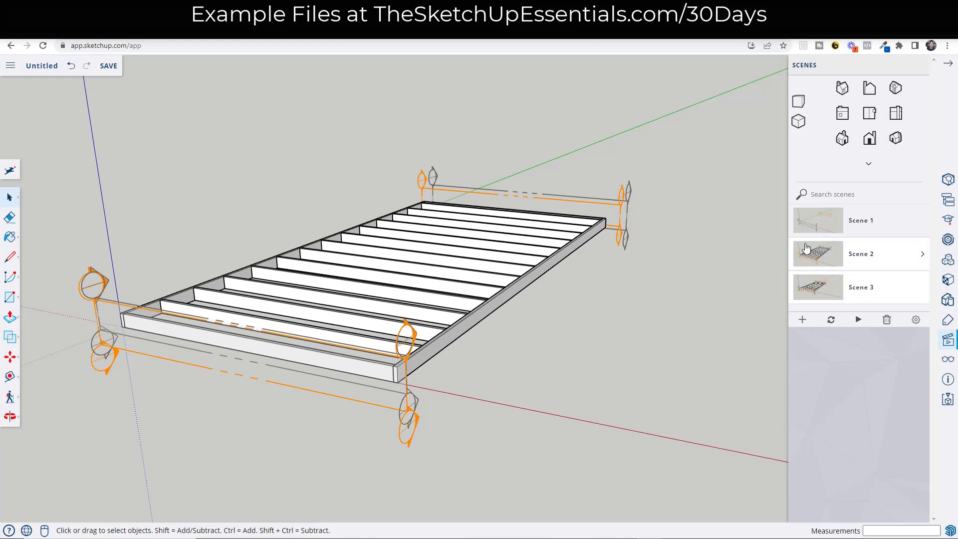
Make the front section plane inside the deck sheet's group the active cut and update Scene 3 with it.
middle_click_drag(443, 313, 380, 363)
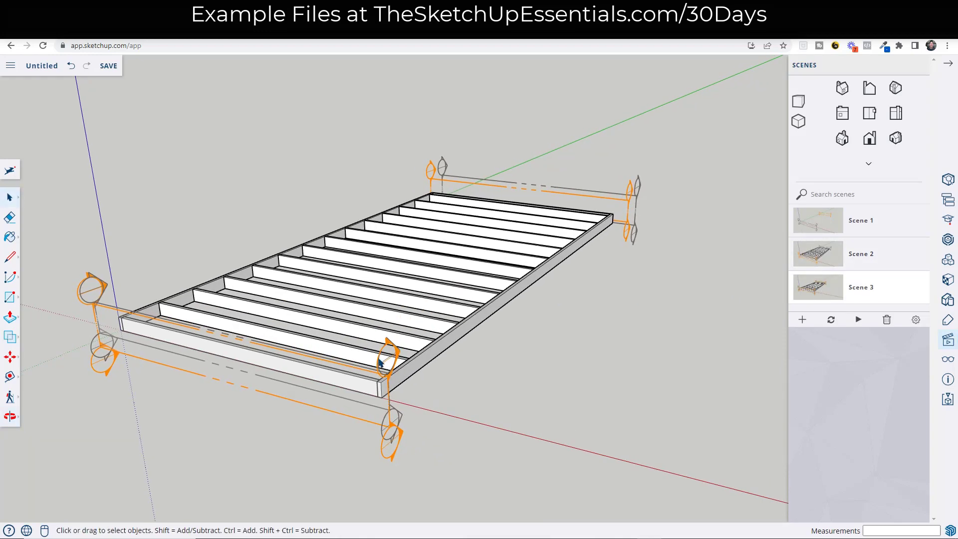
double_click(614, 207)
right_click(384, 384)
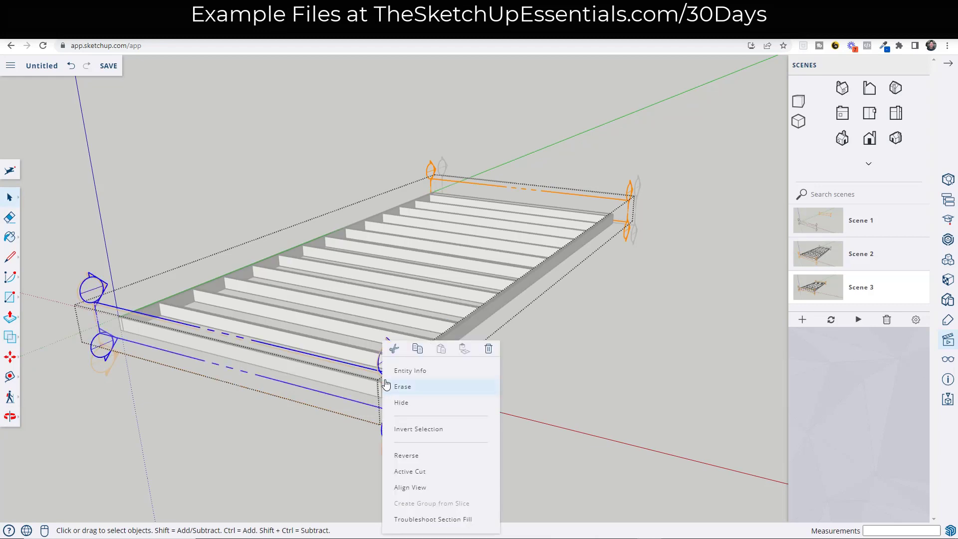
left_click(412, 476)
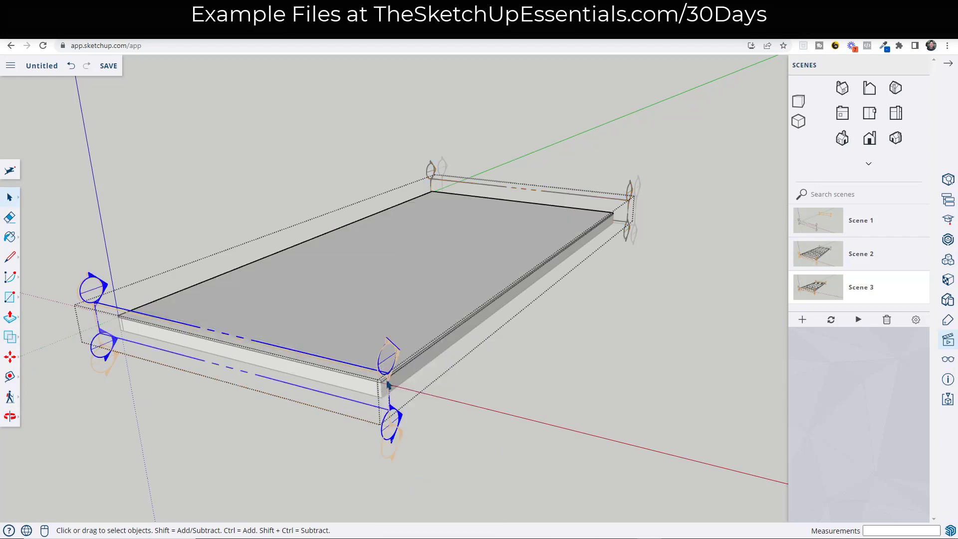
left_click(831, 320)
left_click(552, 392)
Update Scene 2 with all scene properties.
left_click(818, 253)
left_click(831, 320)
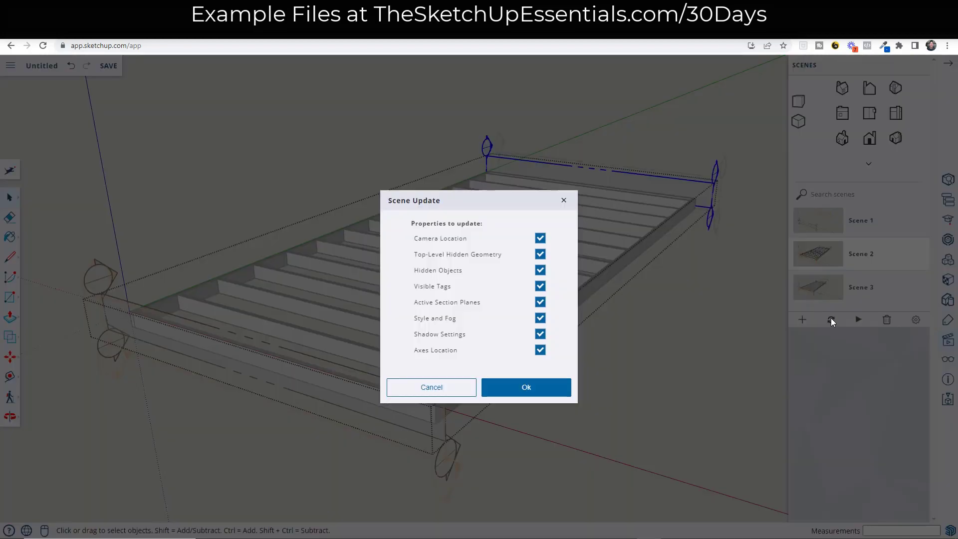
left_click(569, 391)
Switch between Scene 3 and Scene 2 to check how the section cuts reveal the deck sheet.
left_click(812, 289)
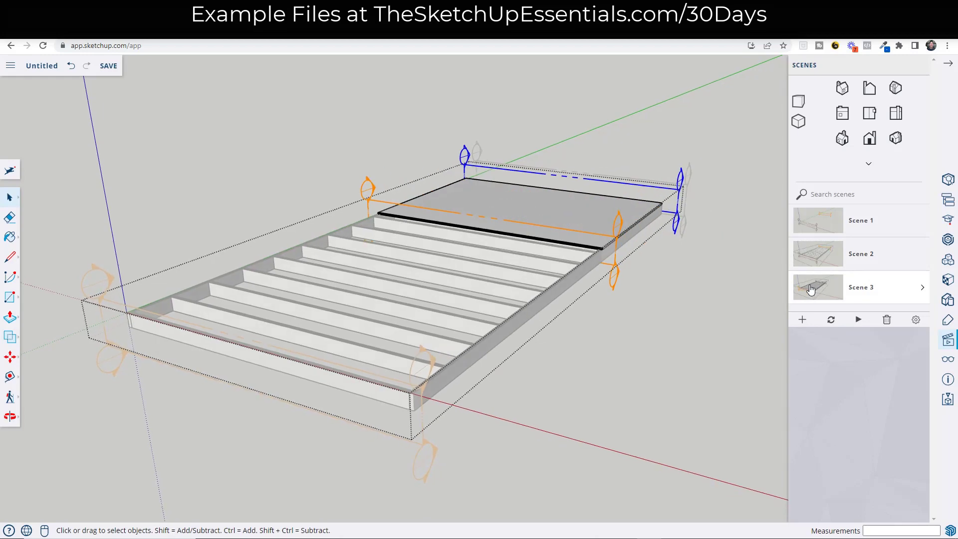
left_click(818, 253)
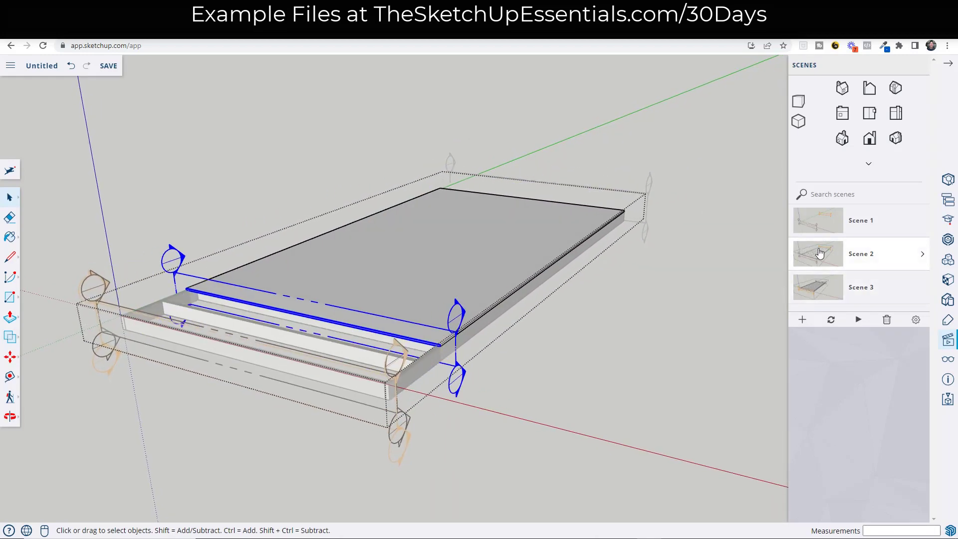
left_click(822, 296)
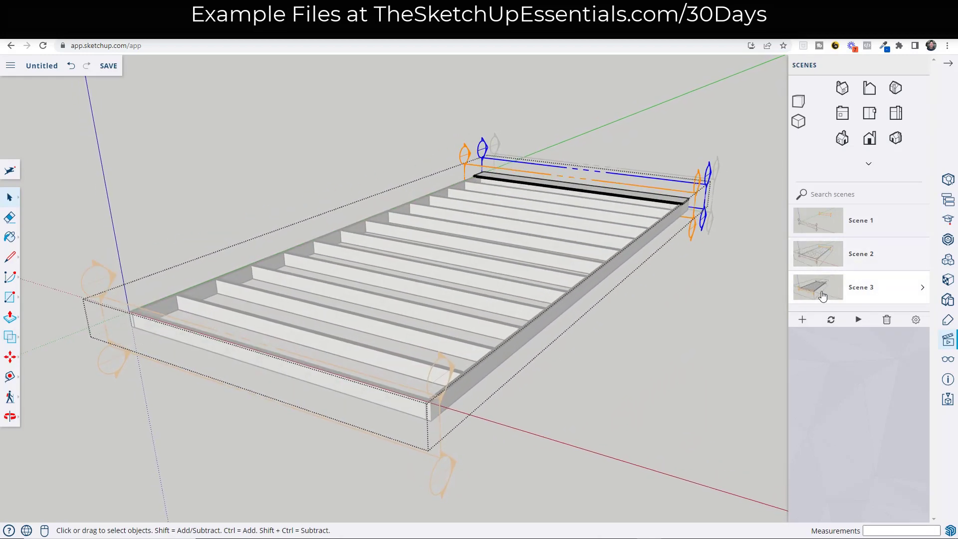
left_click(816, 260)
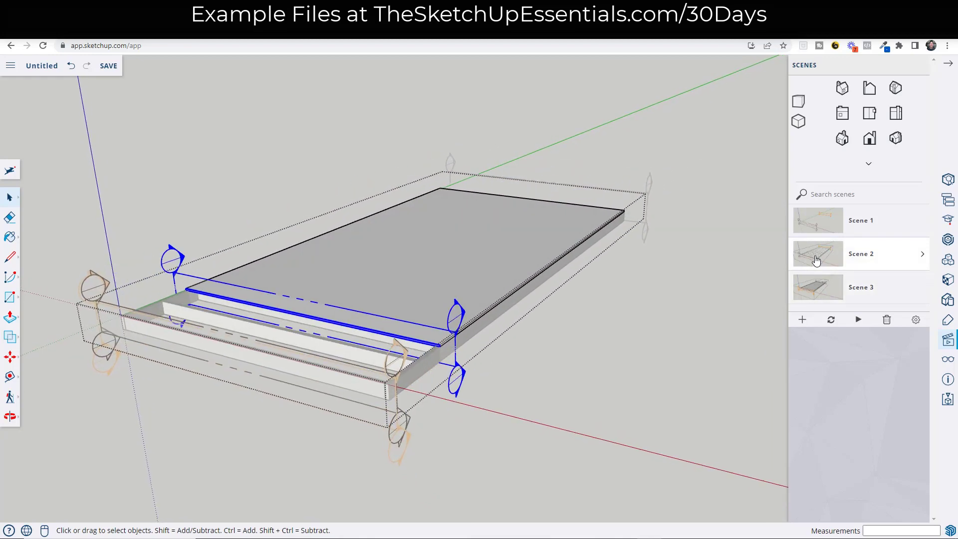
Hide the deck sheet's group in Scene 1 and update that scene with all properties.
left_click(816, 225)
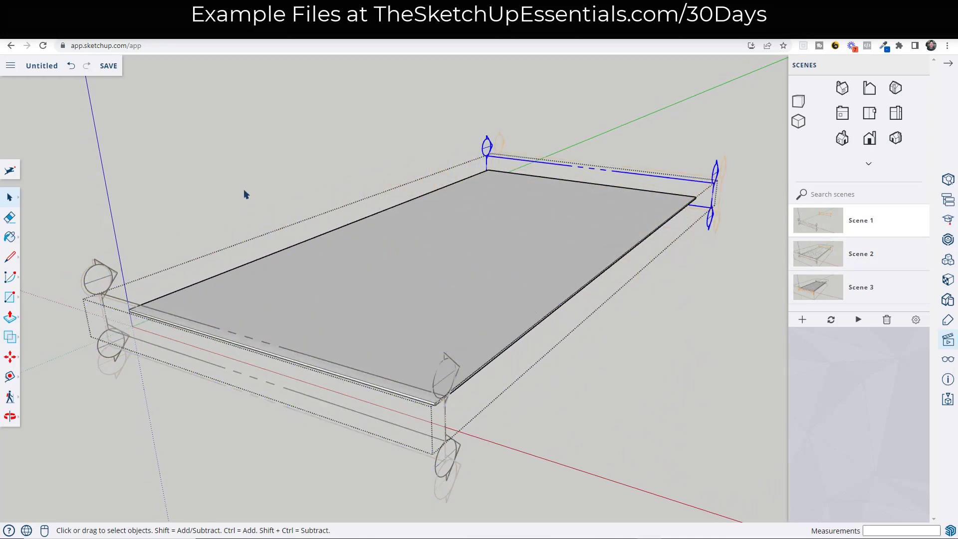
left_click(454, 278)
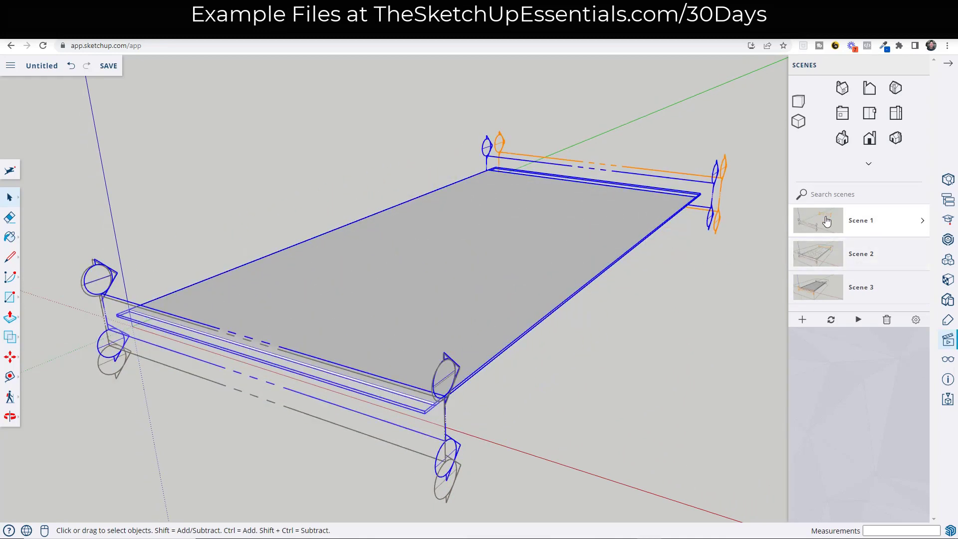
right_click(574, 238)
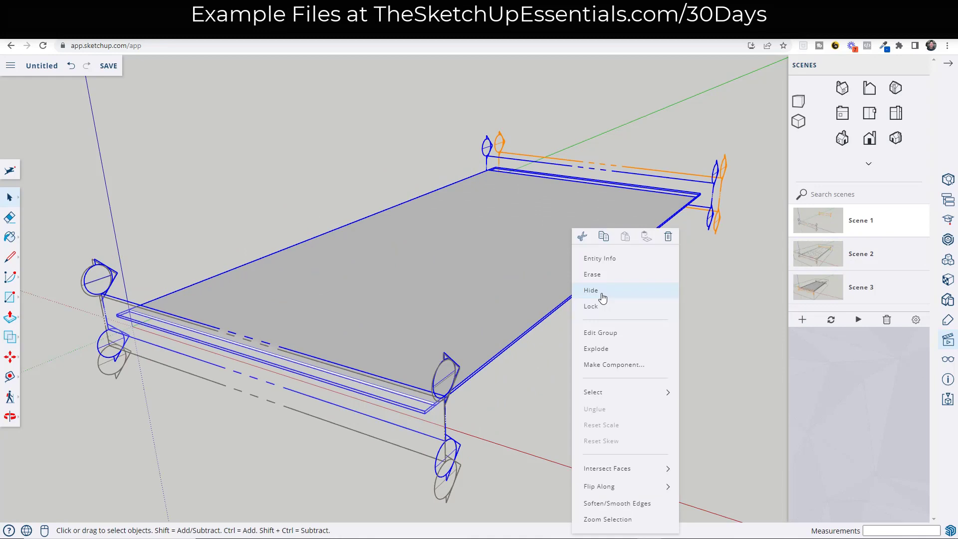
left_click(591, 290)
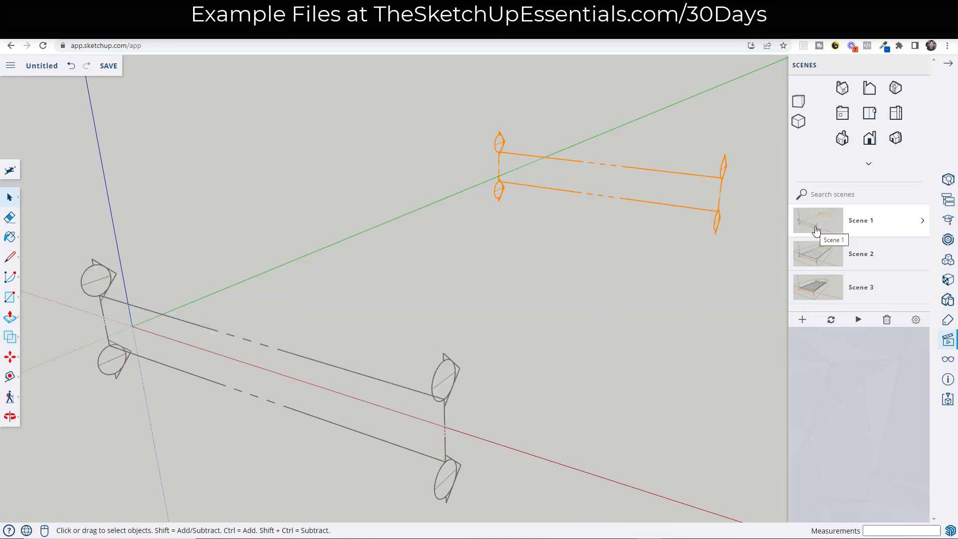
left_click(831, 321)
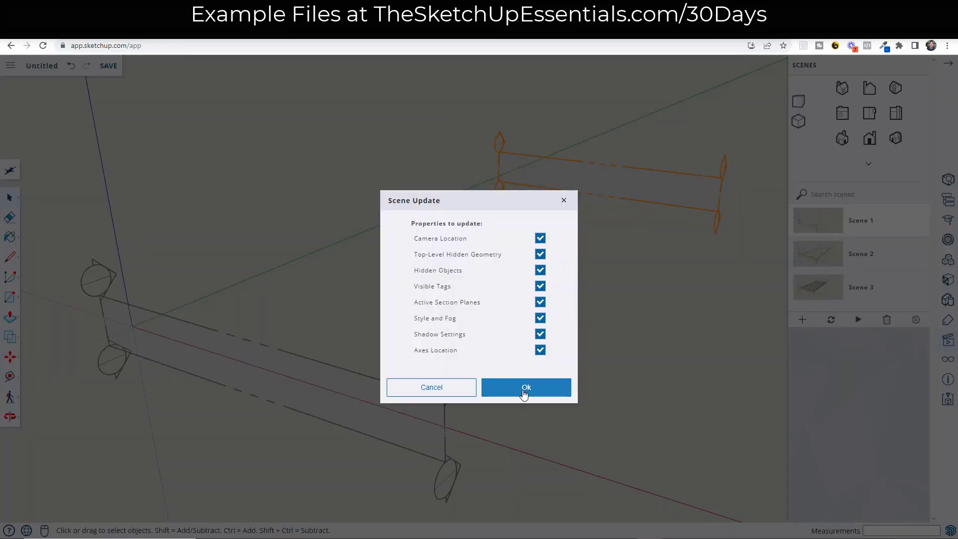
left_click(526, 388)
Hide the deck sheet's group in Scene 2 and update that scene with all properties.
left_click(813, 254)
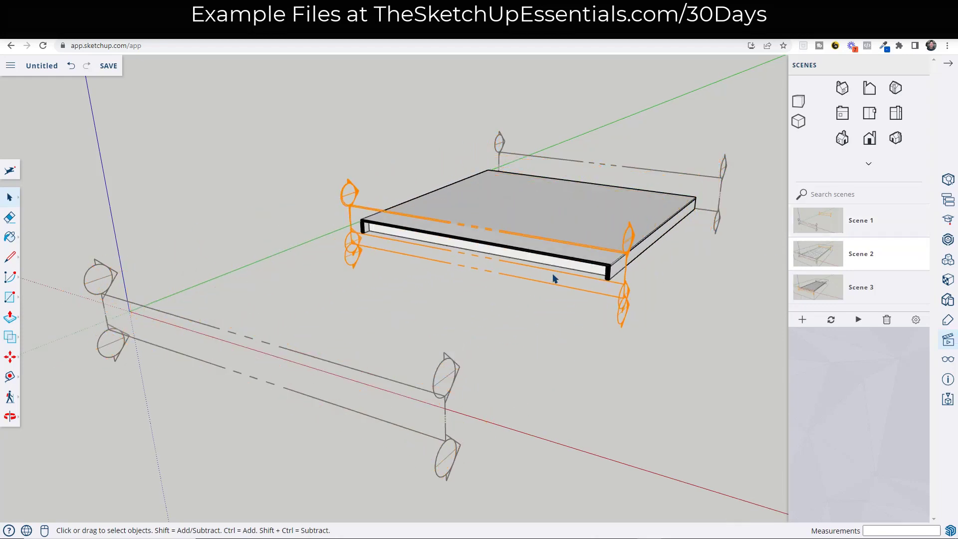
left_click(696, 185)
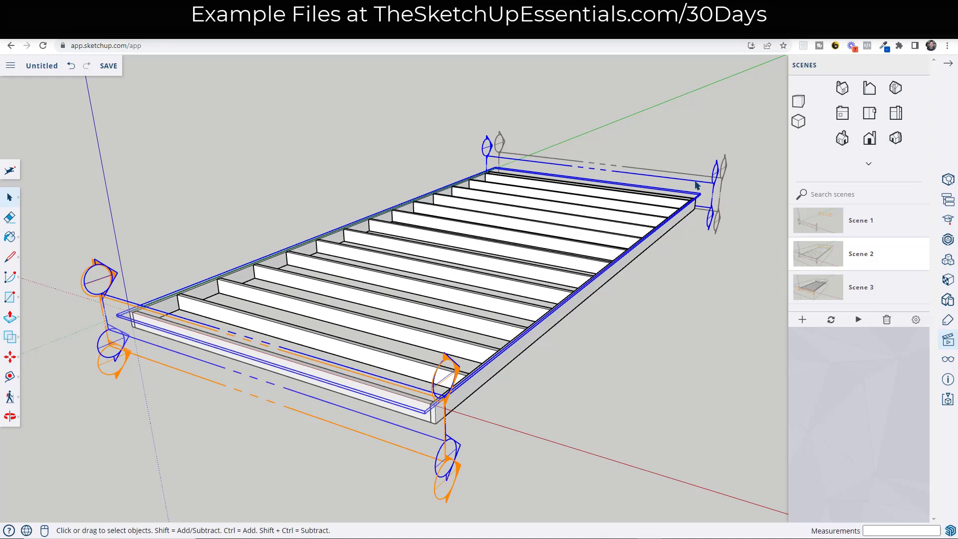
right_click(697, 185)
left_click(740, 255)
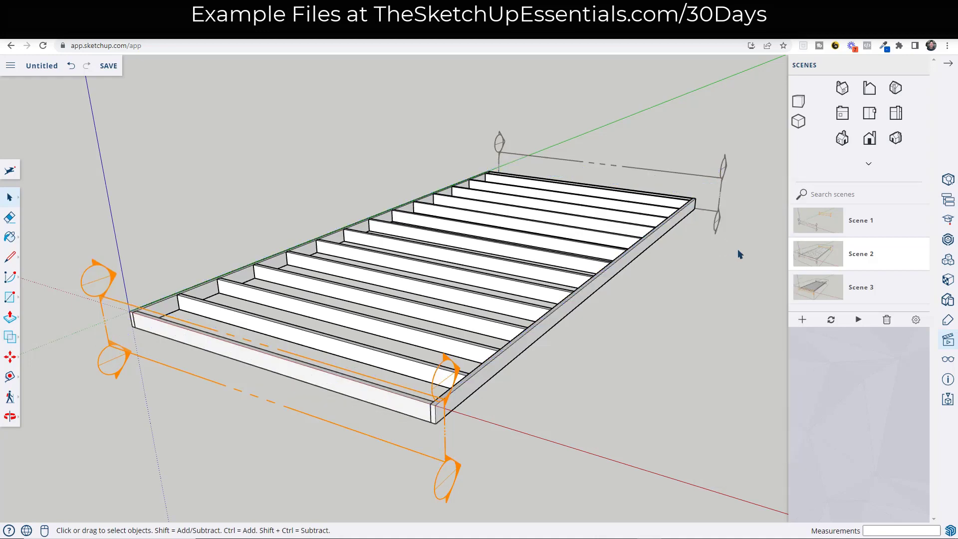
left_click(831, 323)
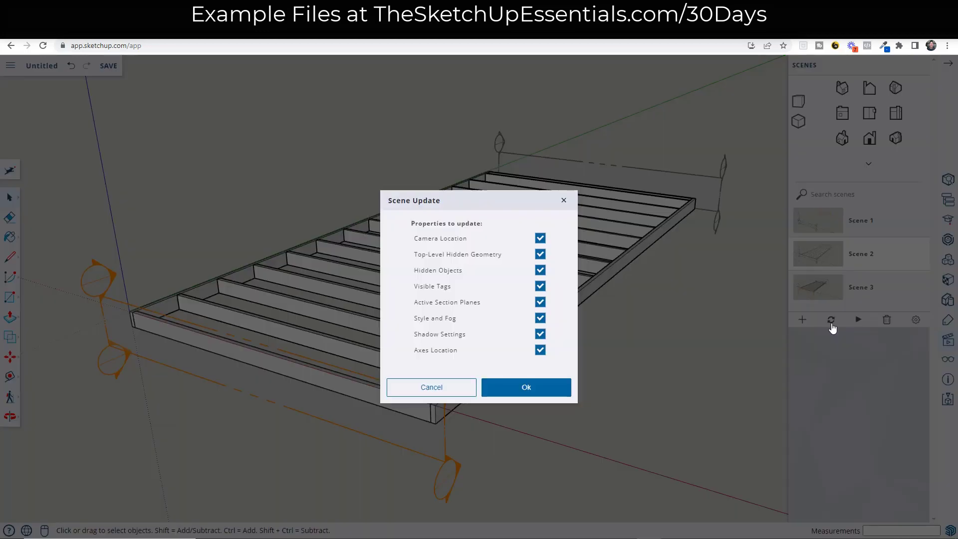
left_click(519, 387)
Play through Scene 1, Scene 2 and Scene 3 to check the frame and deck sheet reveals.
left_click(822, 221)
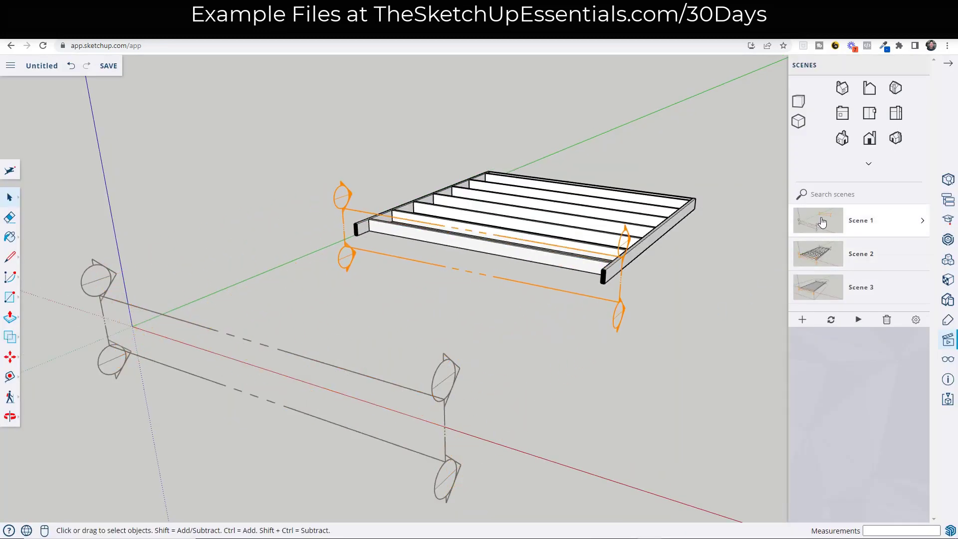
left_click(818, 256)
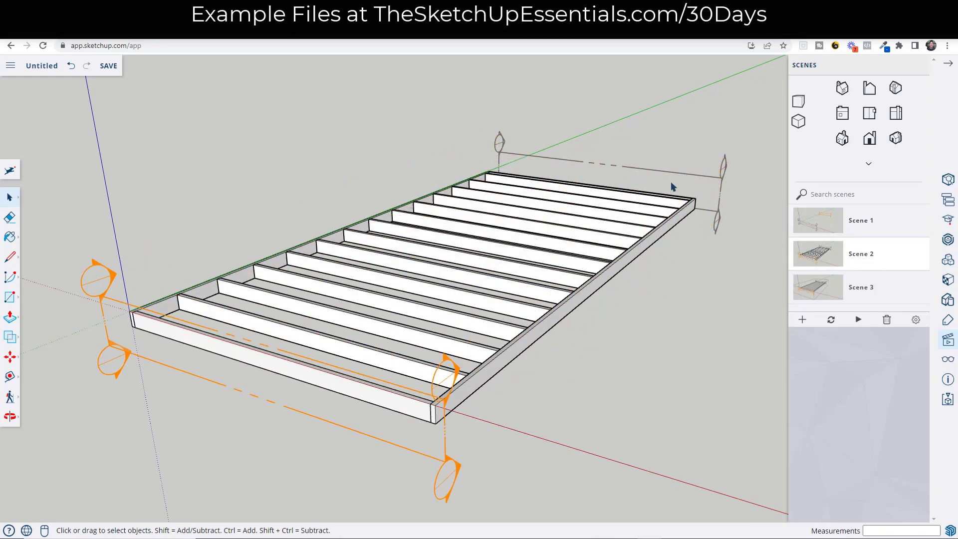
left_click(818, 288)
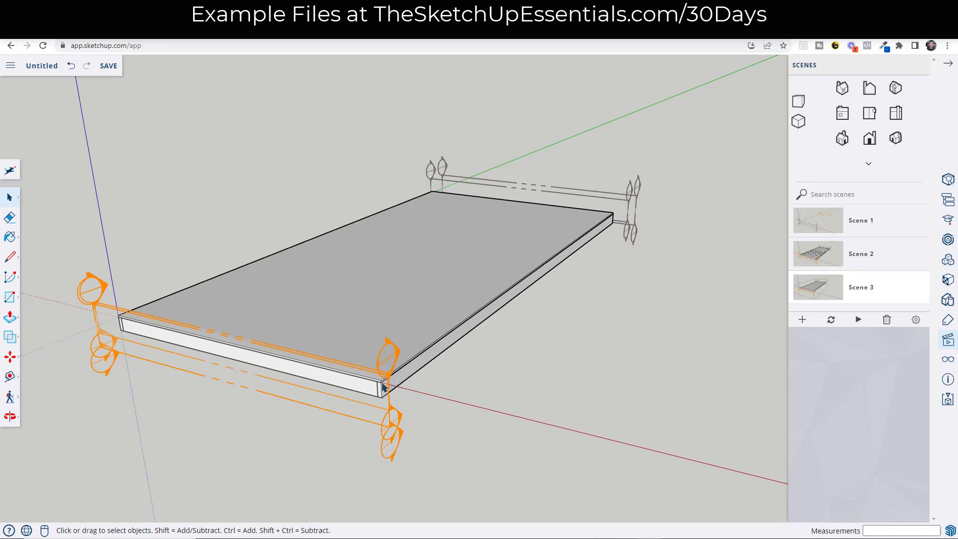
Add a new scene based on Scene 1 and move it to the start of the scene list.
left_click(800, 233)
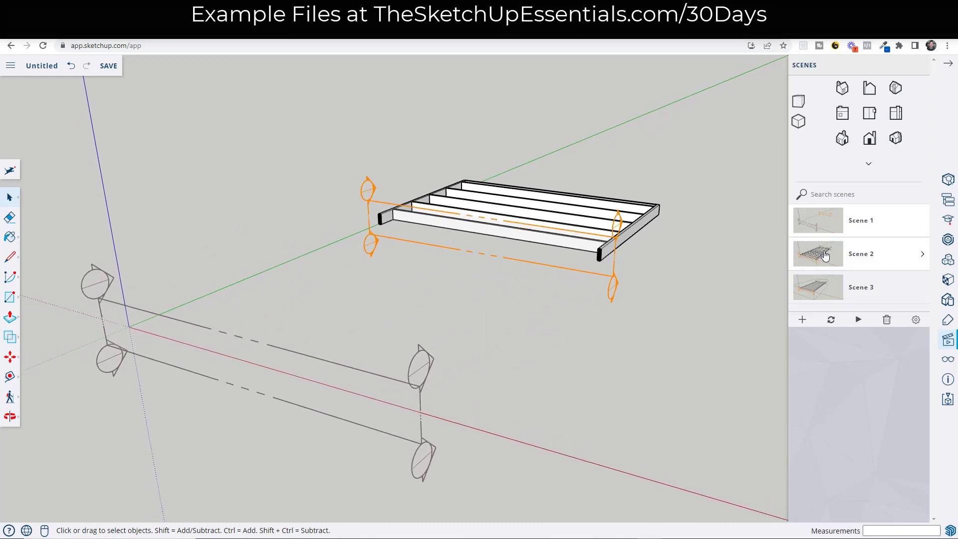
left_click(801, 319)
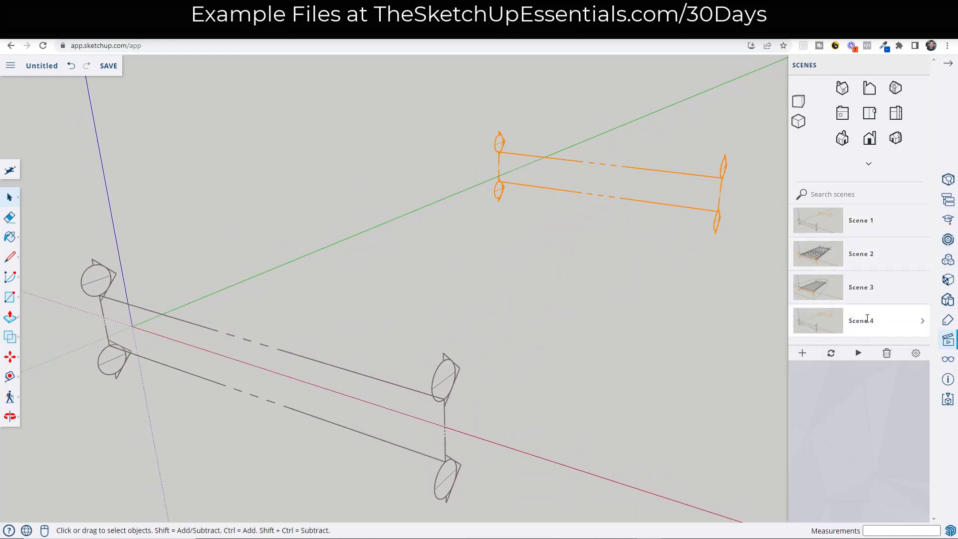
left_click_drag(834, 329, 825, 228)
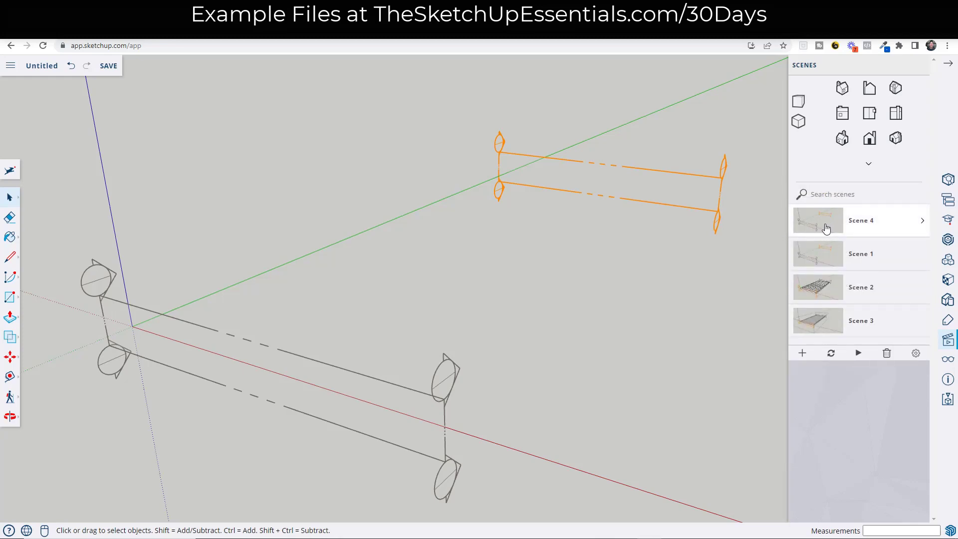
Hide the frame's group with its section planes in Scene 4 and update that scene with all properties.
right_click(713, 183)
left_click(742, 245)
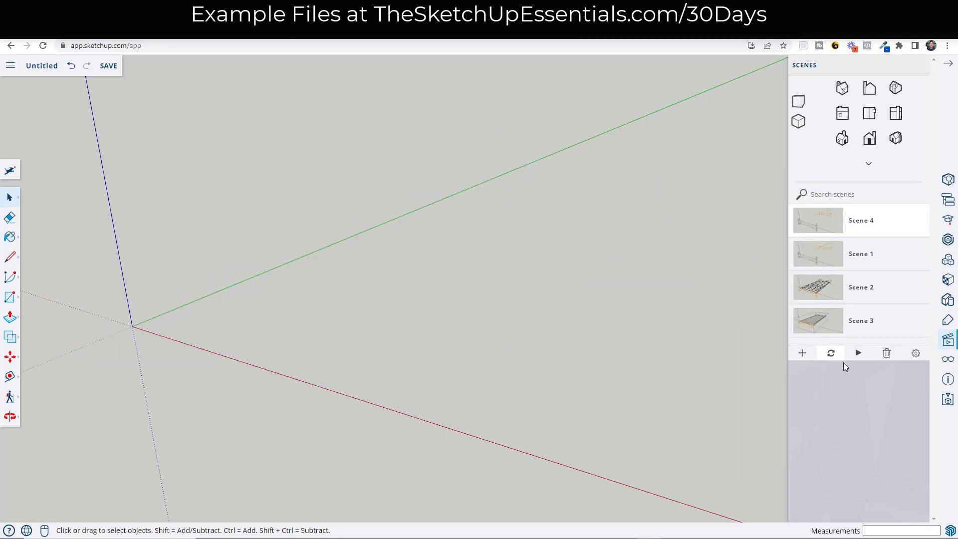
left_click(831, 353)
left_click(538, 387)
Preview the reveal sequence through Scene 1, Scene 2 and Scene 3 and inspect the finished deck up close.
left_click(830, 259)
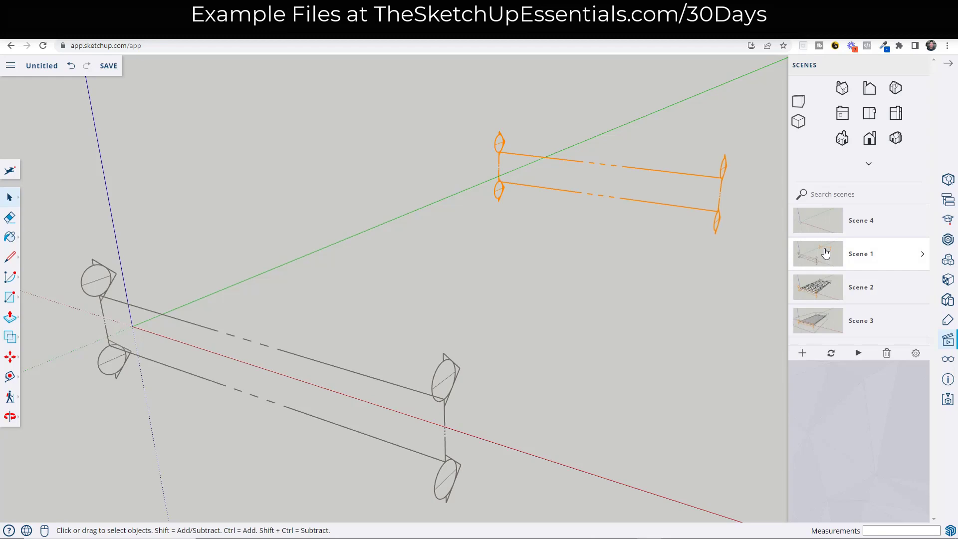
left_click(821, 289)
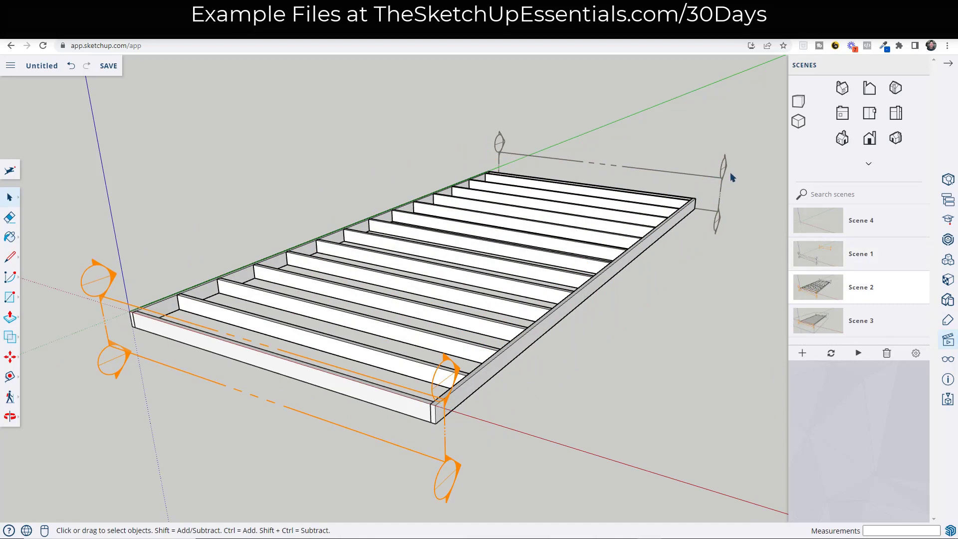
left_click(830, 323)
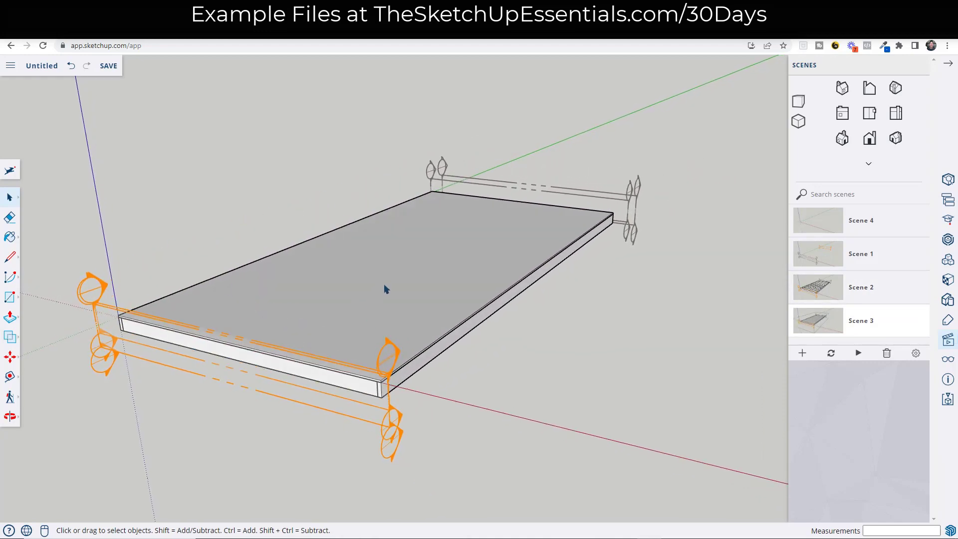
scroll(376, 212, "down", 1)
scroll(344, 241, "up", 3)
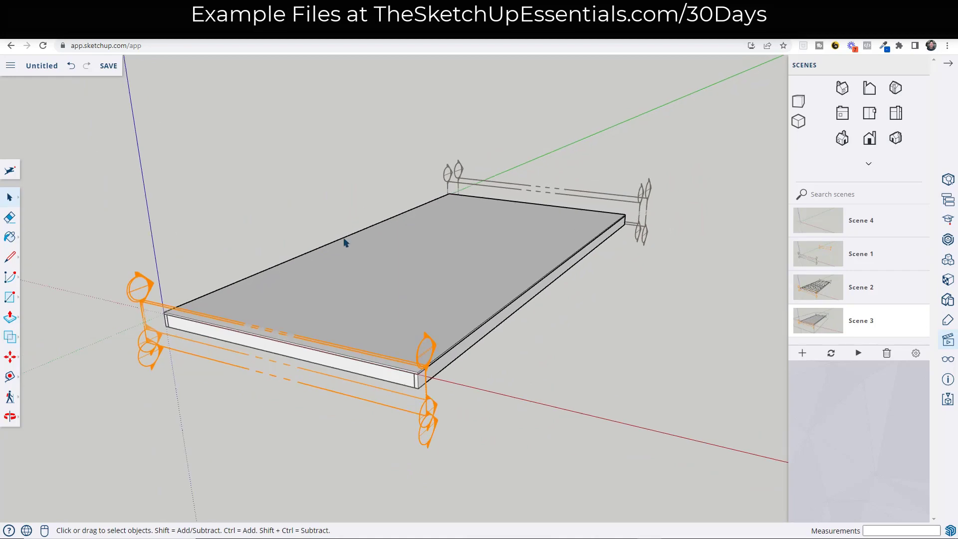
middle_click_drag(348, 248, 362, 269)
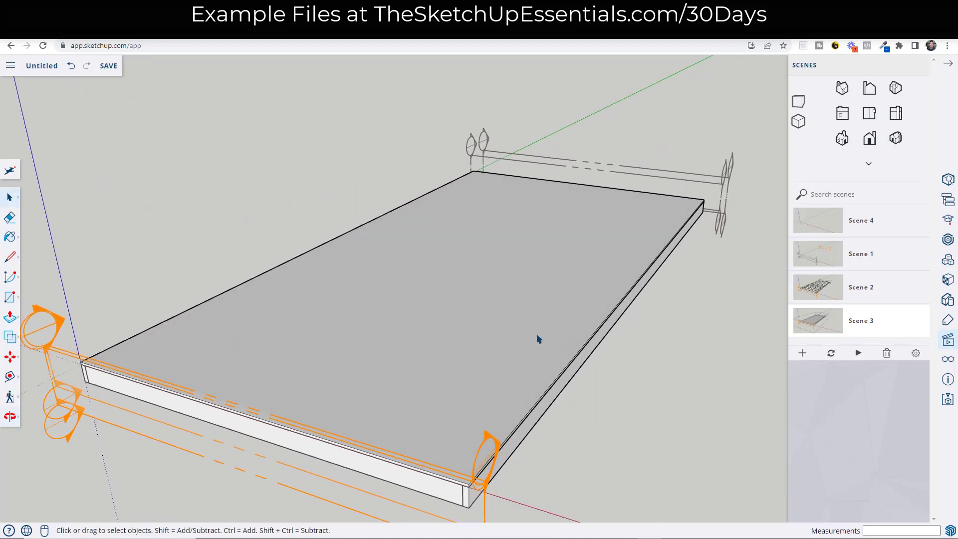
middle_click_drag(538, 340, 176, 410)
scroll(200, 417, "up", 2)
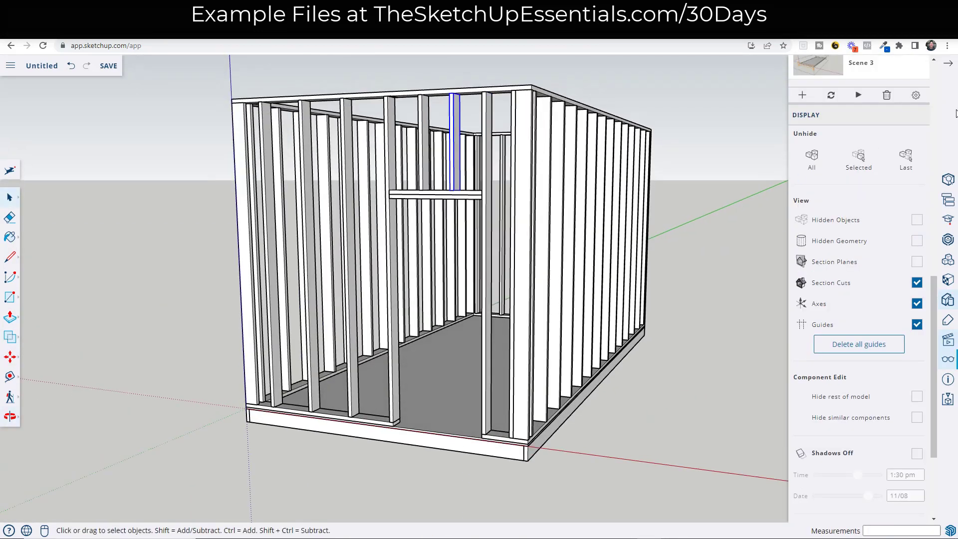
Select all the wall framing above the deck and make it one group.
middle_click_drag(354, 205, 243, 108)
left_click_drag(213, 80, 609, 357)
middle_click_drag(609, 357, 467, 304)
scroll(499, 355, "up", 3)
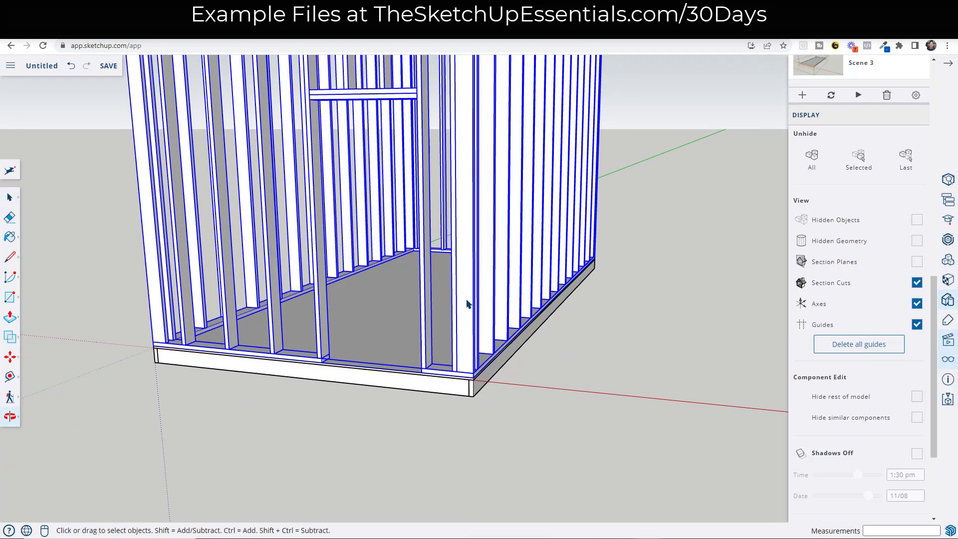
right_click(466, 266)
left_click(495, 420)
scroll(487, 454, "down", 3)
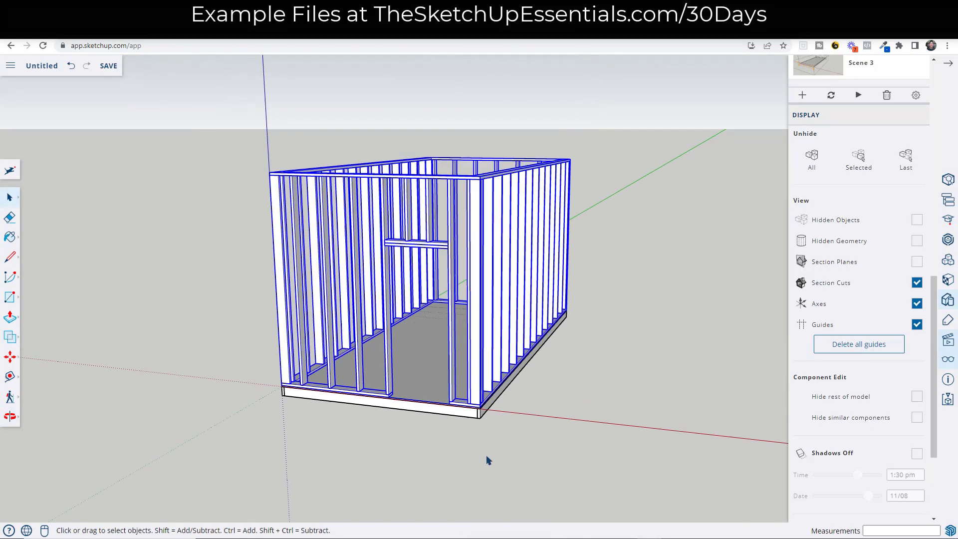
Show the section planes and open the wall framing group for editing.
middle_click_drag(486, 454, 558, 414)
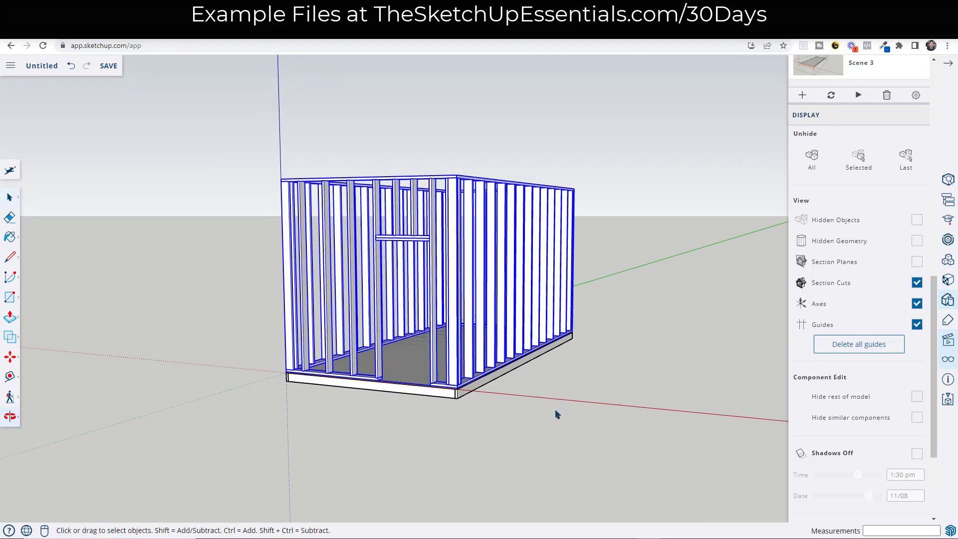
left_click(917, 262)
middle_click_drag(534, 321, 482, 344)
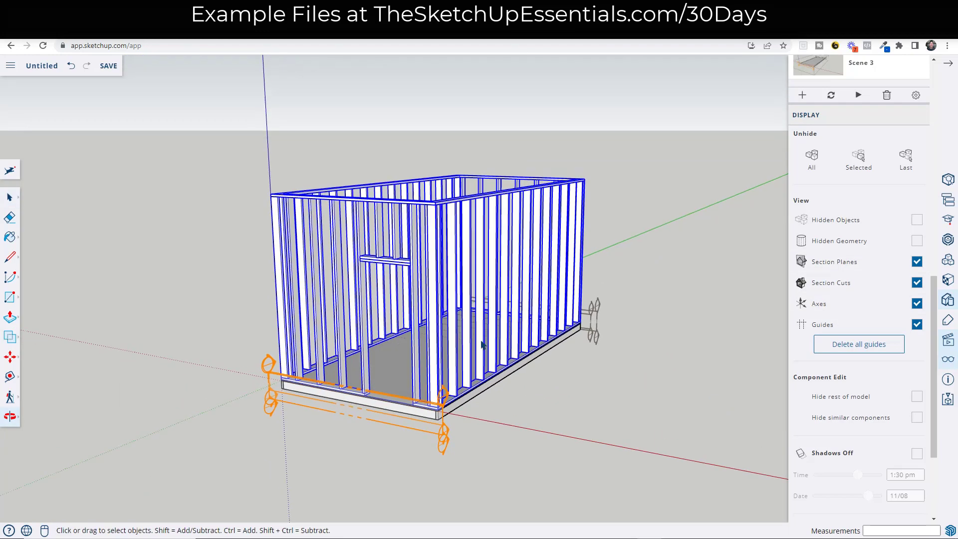
double_click(435, 306)
scroll(428, 324, "up", 5)
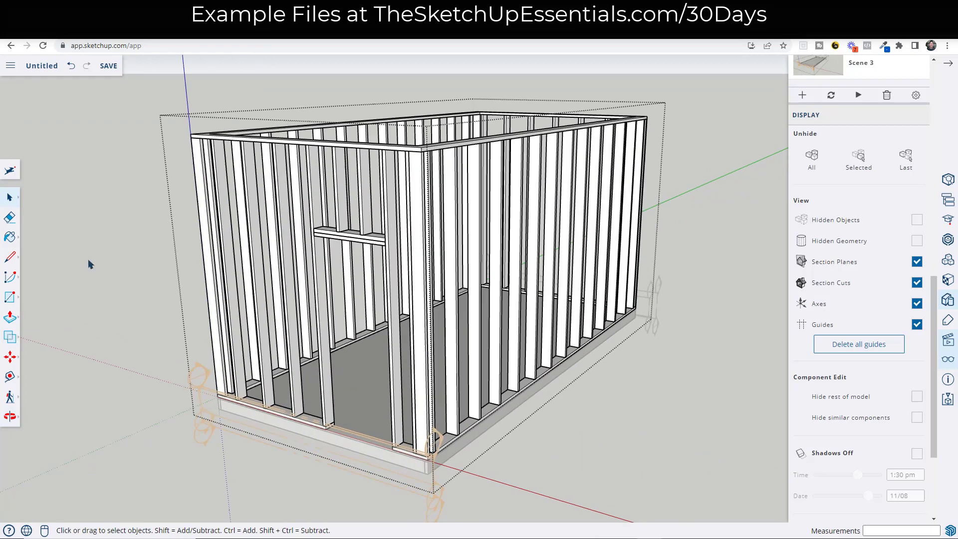
Place a section plane parallel to the front wall inside the wall framing group and move it just in front of the framing.
left_click(10, 399)
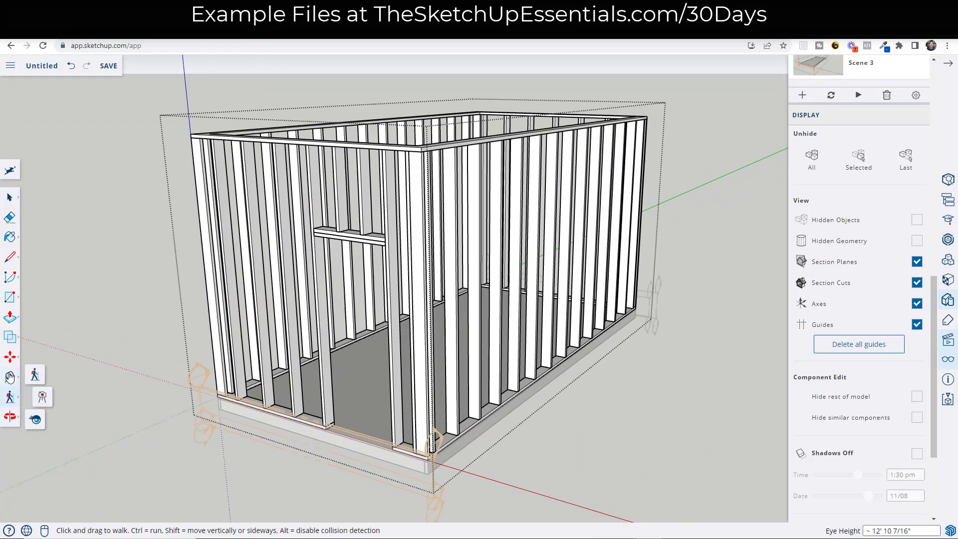
left_click(10, 377)
left_click(66, 380)
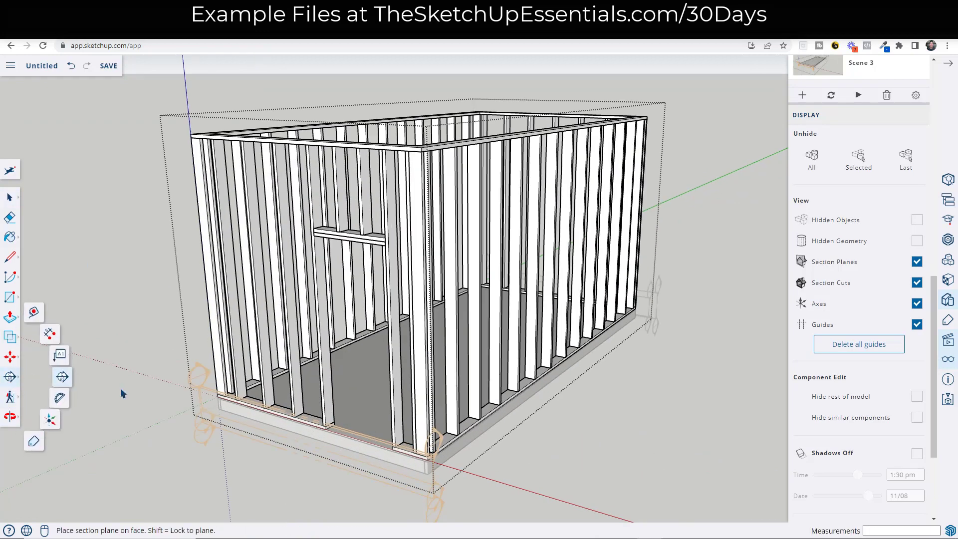
left_click(278, 430)
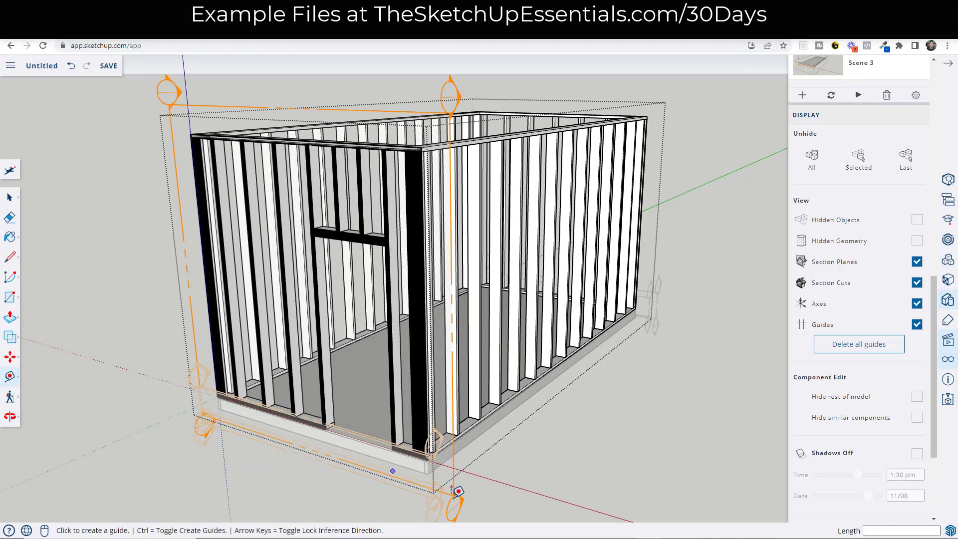
key("space")
left_click(453, 481)
key("m")
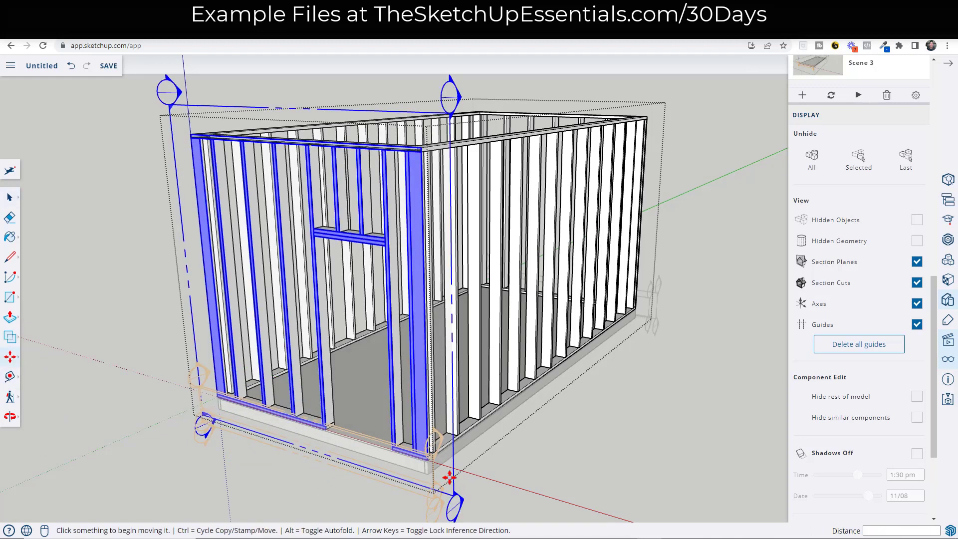
left_click(449, 478)
left_click(446, 482)
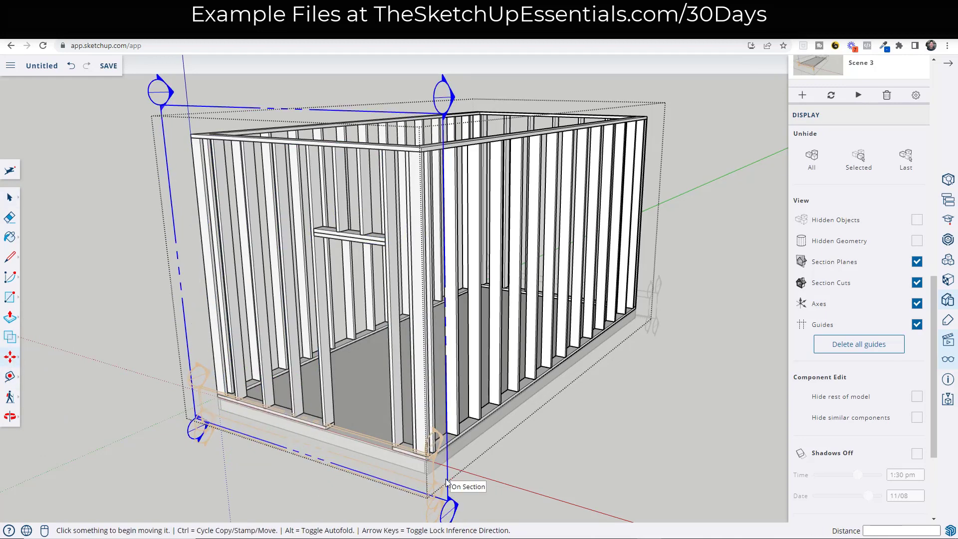
Copy the section plane about 21' 10" along the green axis to just beyond the rear wall framing.
key("ctrl")
left_click(446, 482)
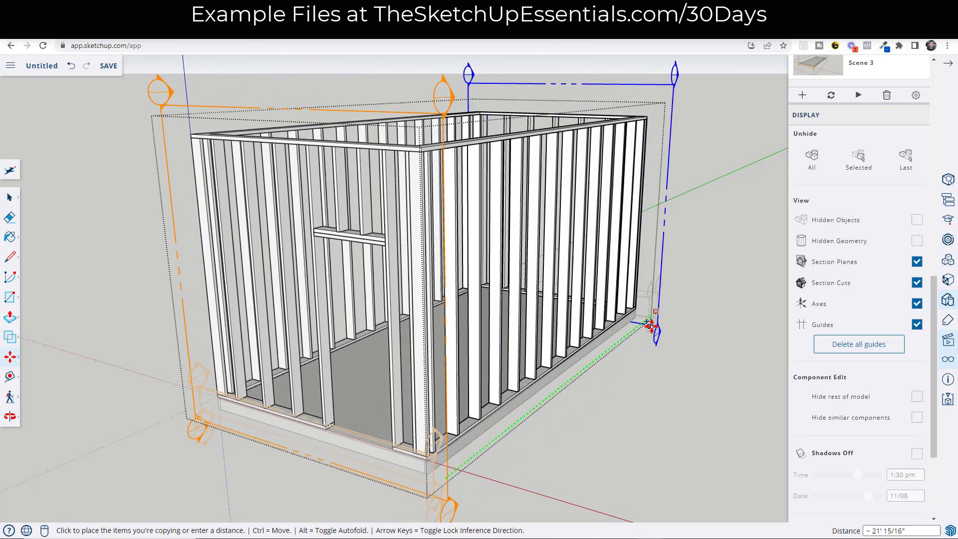
left_click(680, 314)
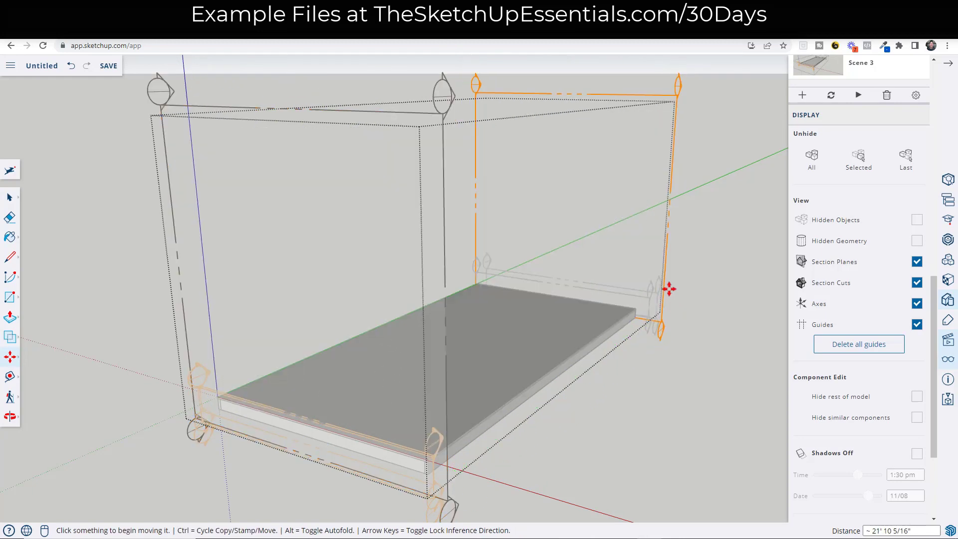
key("space")
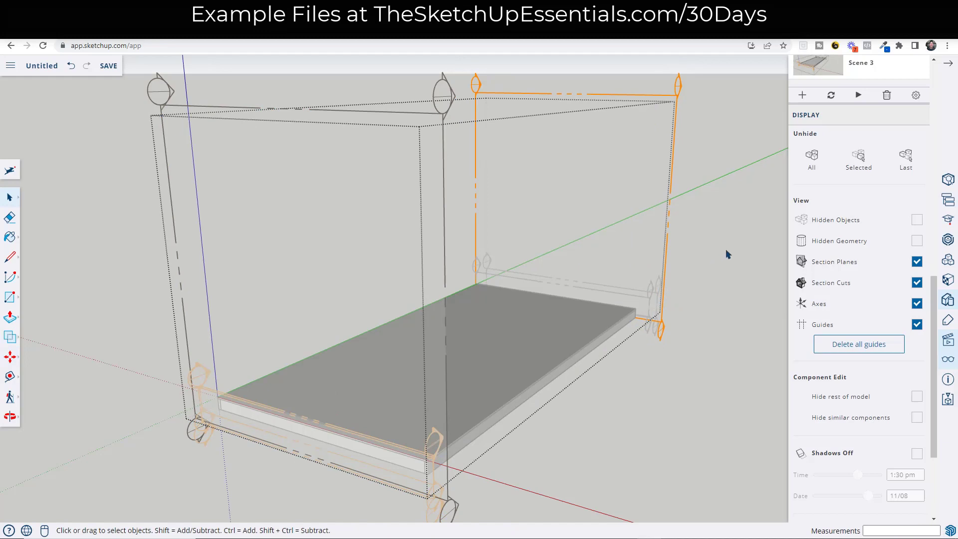
Toggle the active cut of the wall framing's rear section plane to compare the walls shown and hidden.
middle_click_drag(726, 248, 576, 234)
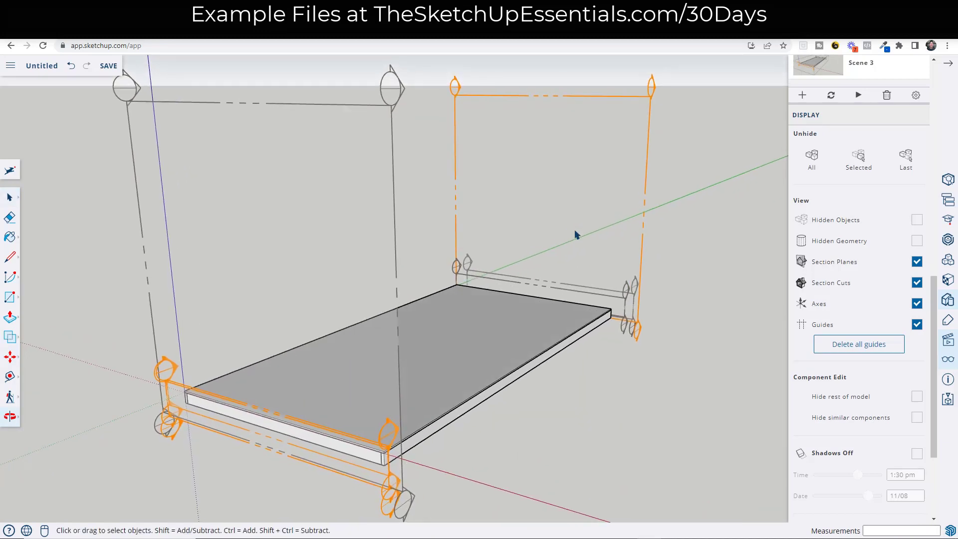
scroll(868, 399, "down", 3)
scroll(890, 367, "up", 4)
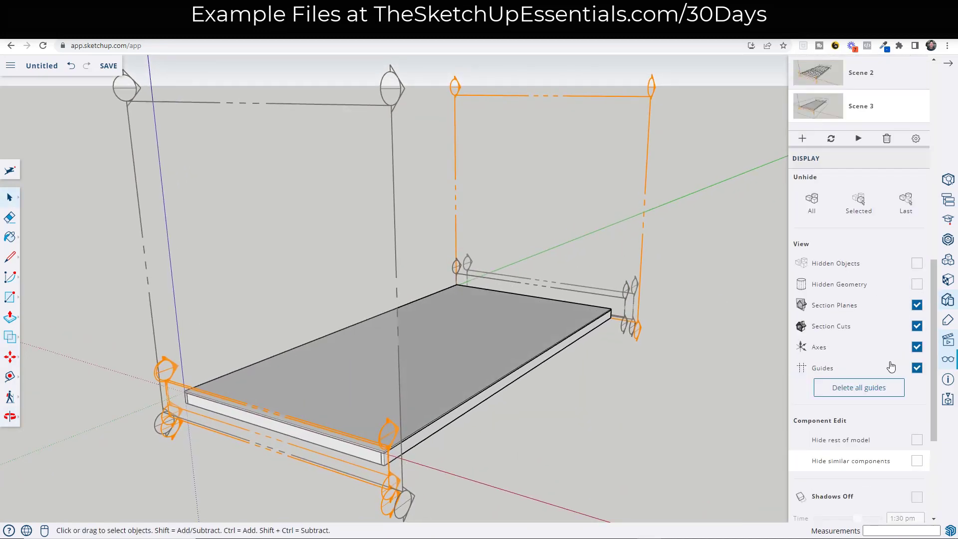
scroll(891, 367, "up", 7)
scroll(903, 364, "down", 4)
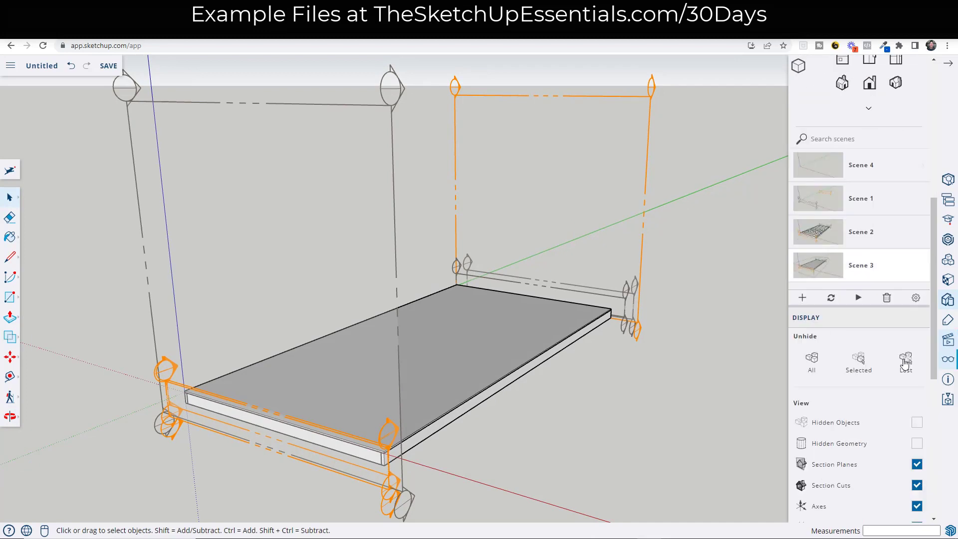
left_click(641, 245)
right_click(643, 249)
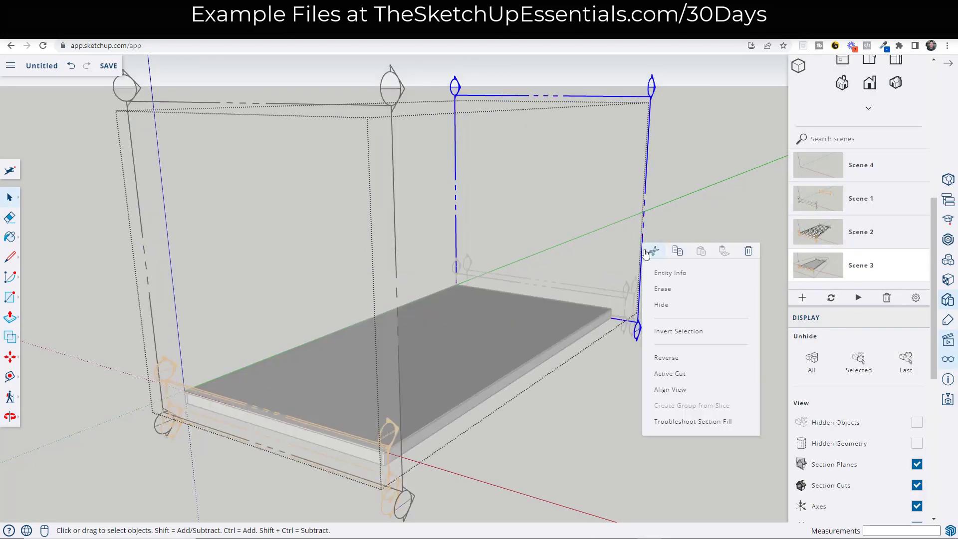
left_click(670, 375)
right_click(639, 281)
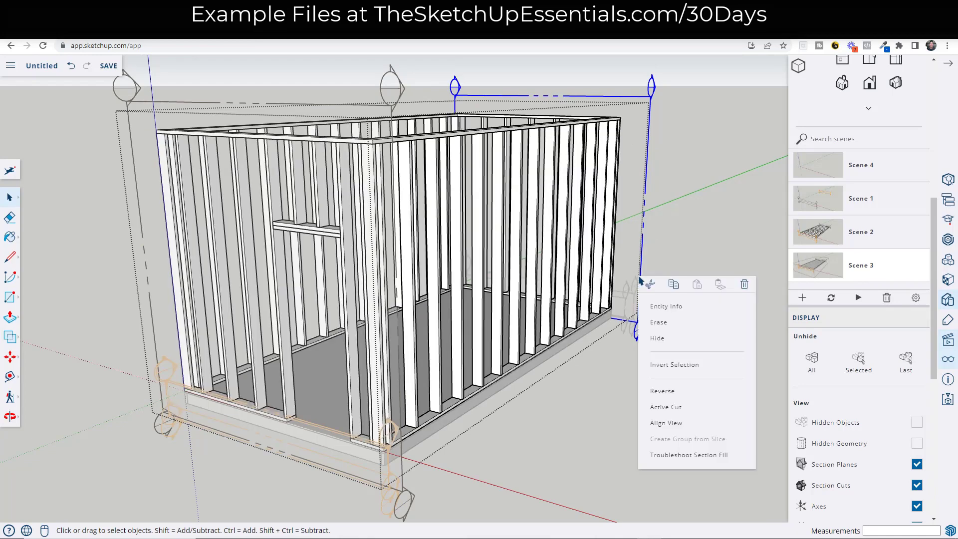
left_click(670, 405)
left_click(667, 283)
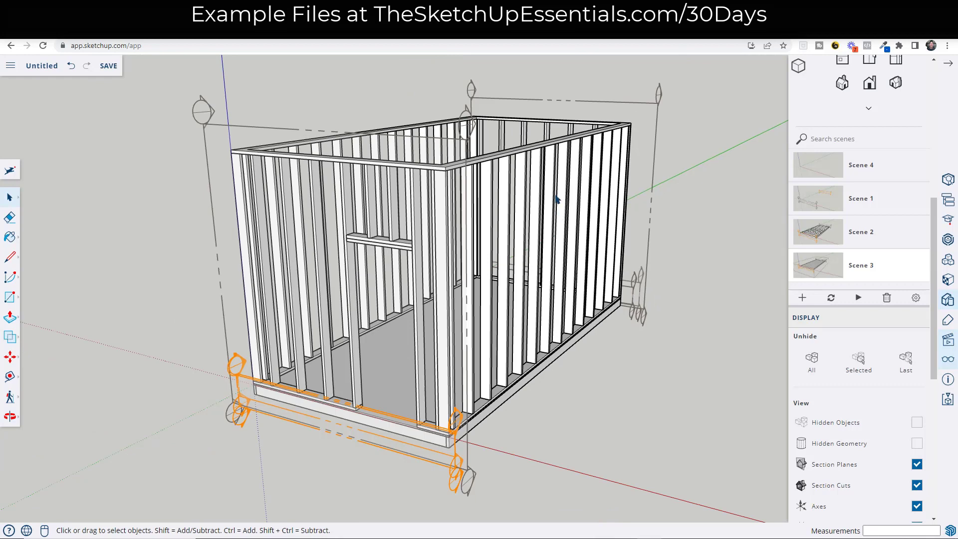
With Scene 3 current, make the rear section plane the active cut inside the wall framing group.
double_click(556, 199)
left_click(654, 134)
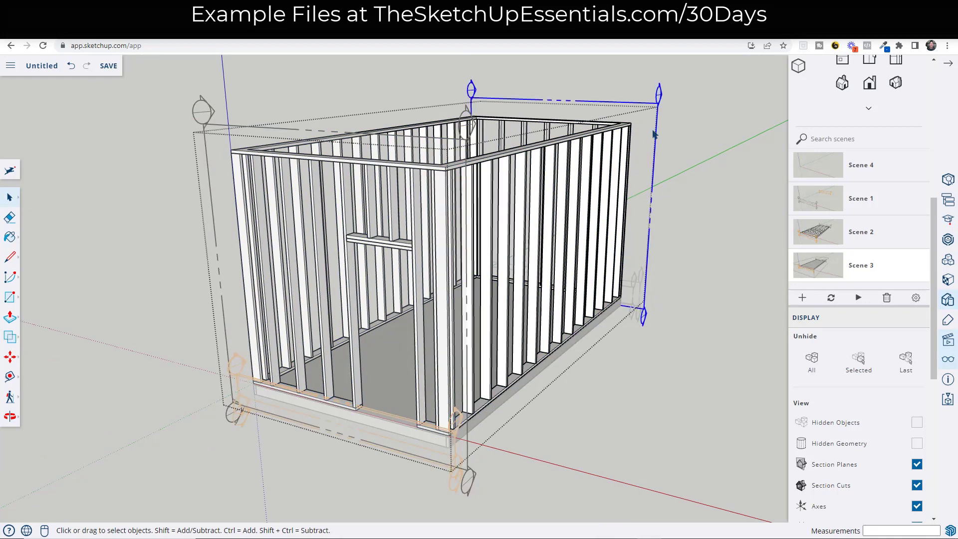
left_click(814, 269)
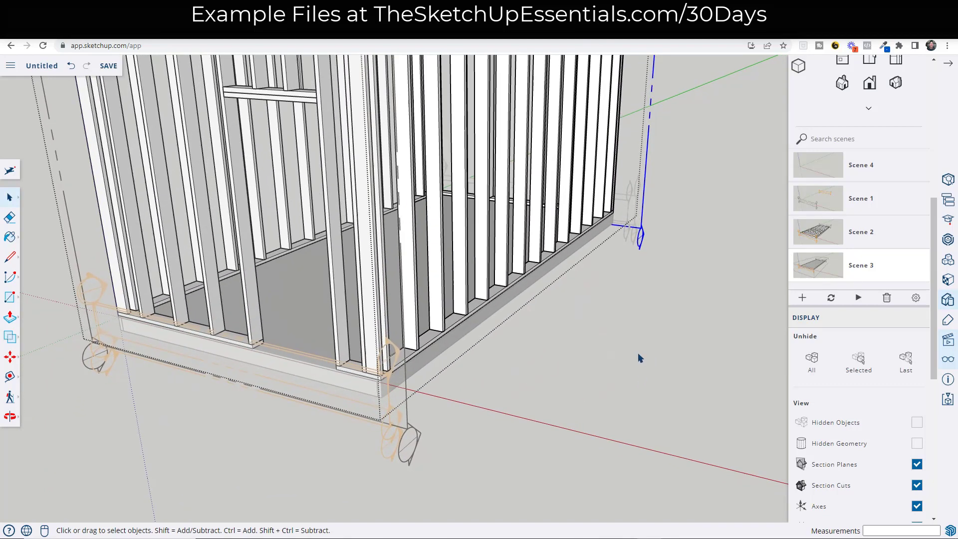
middle_click_drag(577, 208, 540, 222)
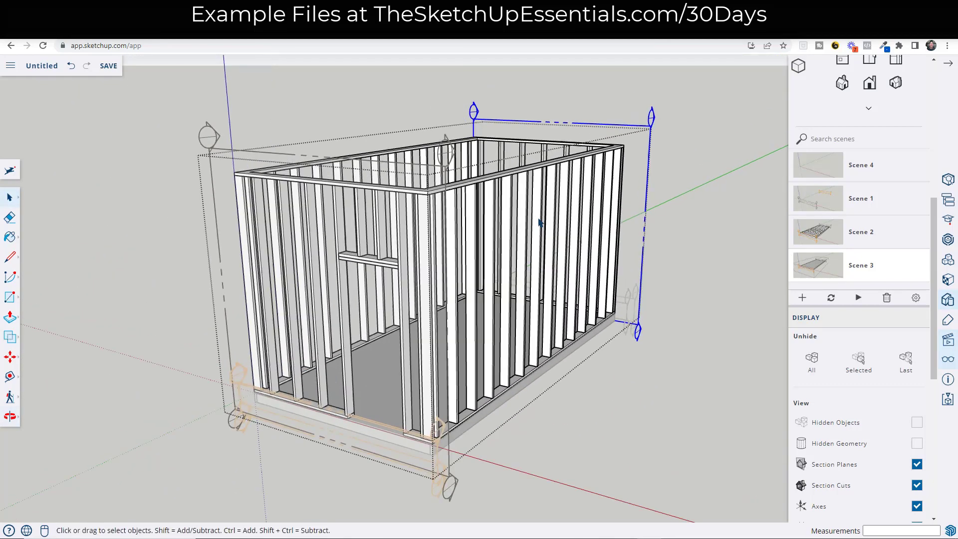
right_click(645, 184)
left_click(672, 312)
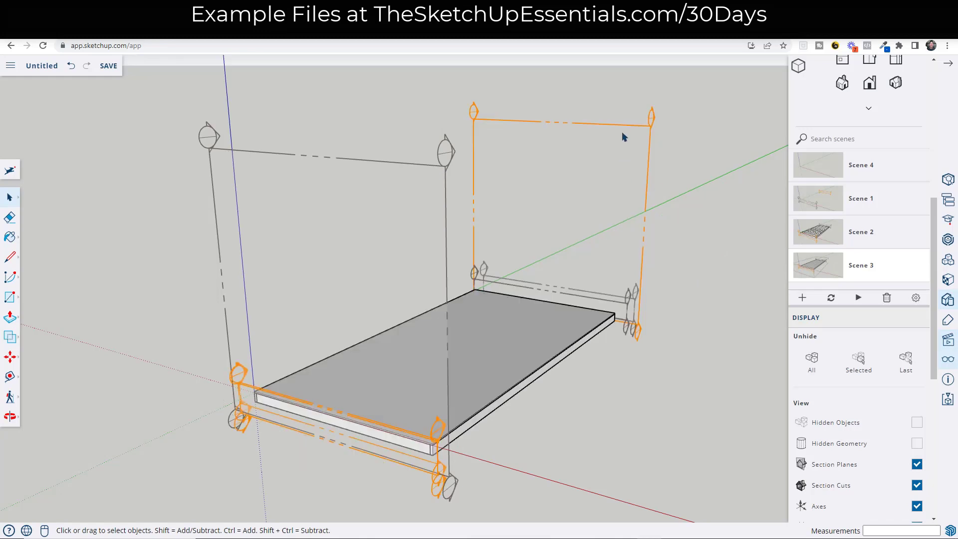
Hide the wall framing group with its section planes and update Scene 3 with all properties.
left_click(622, 128)
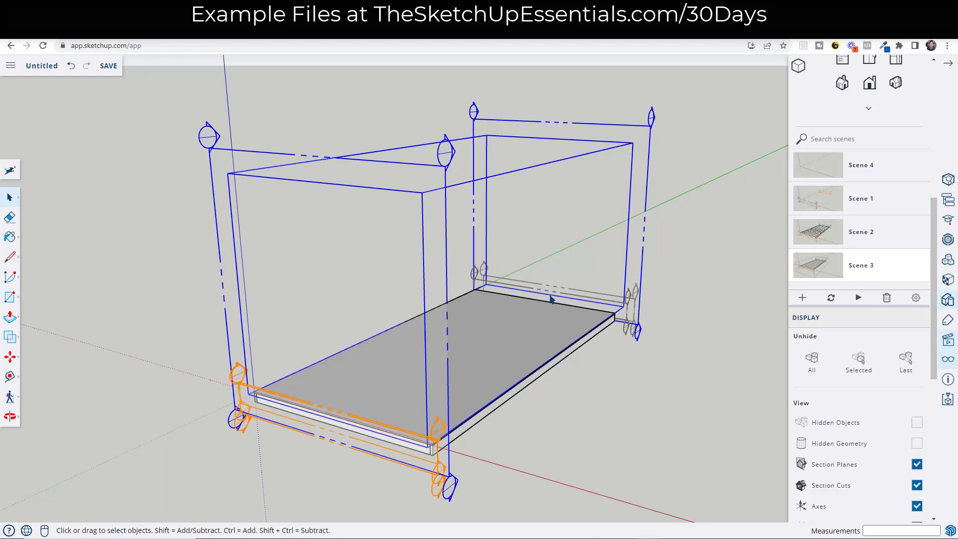
right_click(648, 150)
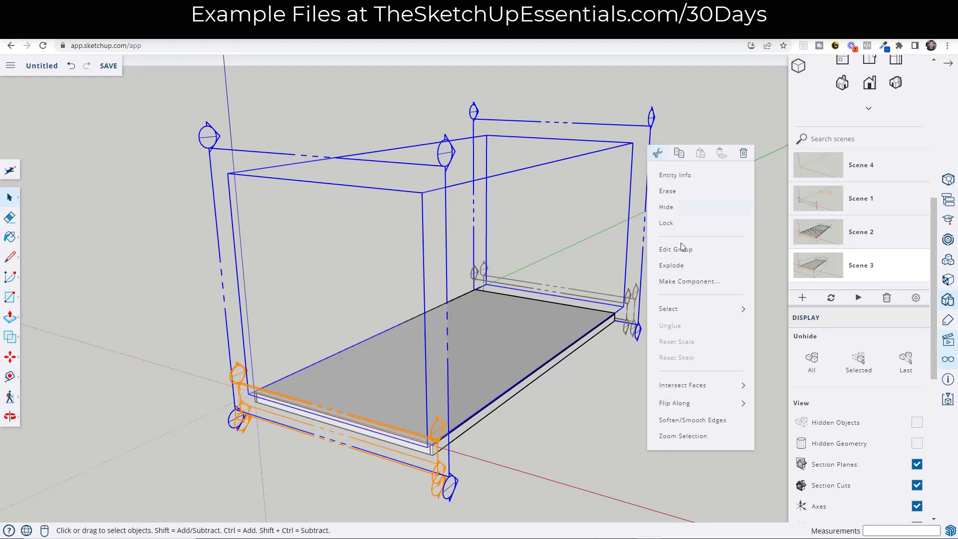
left_click(667, 208)
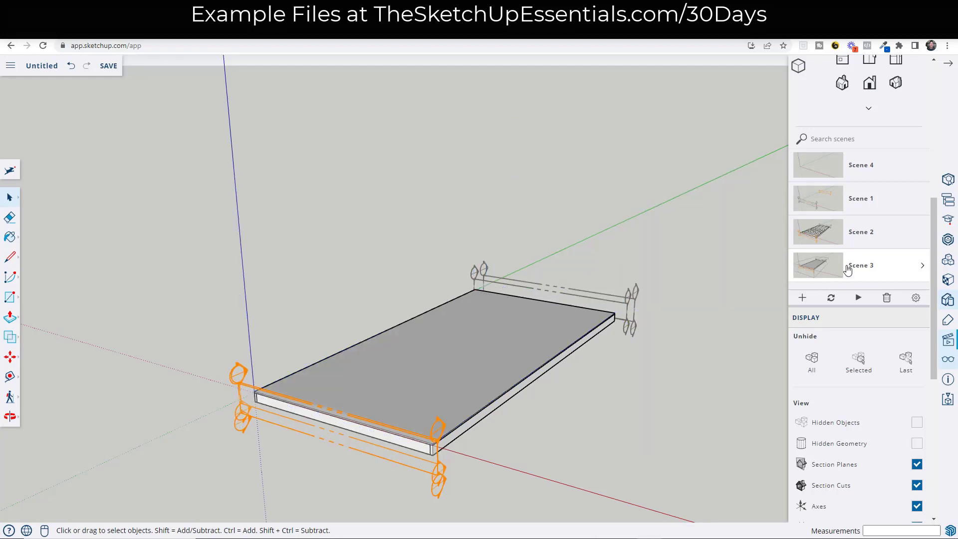
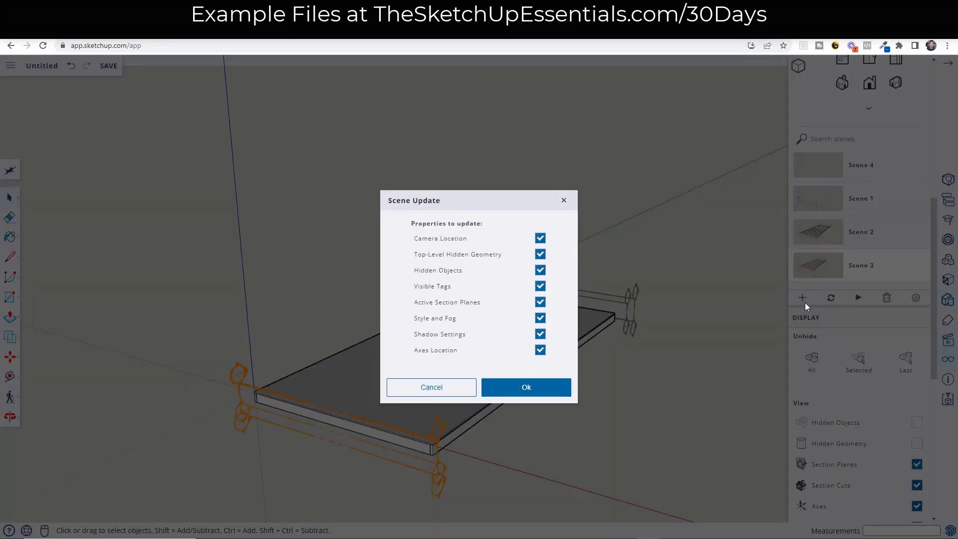
left_click(523, 392)
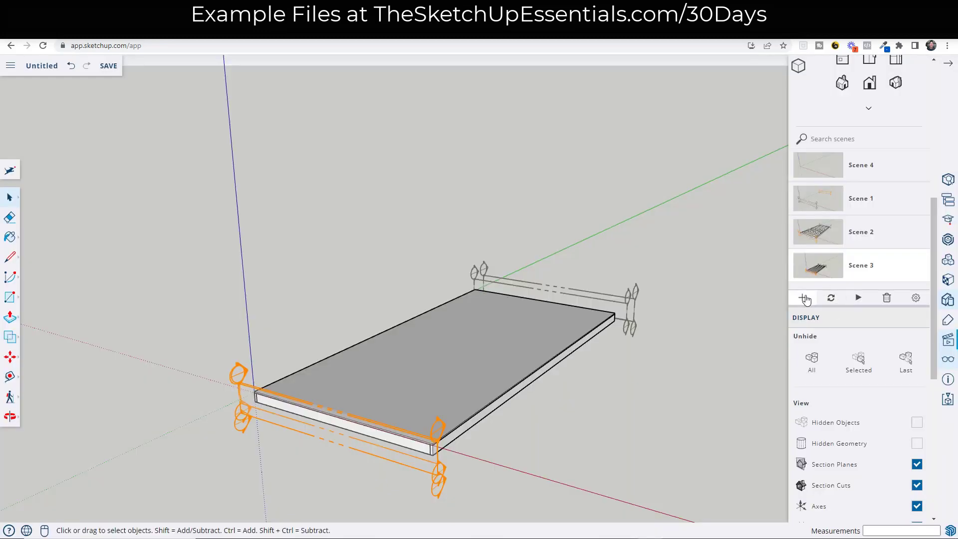
Add a new scene after Scene 3 for the wall framing.
left_click(802, 298)
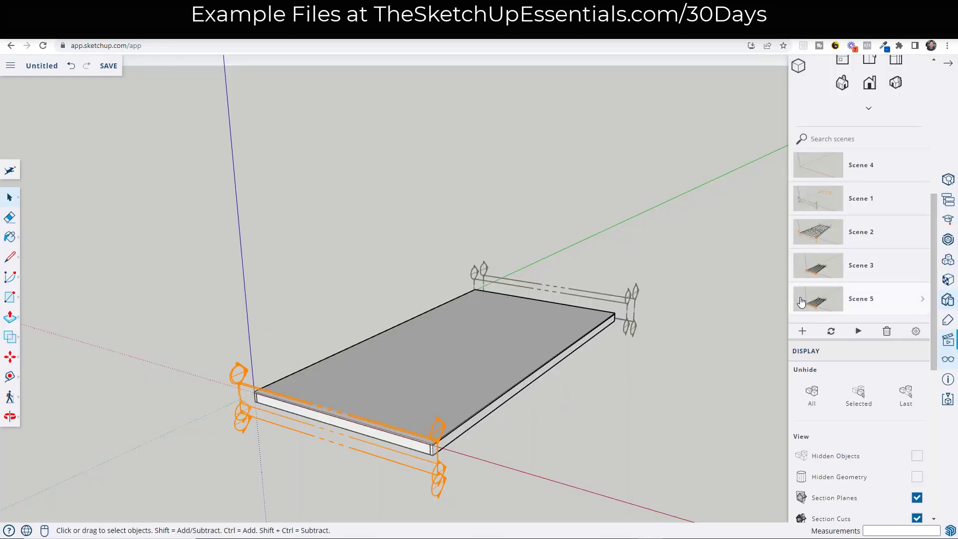
scroll(847, 302, "down", 2)
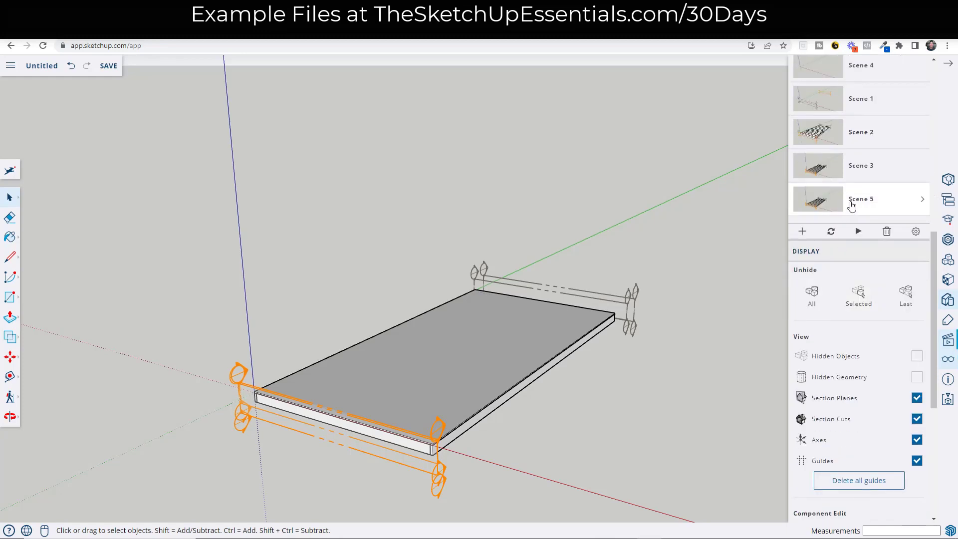
scroll(853, 205, "up", 2)
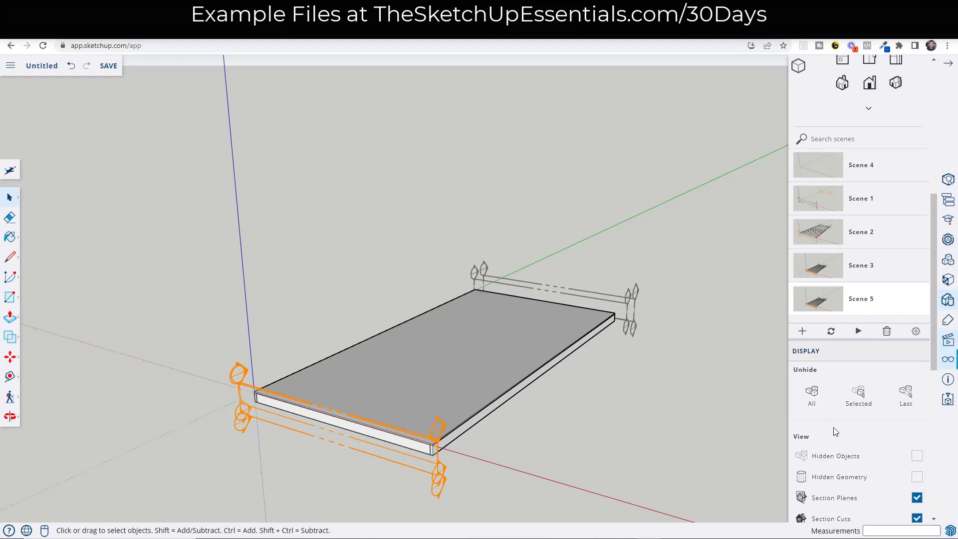
Unhide the wall framing group and make its front section plane the active cut.
left_click(876, 397)
double_click(446, 212)
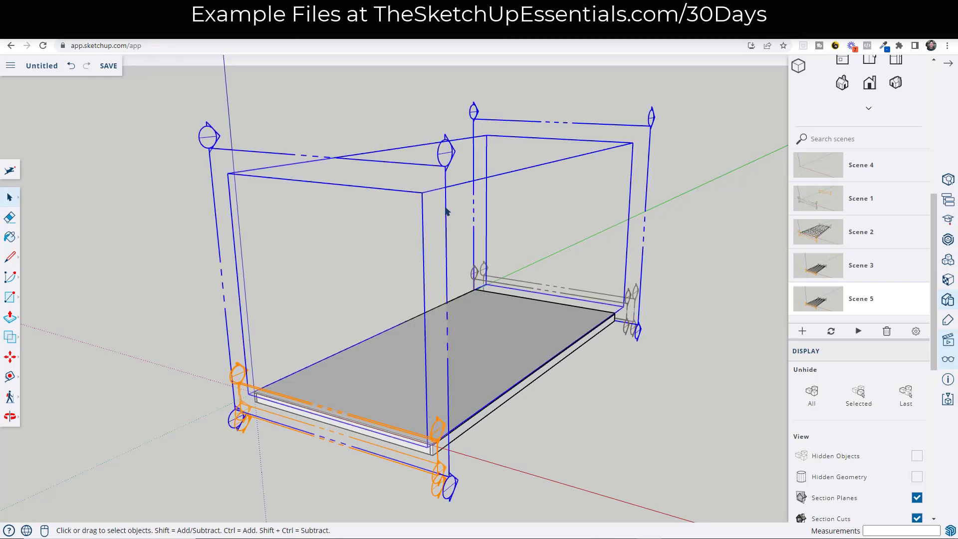
right_click(447, 210)
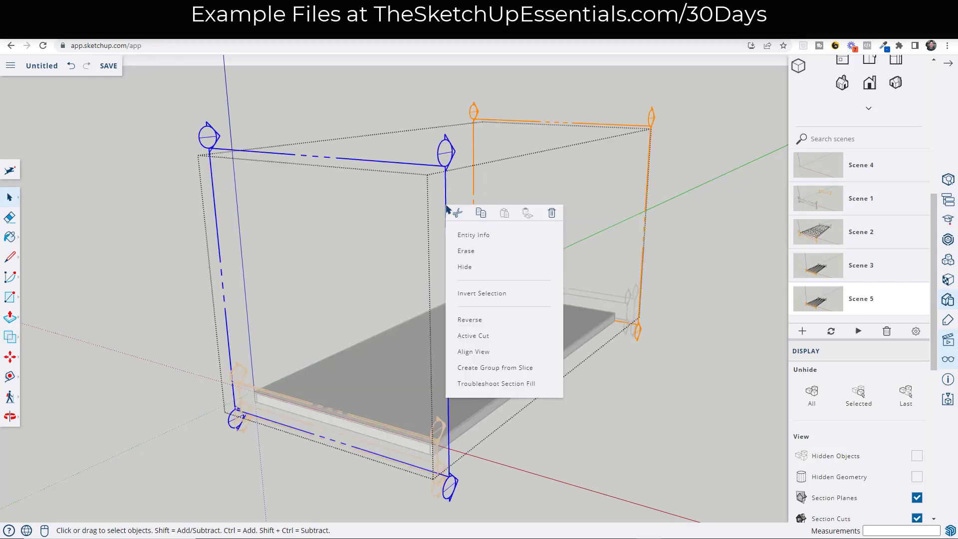
left_click(491, 342)
Close the wall framing group and update Scene 5 with all properties.
left_click(712, 205)
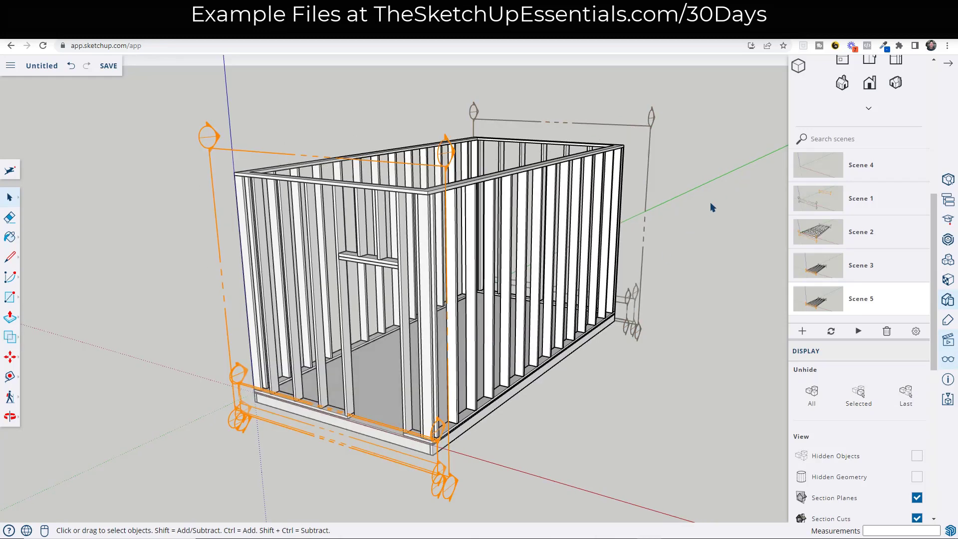
left_click(831, 333)
left_click(522, 390)
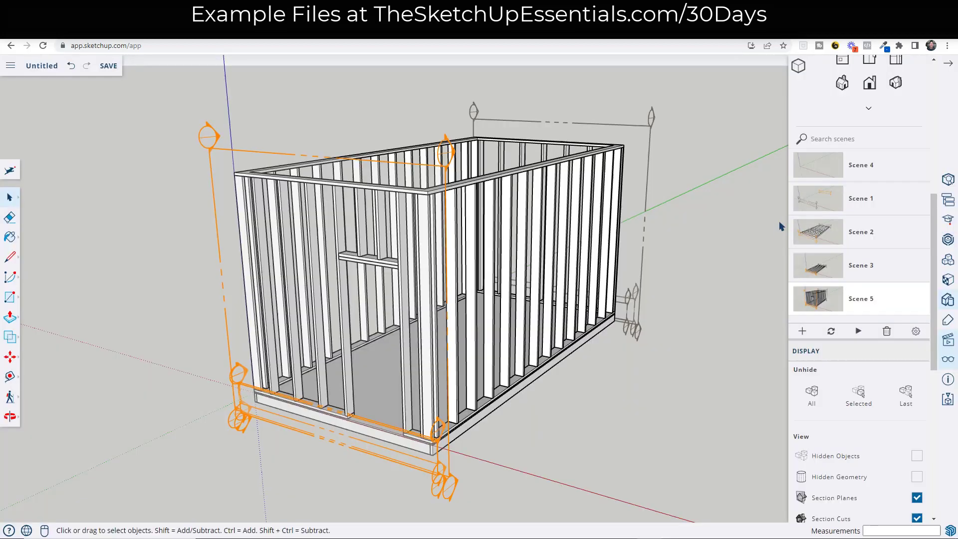
Preview the wall framing reveal from Scene 3 to Scene 5 and check how the walls appear in Scene 1.
left_click(816, 276)
left_click(816, 298)
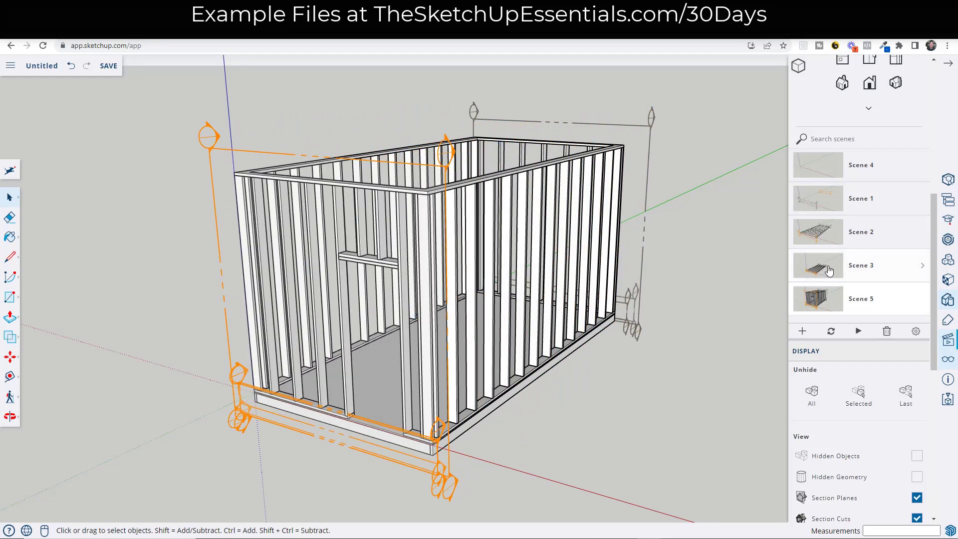
left_click(810, 201)
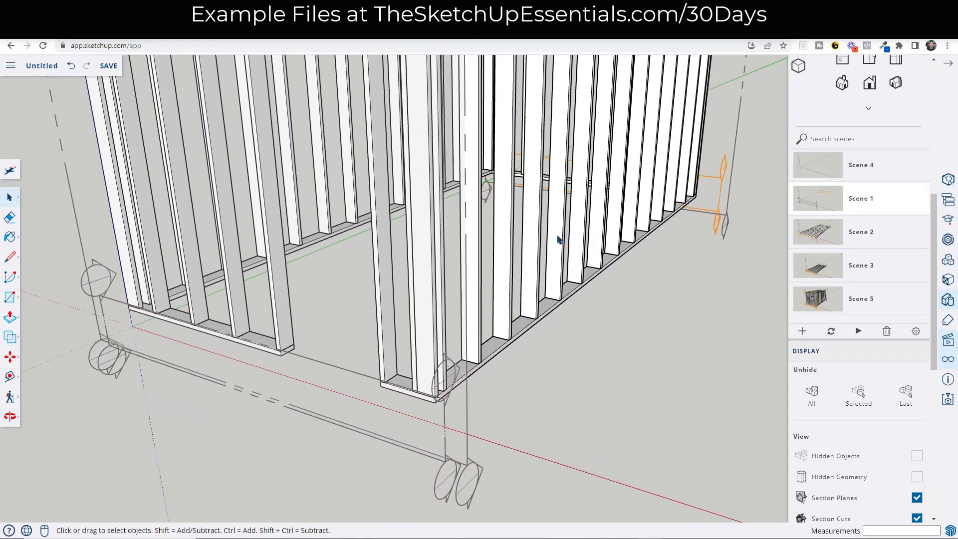
Hide the wall framing group in Scene 1 and update that scene with all properties.
right_click(558, 239)
left_click(582, 294)
left_click(831, 331)
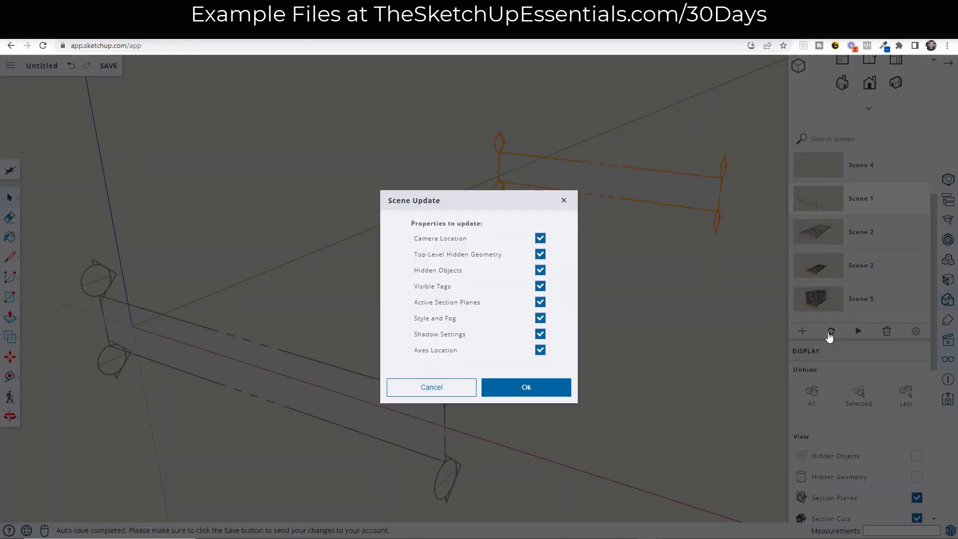
key("Return")
Hide the wall framing group in Scene 2 and update that scene with all properties.
left_click(818, 232)
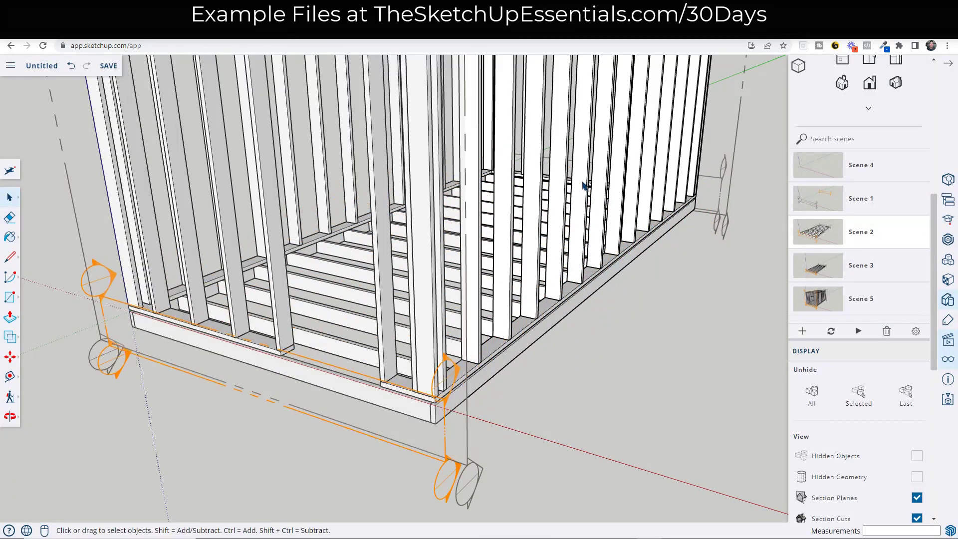
right_click(597, 210)
left_click(604, 243)
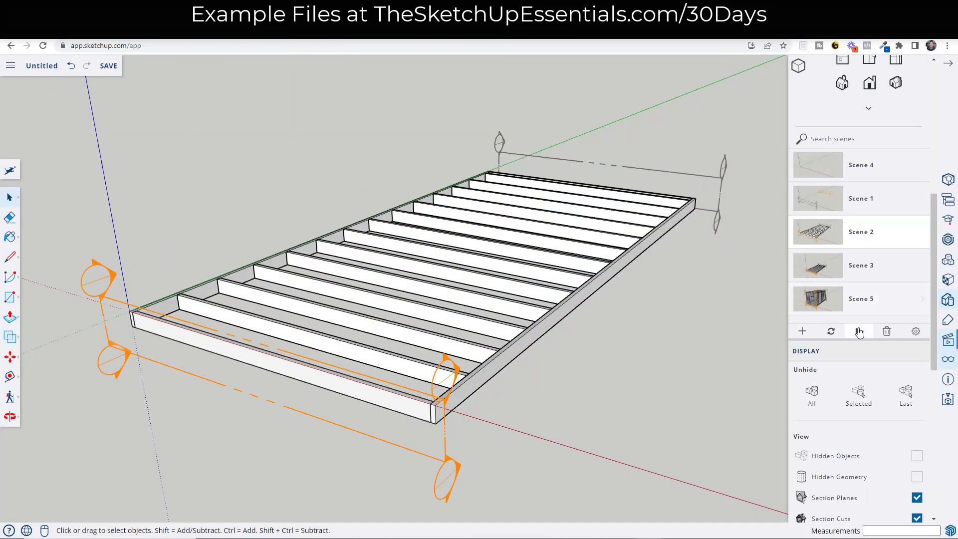
left_click(831, 331)
left_click(526, 387)
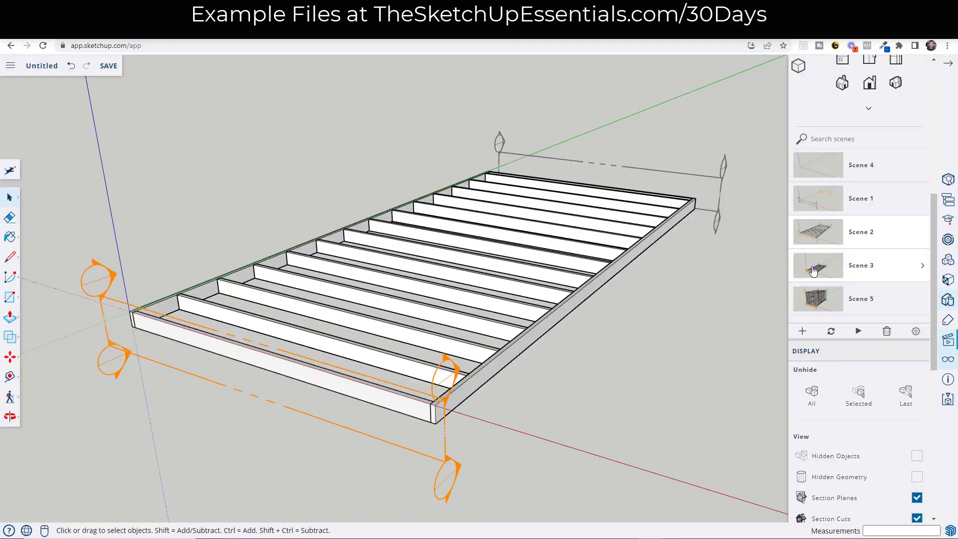
Return to Scene 5 and explode the roof truss component above the walls into separate trusses.
left_click(820, 301)
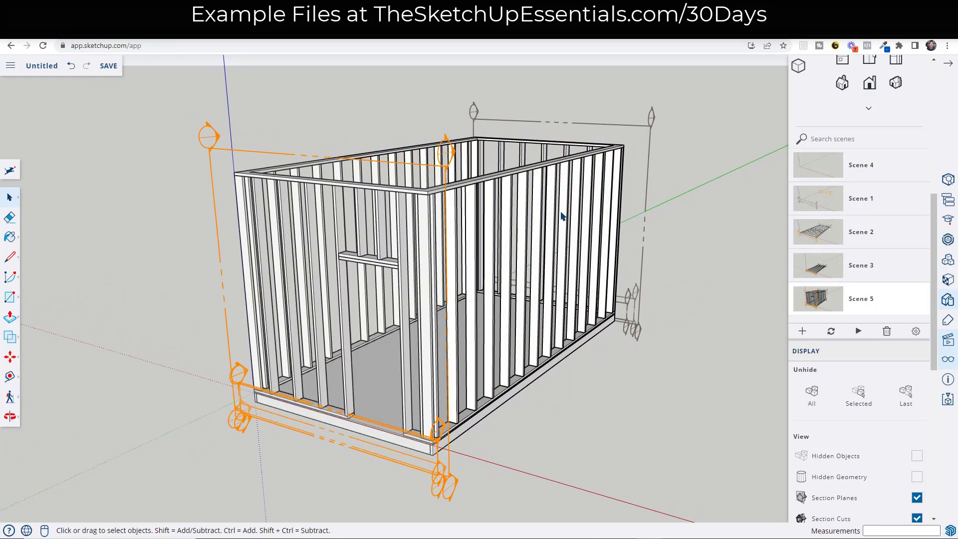
middle_click_drag(562, 214, 422, 216)
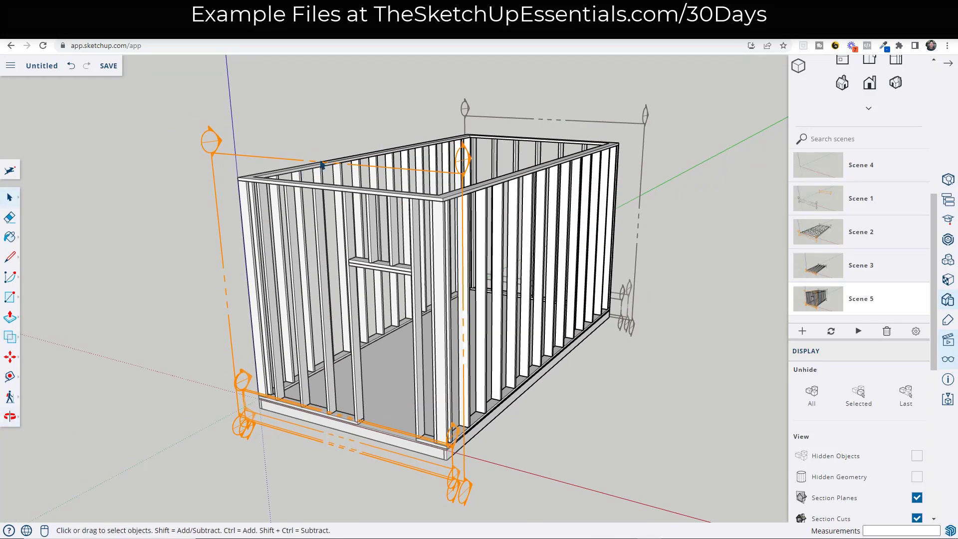
middle_click_drag(322, 165, 426, 167)
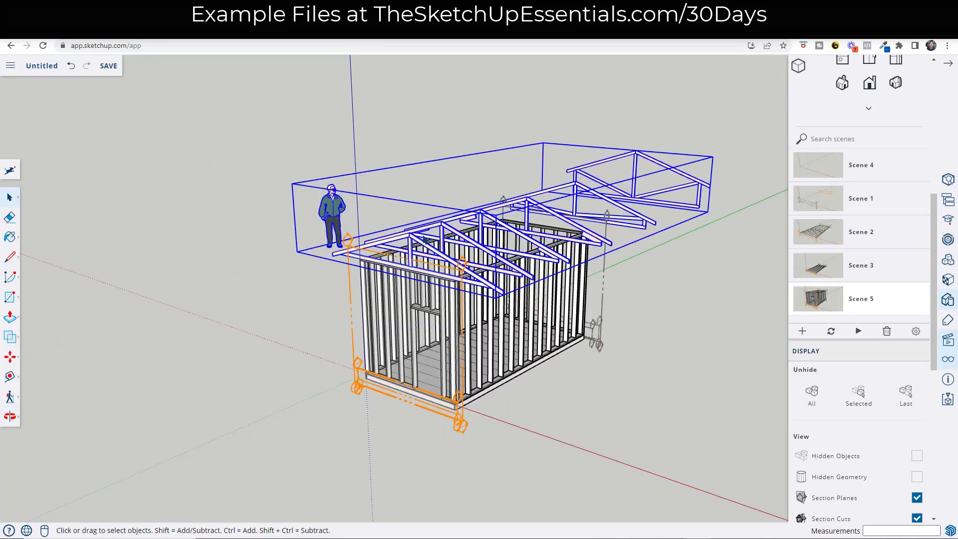
middle_click_drag(425, 239, 453, 223)
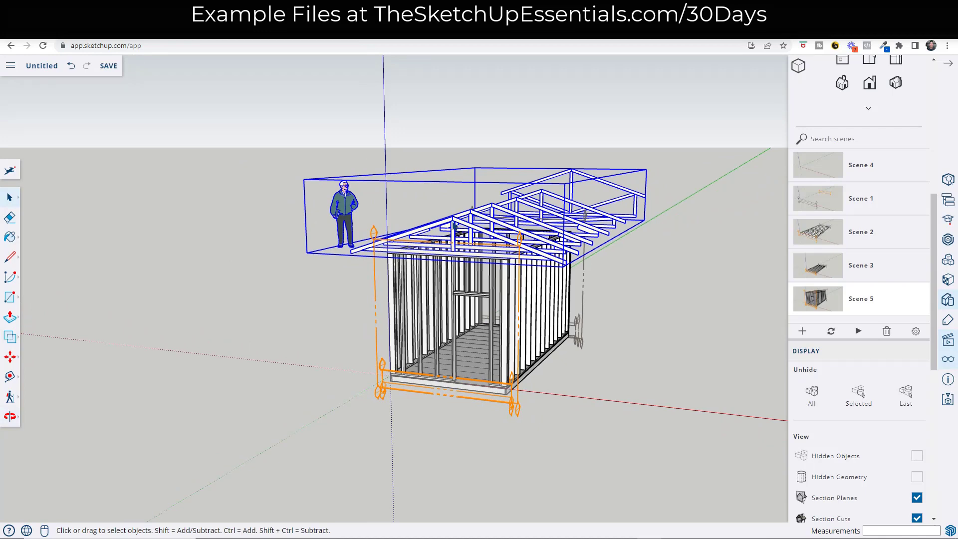
right_click(455, 226)
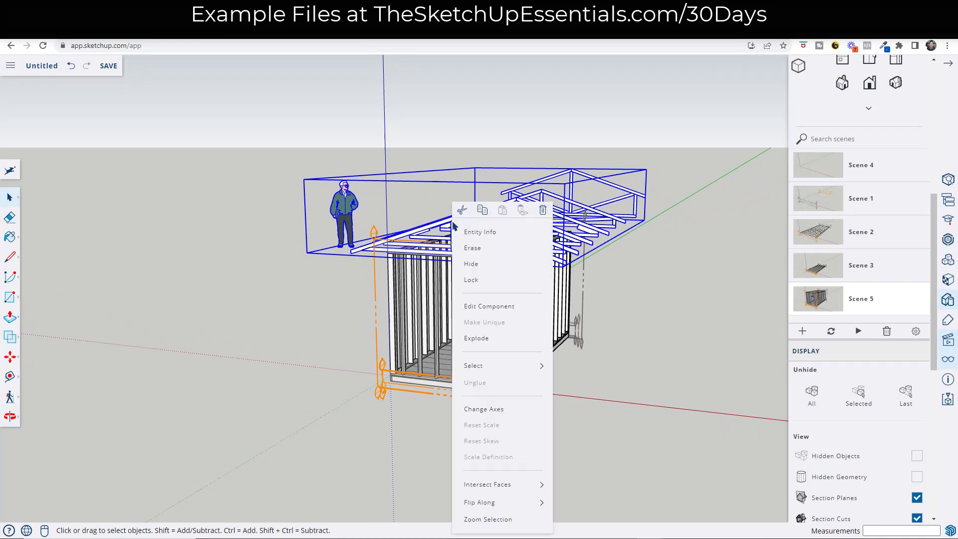
left_click(479, 340)
Erase all the roof trusses except the front one, keeping the wall framing in place.
mouse_move(464, 324)
middle_mouse_down()
mouse_move(428, 304)
mouse_move(426, 219)
middle_mouse_up()
key("e")
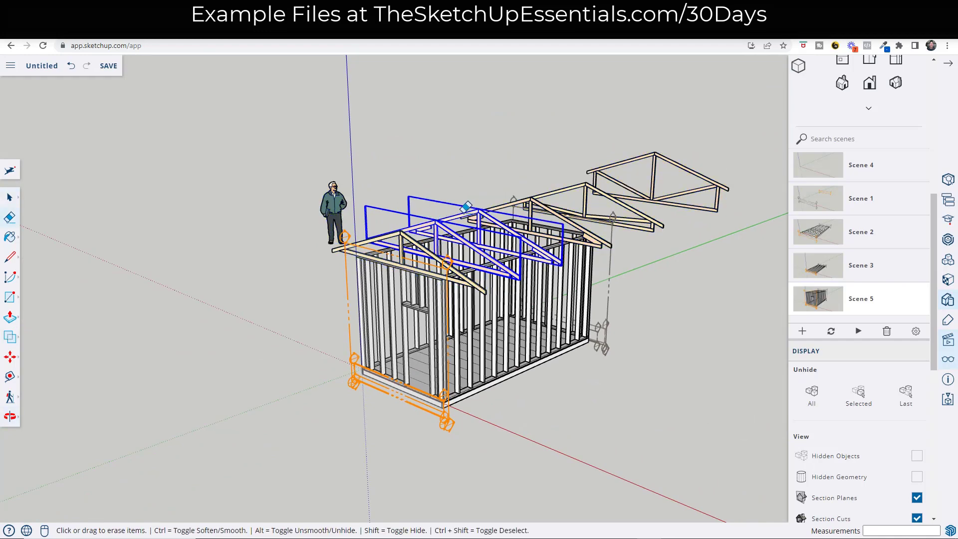
left_click_drag(517, 197, 598, 174)
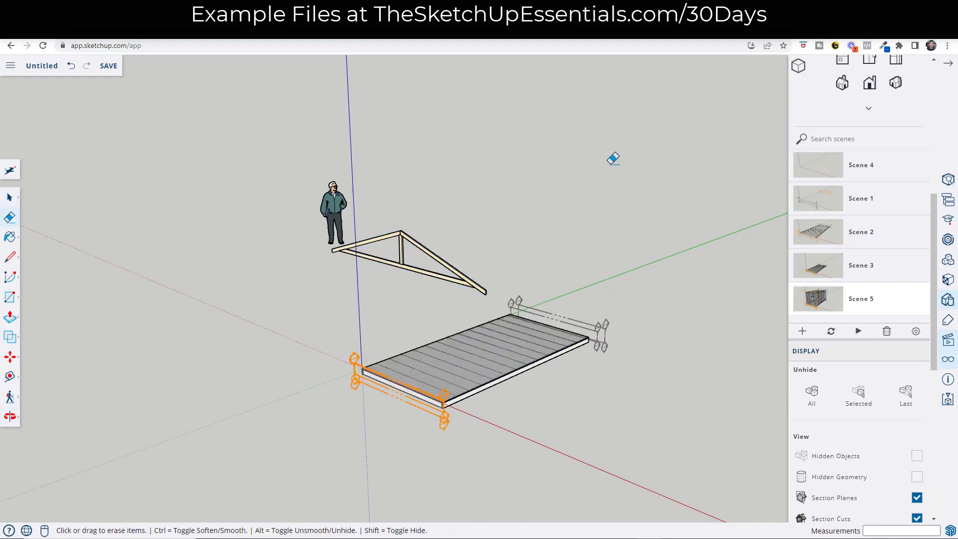
key("ctrl+z")
mouse_move(438, 220)
left_mouse_down()
mouse_move(596, 161)
mouse_move(611, 175)
left_mouse_up()
scroll(210, 206, "up", 5)
mouse_move(612, 175)
middle_mouse_down()
mouse_move(210, 206)
mouse_move(466, 272)
middle_mouse_up()
key("space")
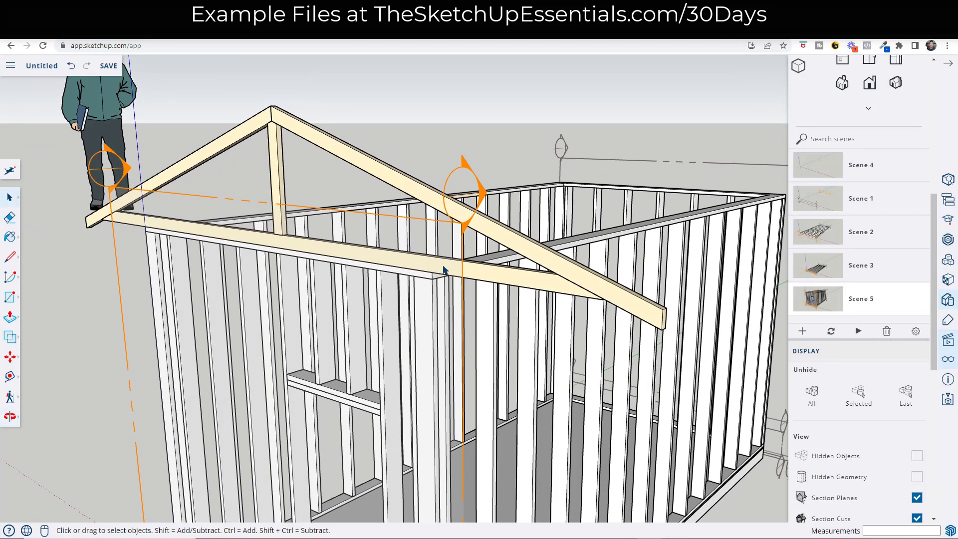
Scale the front roof truss about its center along the red axis by a factor of 0.73.
scroll(444, 272, "down", 3)
left_click(507, 278)
key("s")
scroll(564, 232, "up", 5)
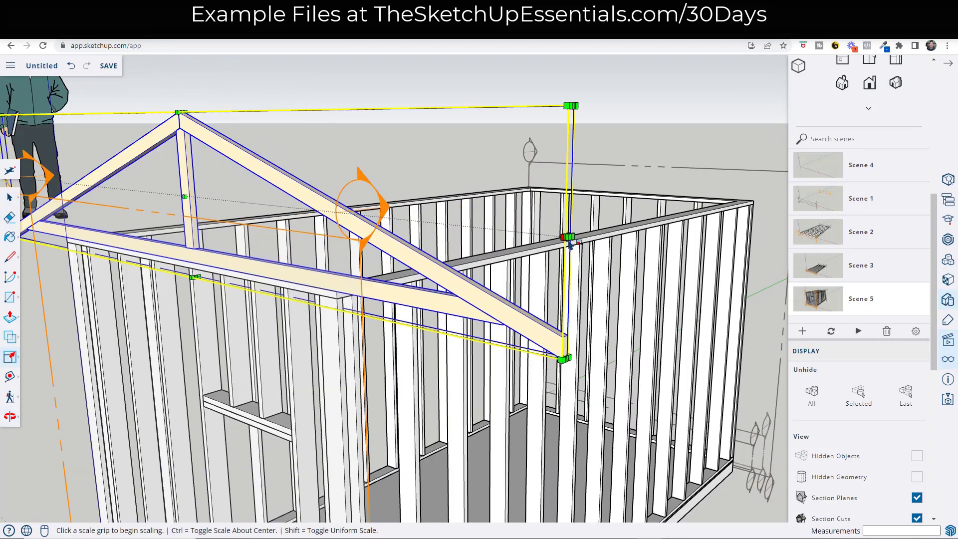
left_click(564, 231)
scroll(564, 231, "down", 5)
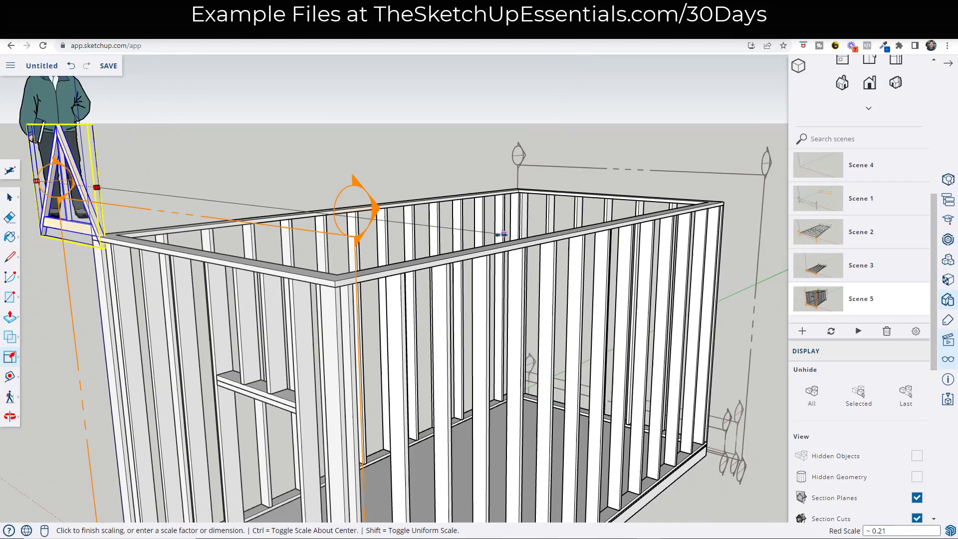
key("ctrl")
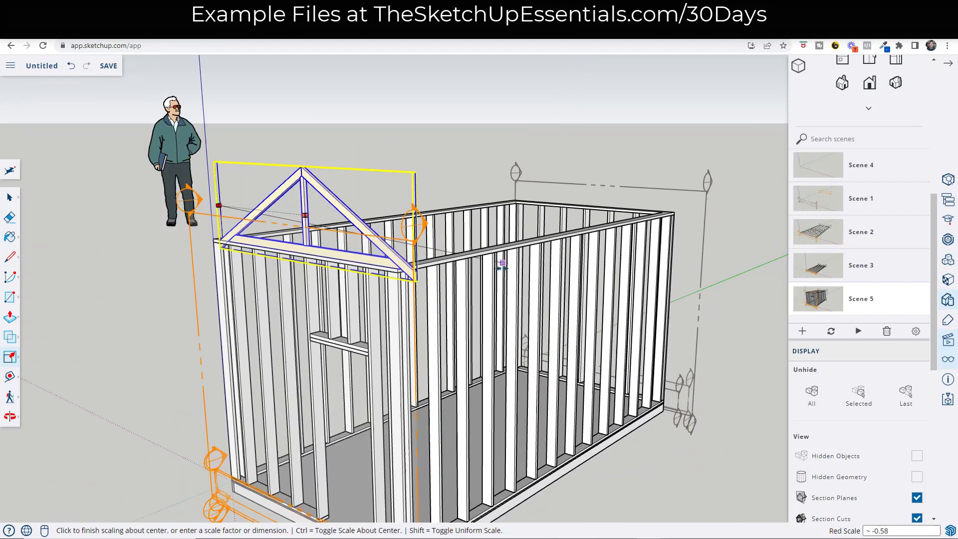
scroll(537, 428, "down", 2)
scroll(538, 428, "down", 2)
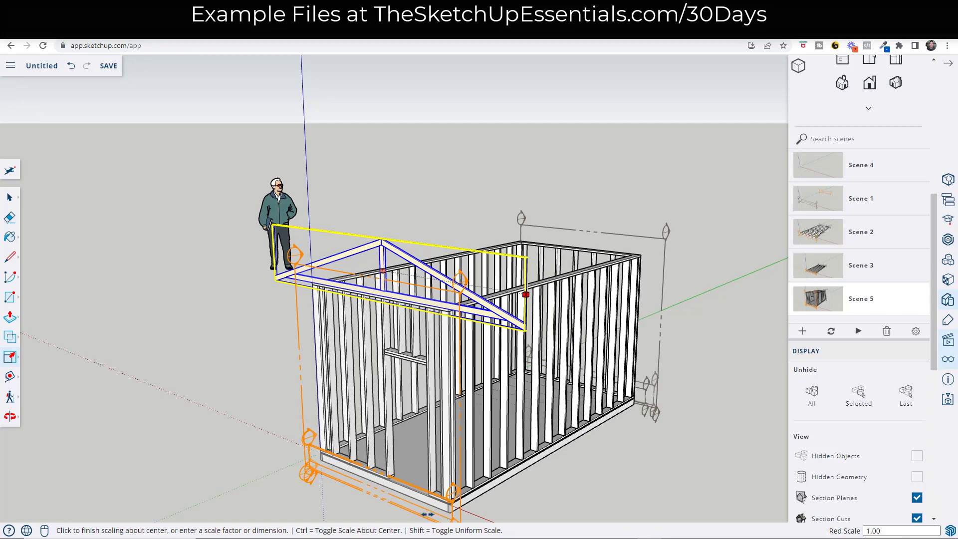
middle_click_drag(427, 514, 421, 408)
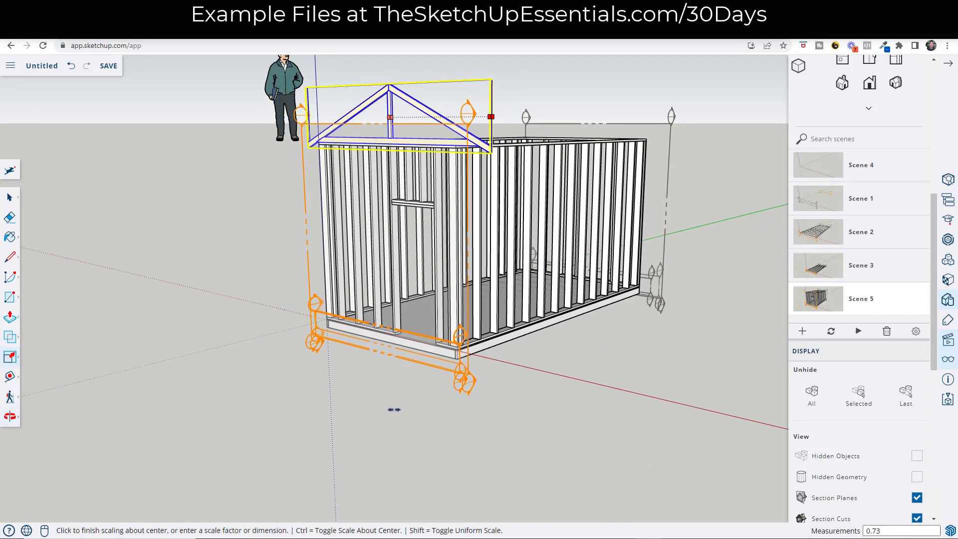
left_click(392, 408)
Move the truss by its center post to line up with the midpoint of the deck's front edge.
middle_click_drag(257, 324, 315, 382)
scroll(316, 381, "up", 5)
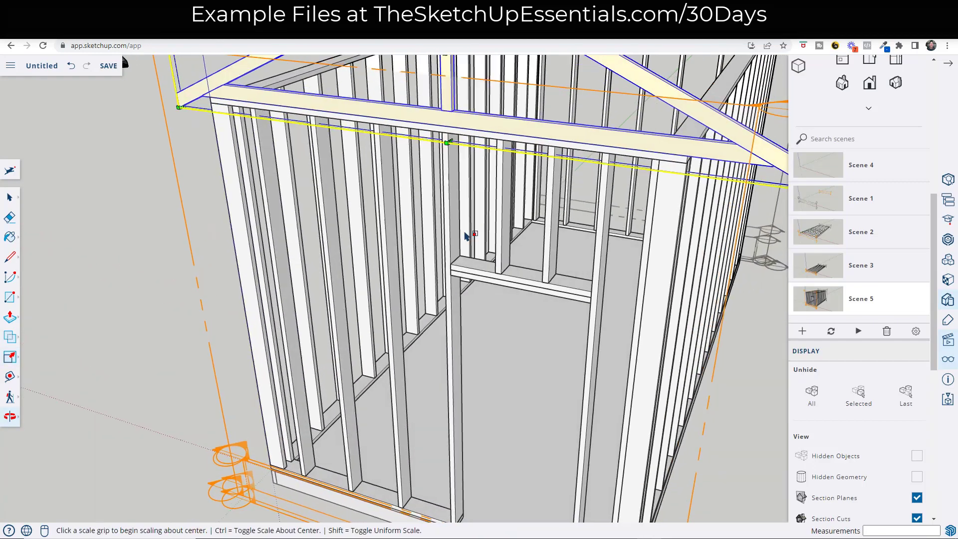
scroll(466, 240, "down", 5)
mouse_move(466, 239)
middle_mouse_down()
mouse_move(421, 196)
mouse_move(449, 150)
middle_mouse_up()
scroll(476, 114, "up", 4)
scroll(475, 114, "up", 3)
key("space")
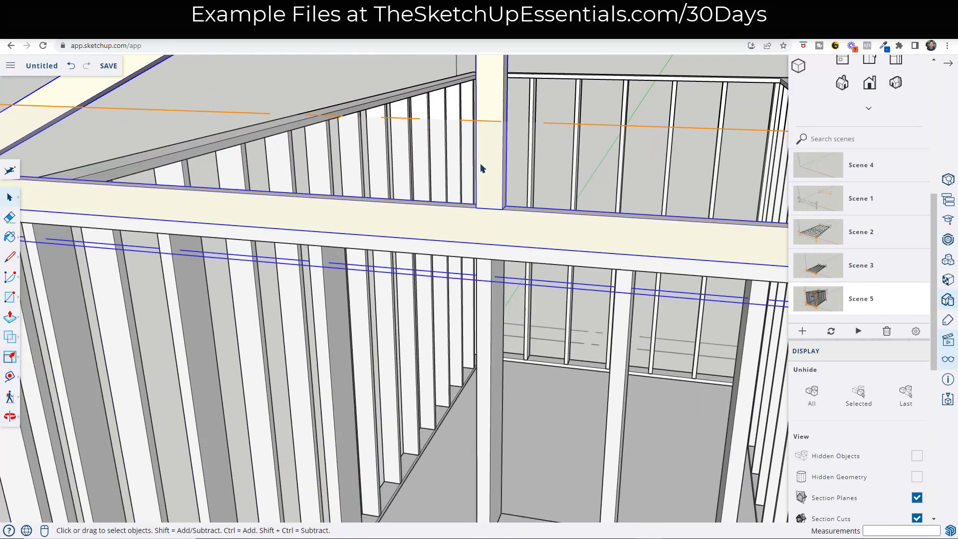
key("m")
left_click(488, 211)
scroll(473, 210, "down", 5)
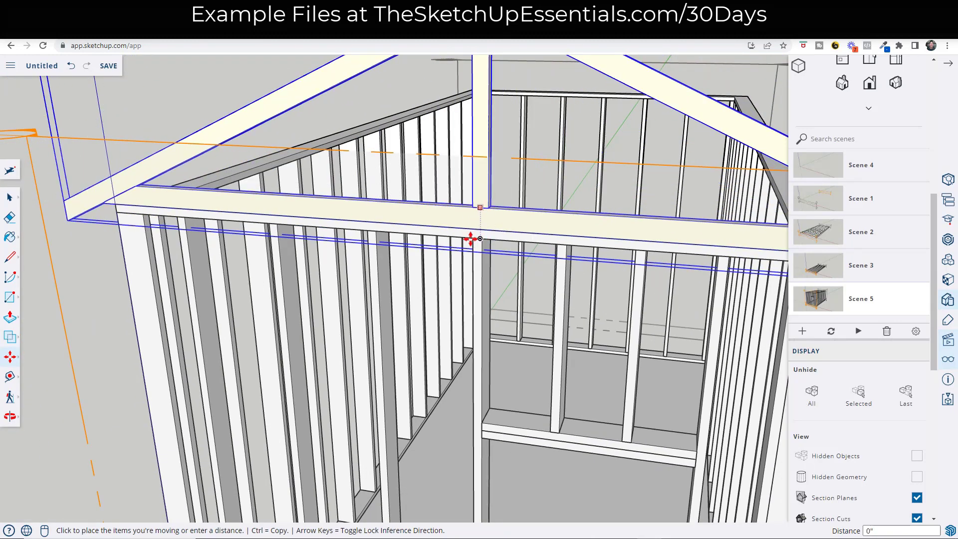
scroll(428, 237, "down", 6)
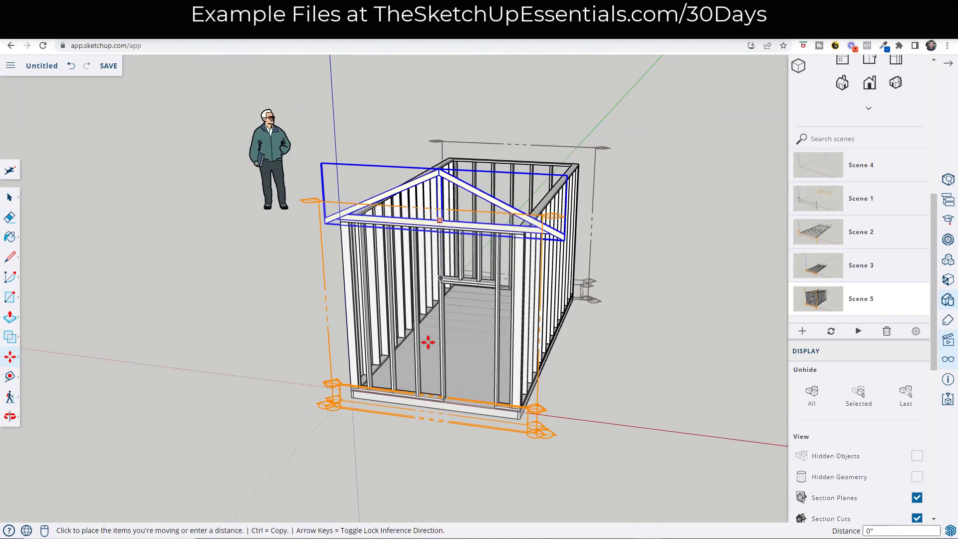
scroll(432, 379, "up", 5)
left_click(436, 418)
scroll(439, 407, "down", 5)
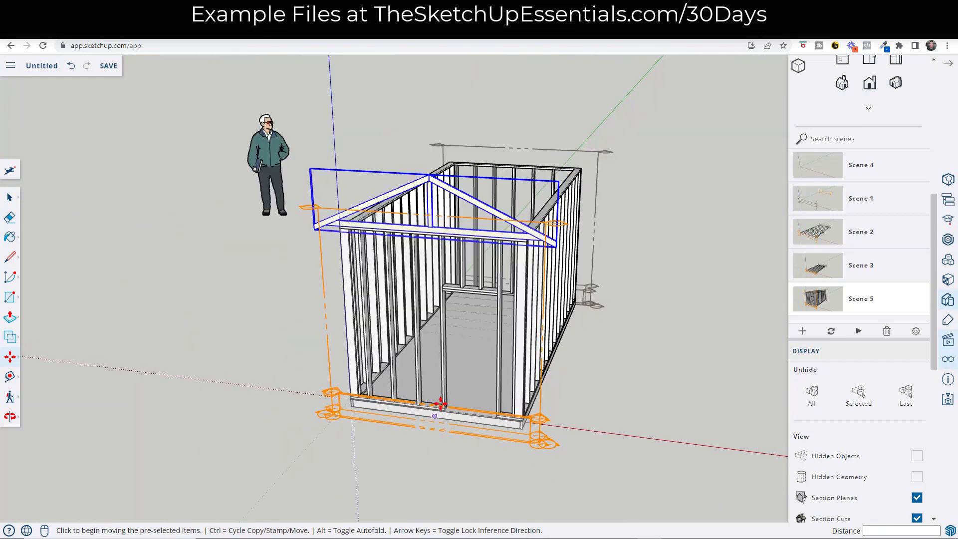
Copy the front truss along the length of the side wall as an array of 9 copies.
middle_click_drag(441, 404, 325, 222)
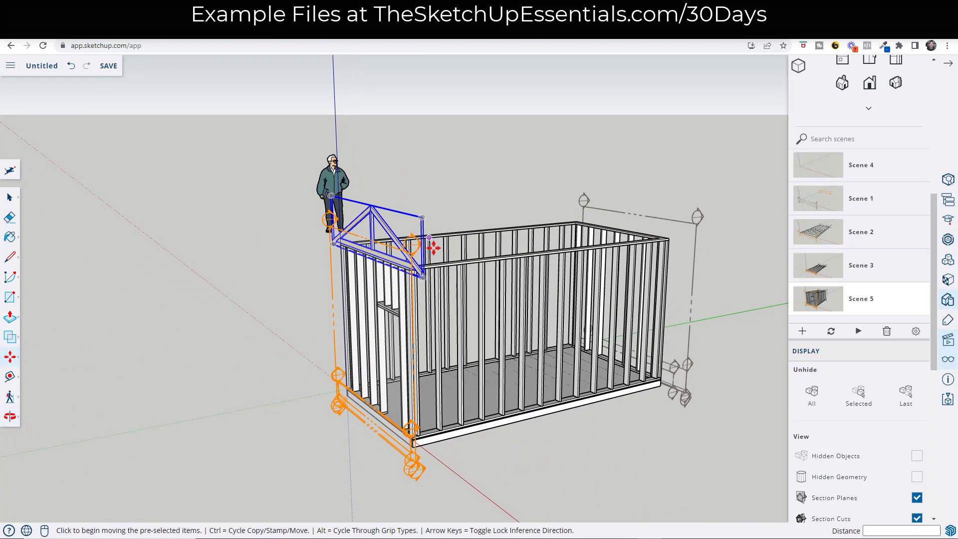
scroll(419, 282, "up", 4)
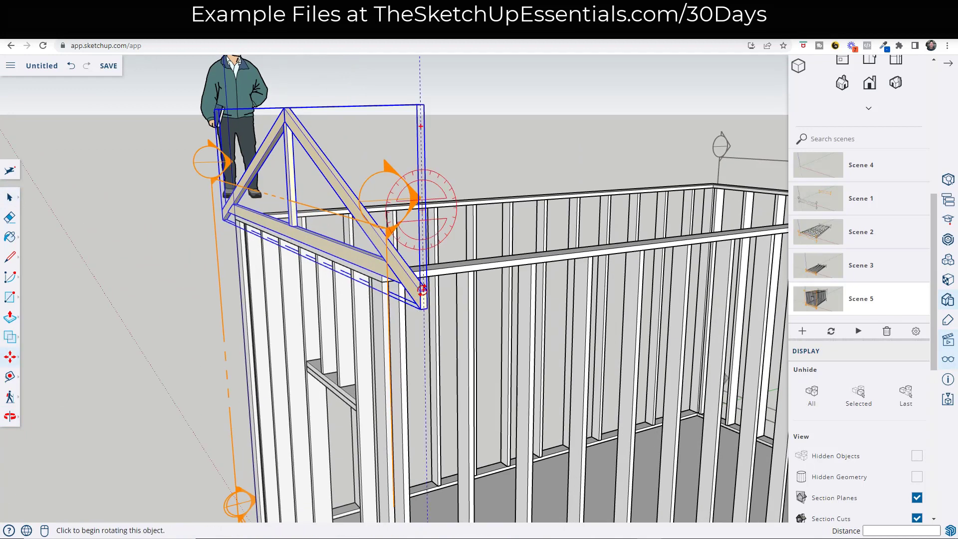
key("ctrl")
left_click(421, 289)
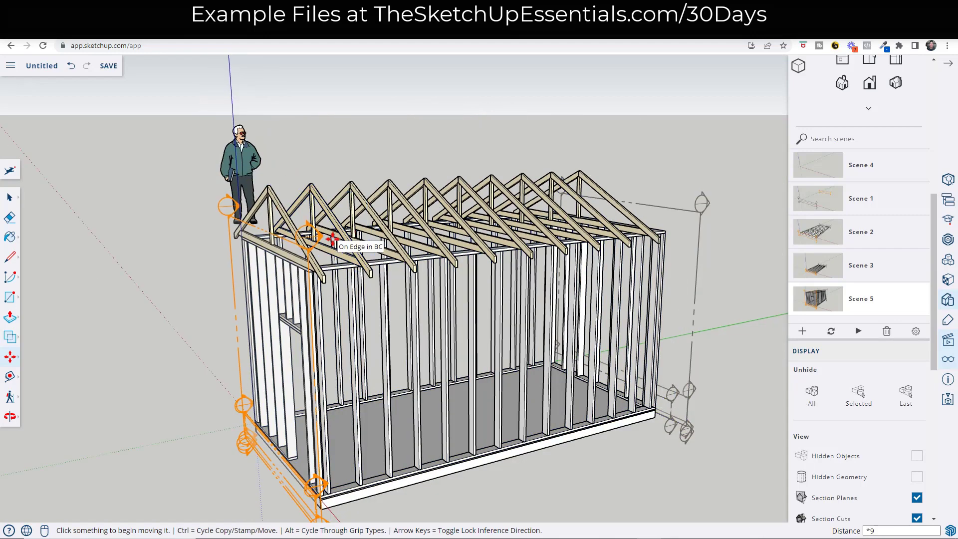
scroll(652, 274, "up", 5)
middle_click_drag(651, 274, 689, 320)
scroll(541, 279, "down", 6)
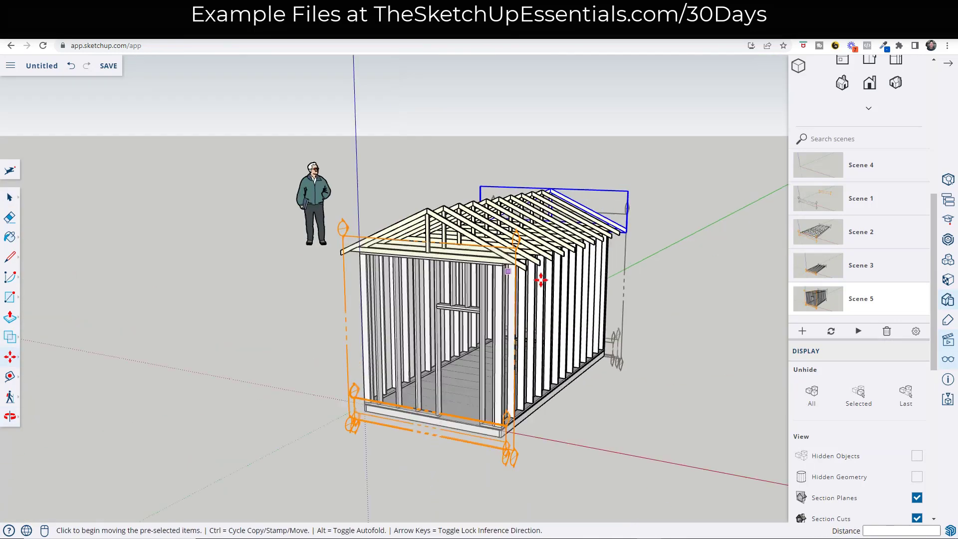
Select all the roof trusses and make them one group.
scroll(540, 279, "up", 4)
key("space")
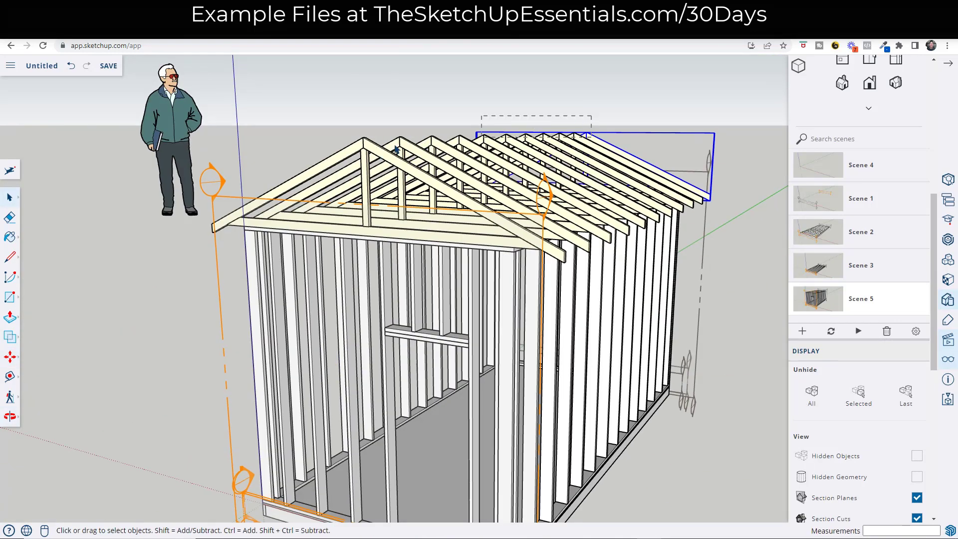
left_click_drag(324, 152, 325, 152)
right_click(409, 168)
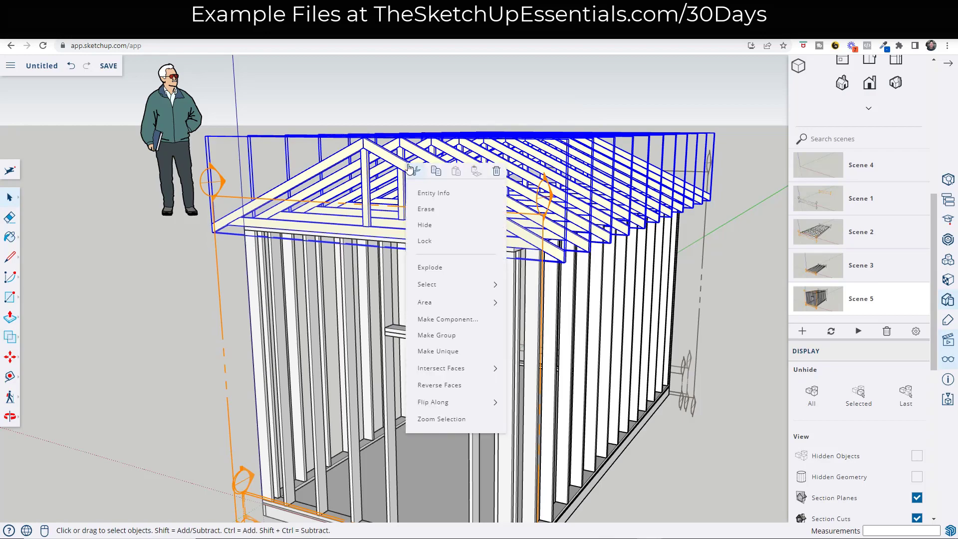
left_click(447, 335)
scroll(443, 294, "down", 3)
scroll(443, 294, "up", 2)
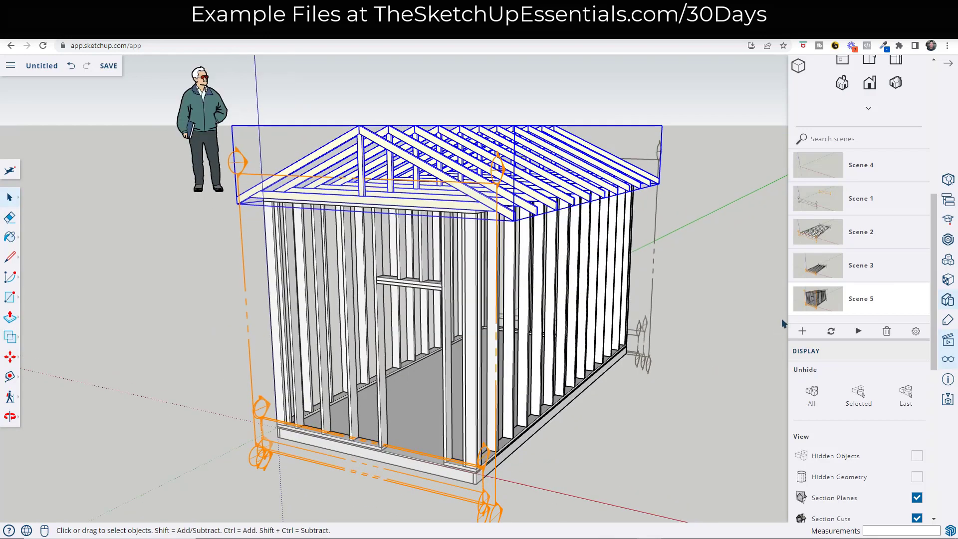
Restore the Scene 5 view and place a section plane on the front face inside the roof truss group.
left_click(819, 299)
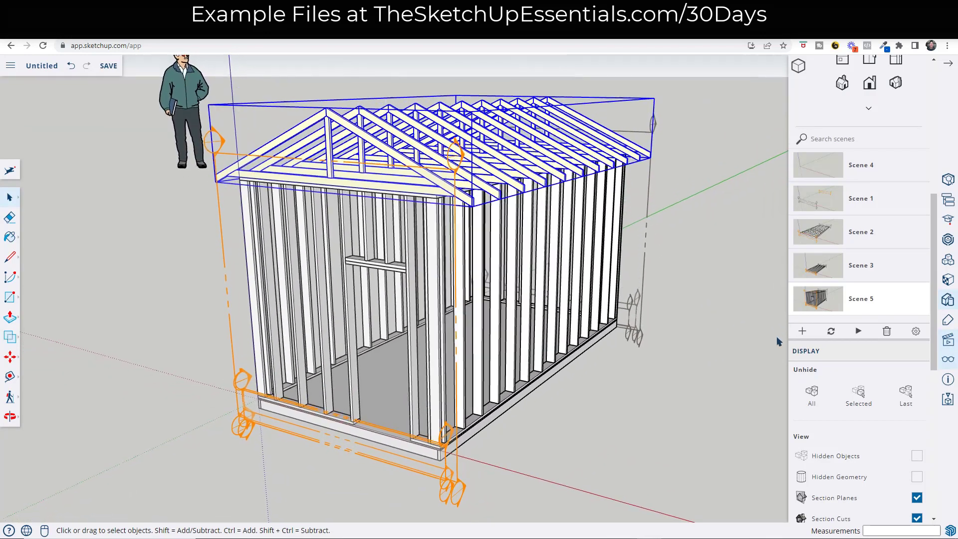
left_click(181, 92)
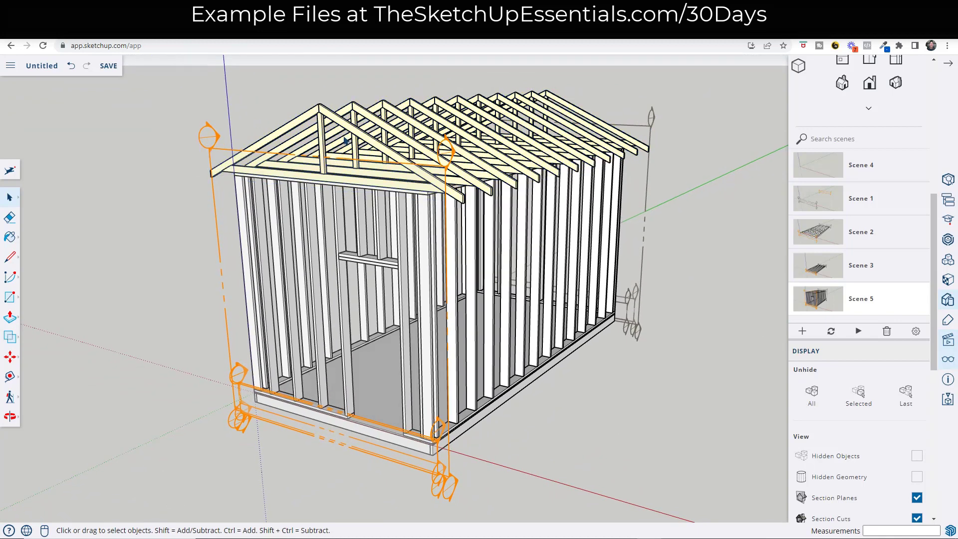
left_click(366, 141)
double_click(367, 141)
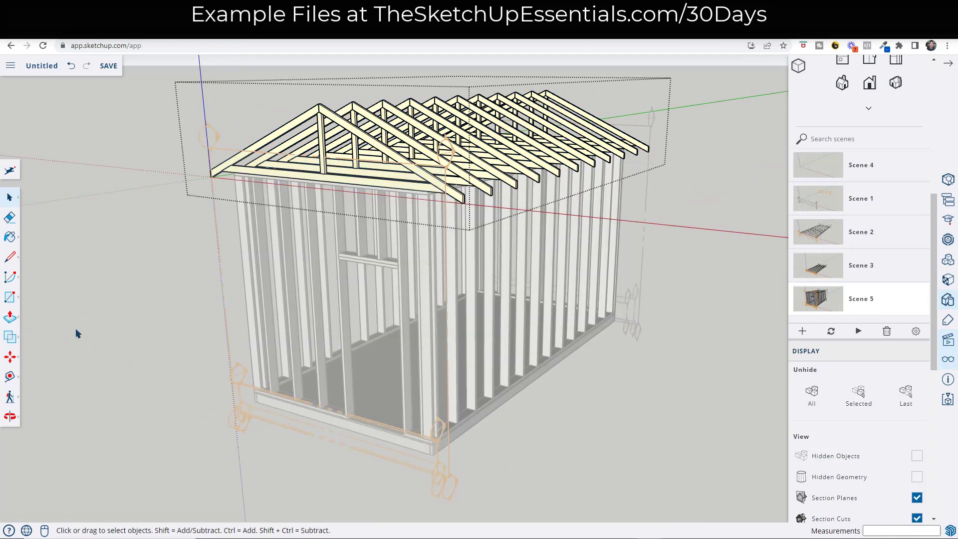
left_click(10, 398)
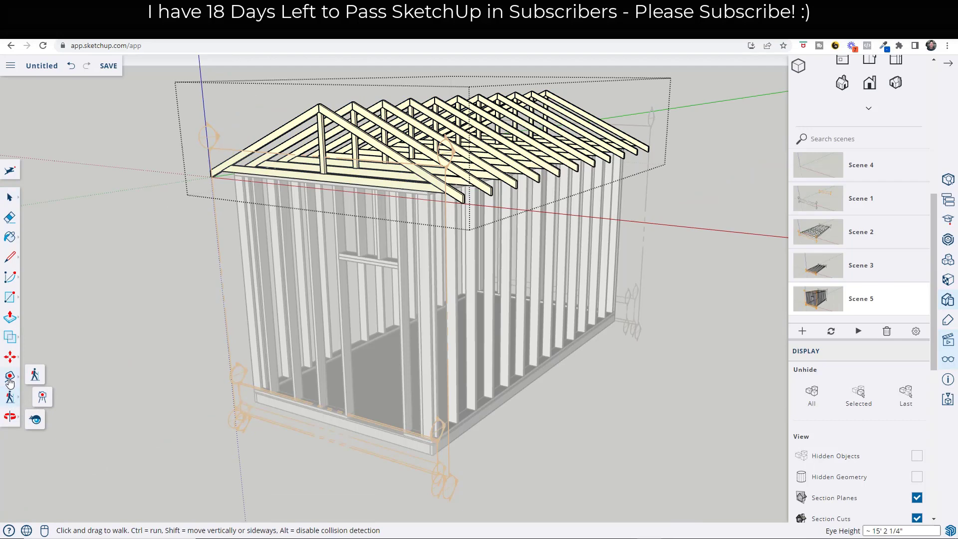
left_click(10, 380)
left_click(65, 382)
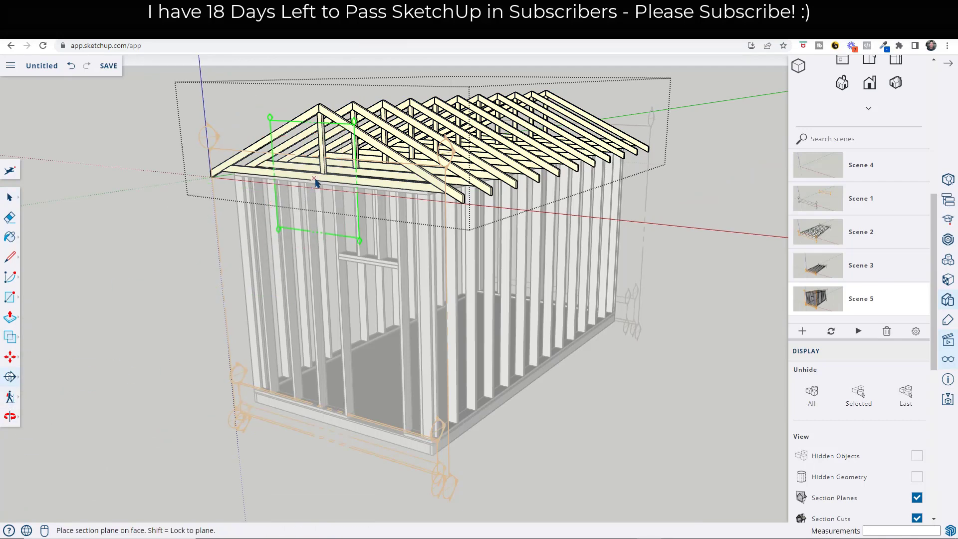
left_click(319, 182)
key("space")
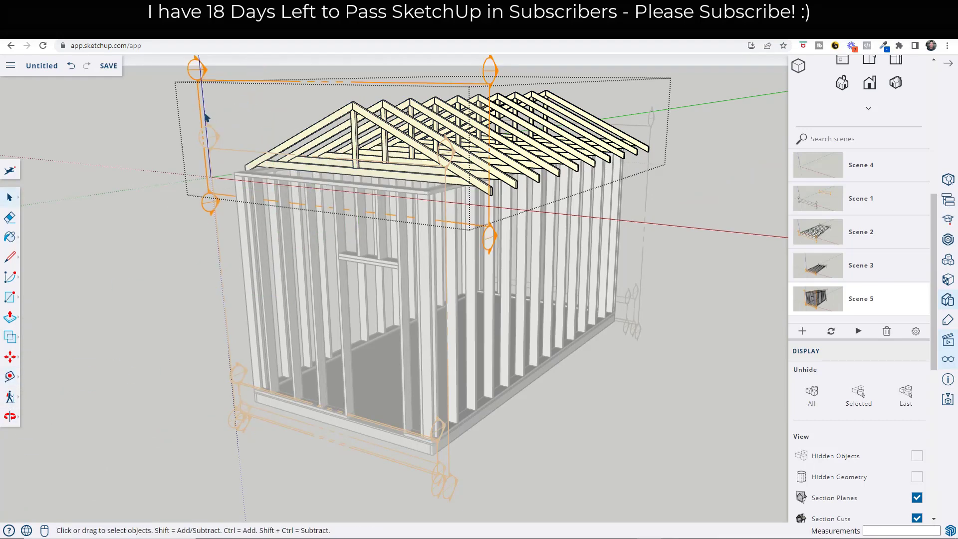
Copy the front section plane to the back end of the roof truss group and make the copy the active cut.
key("m")
left_click(202, 113)
left_click(668, 163)
key("space")
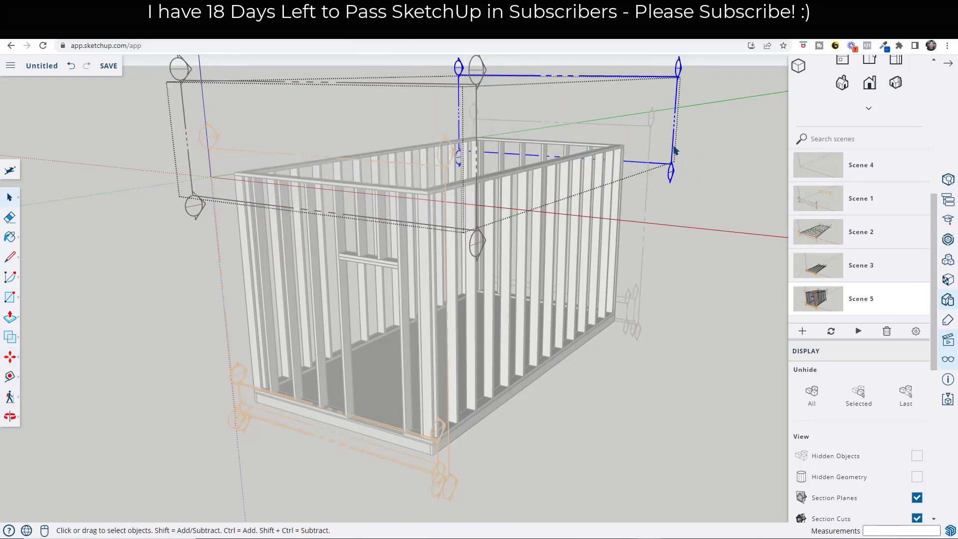
right_click(674, 149)
left_click(709, 279)
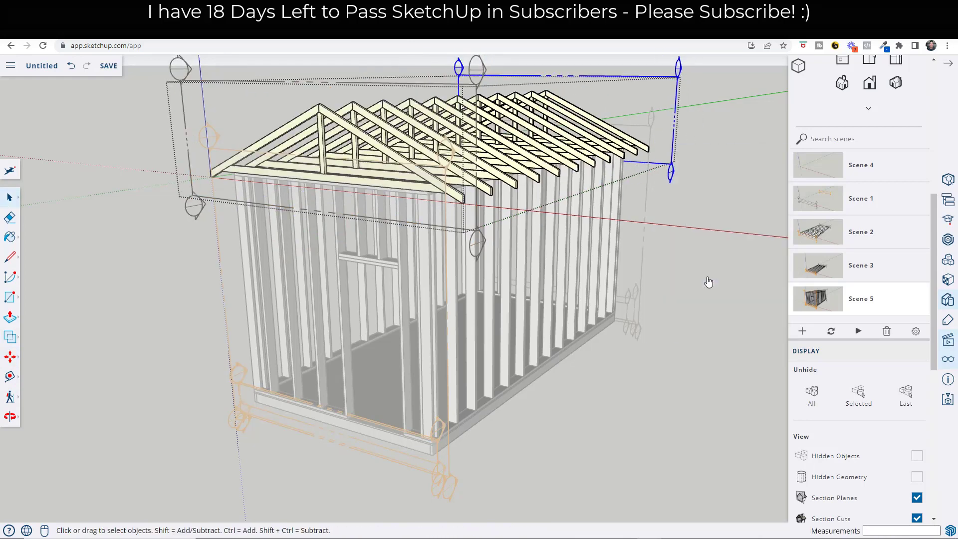
right_click(676, 141)
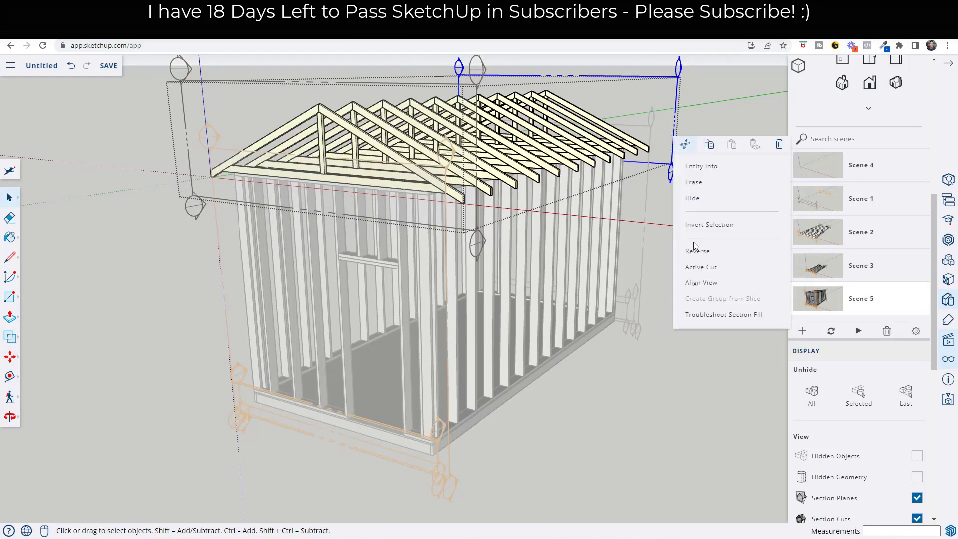
left_click(703, 268)
Hide the roof truss group and update Scene 5 with all properties.
right_click(672, 144)
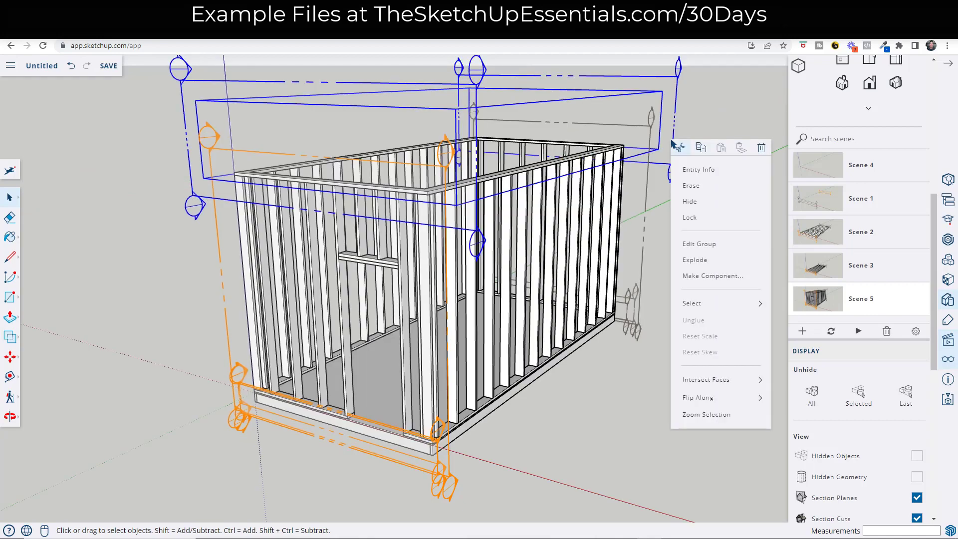
left_click(691, 201)
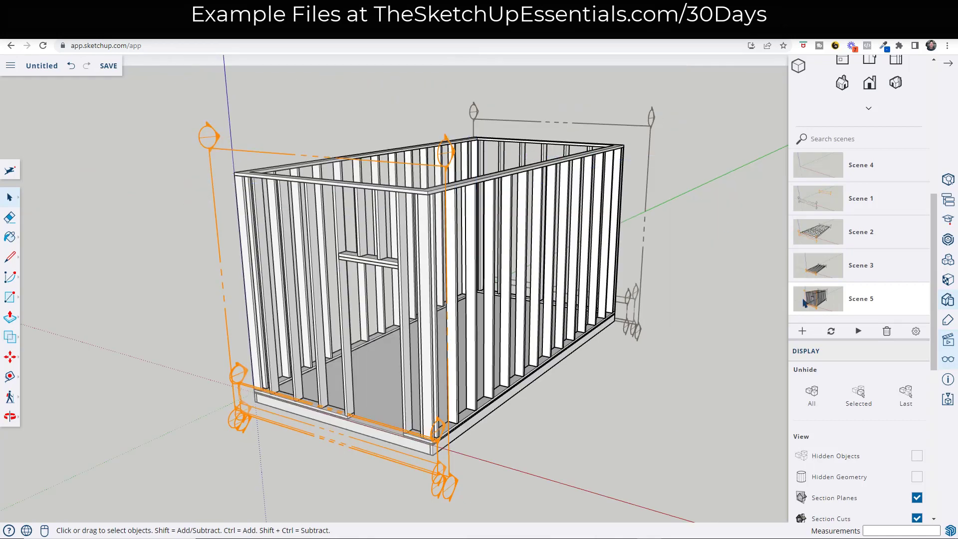
left_click(831, 332)
left_click(537, 389)
Add Scene 6 with the roof truss group unhidden and its front section plane set as the active cut.
left_click(807, 329)
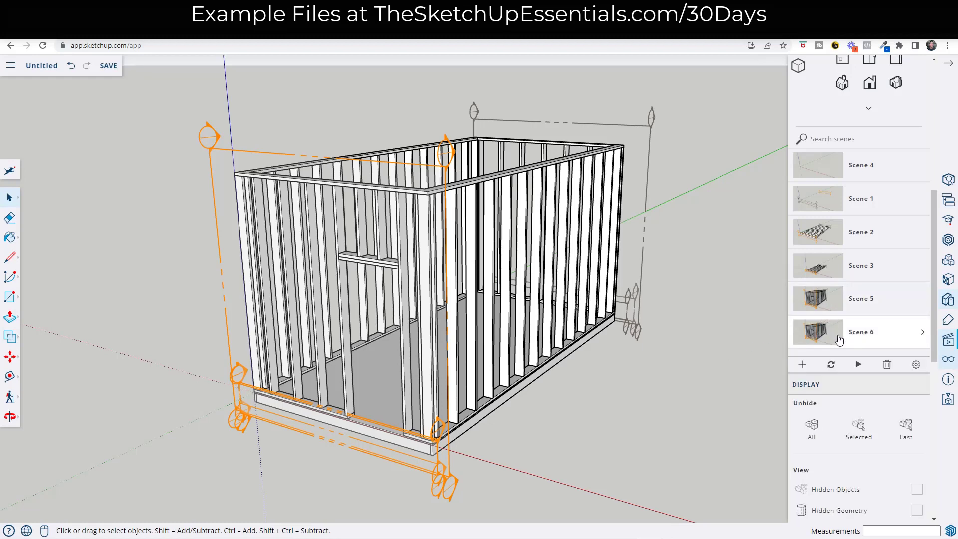
left_click(906, 427)
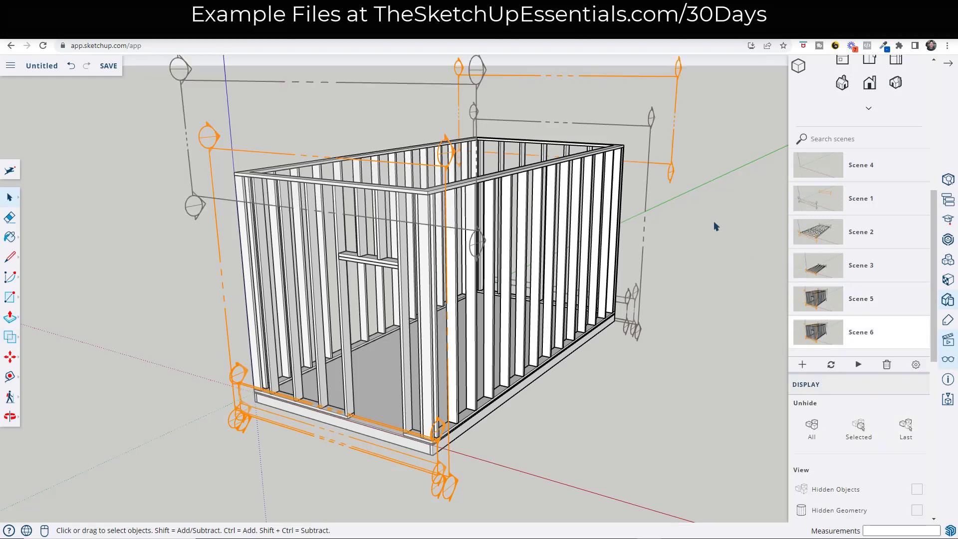
left_click(405, 89)
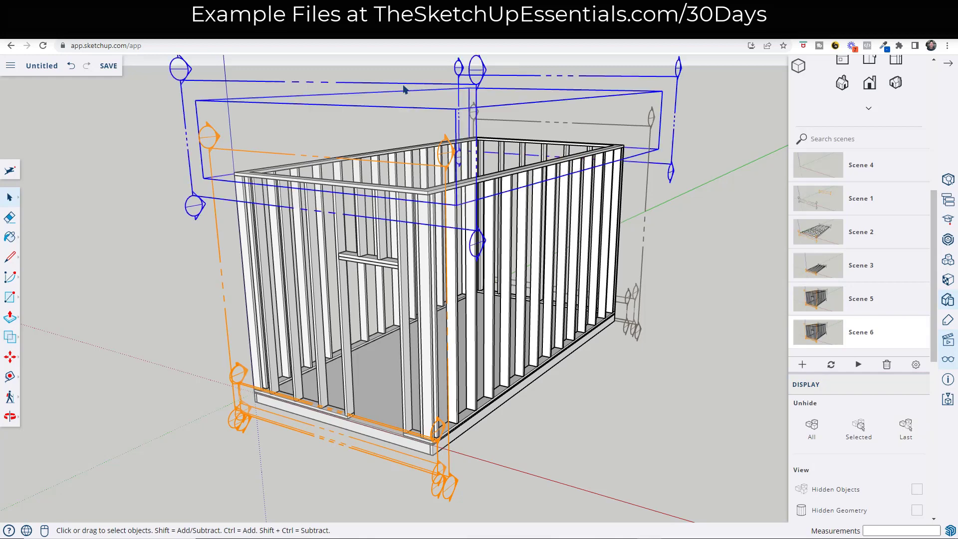
double_click(188, 84)
right_click(186, 86)
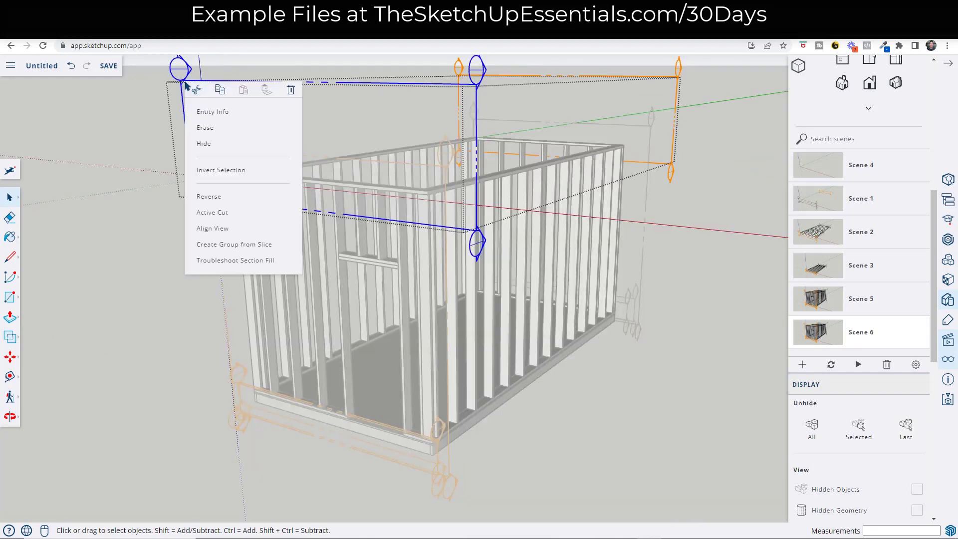
left_click(214, 213)
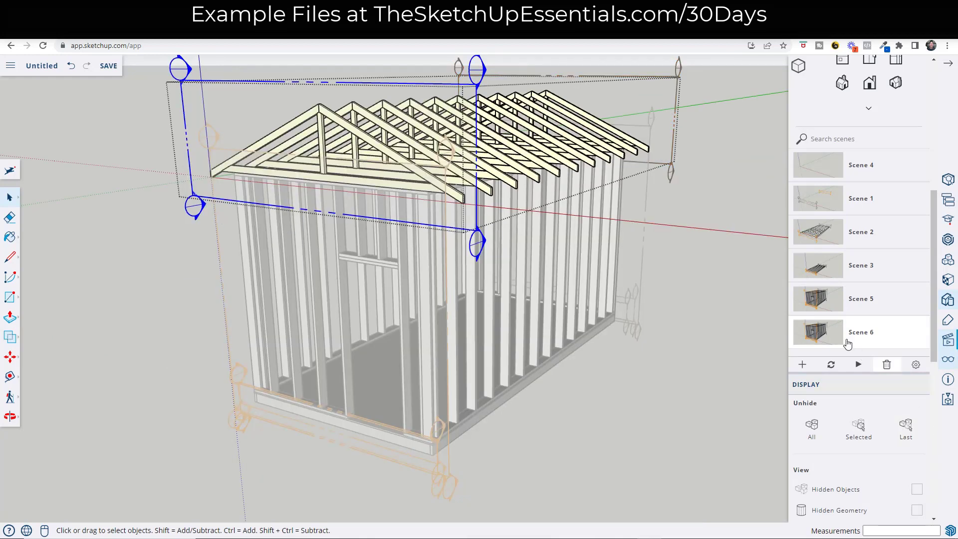
left_click(831, 363)
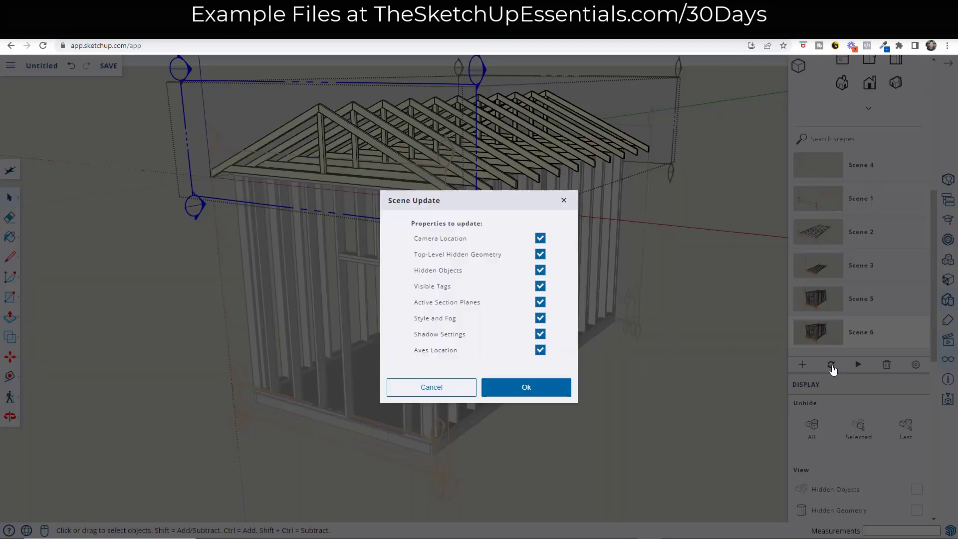
left_click(516, 388)
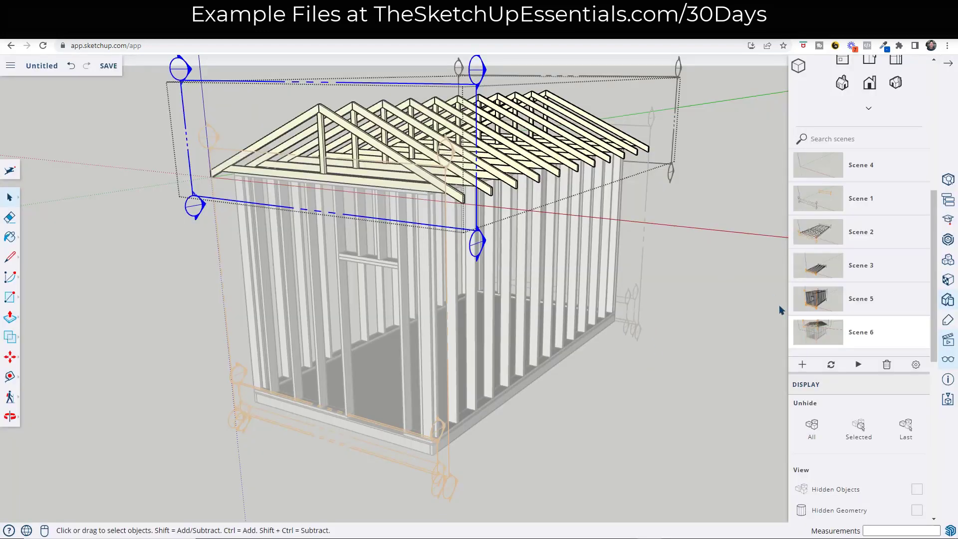
Edit the Architectural Design Style1 style so that section planes are not displayed.
left_click(817, 331)
left_click(947, 300)
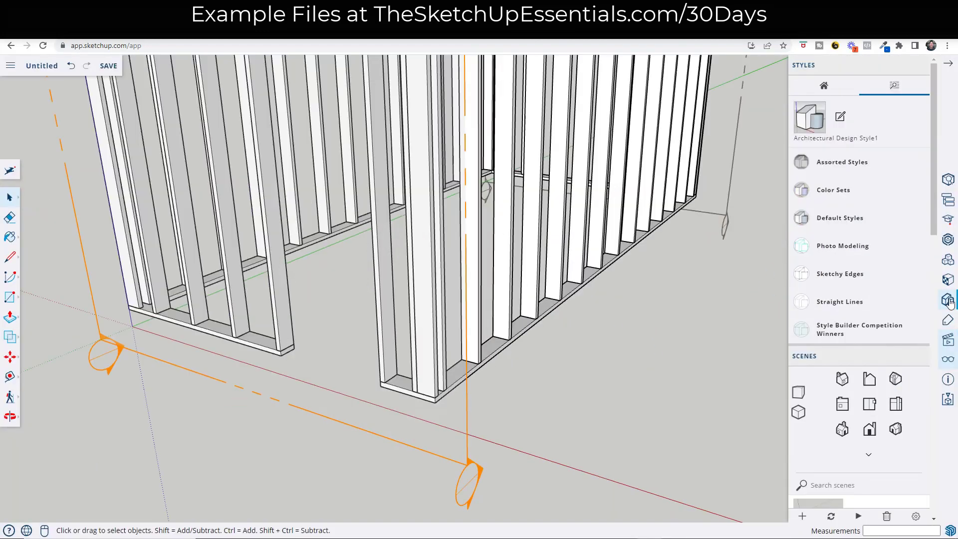
left_click(840, 120)
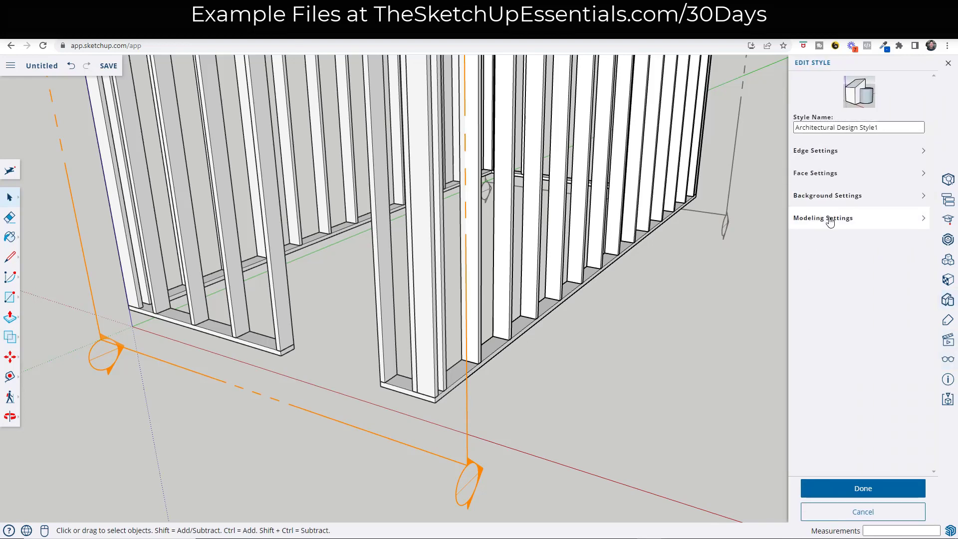
left_click(828, 219)
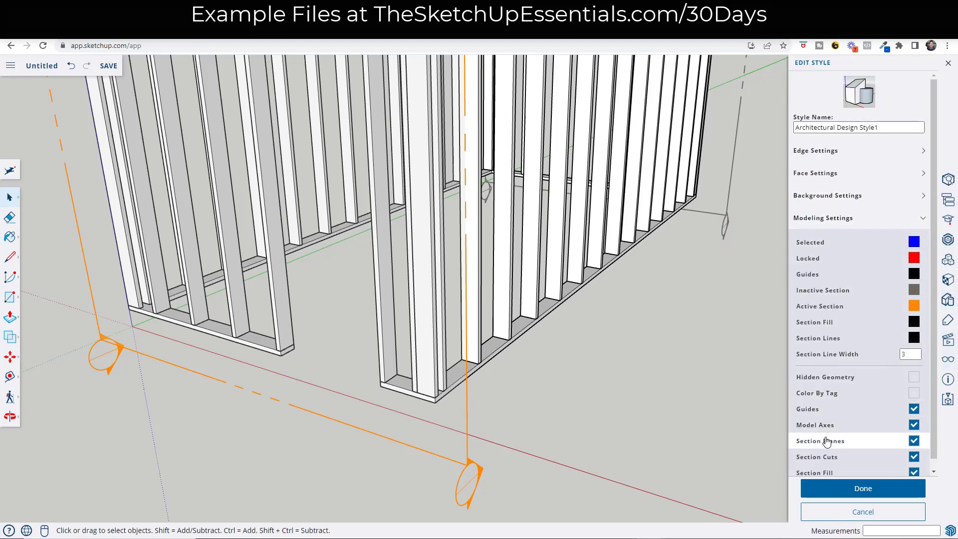
left_click(913, 441)
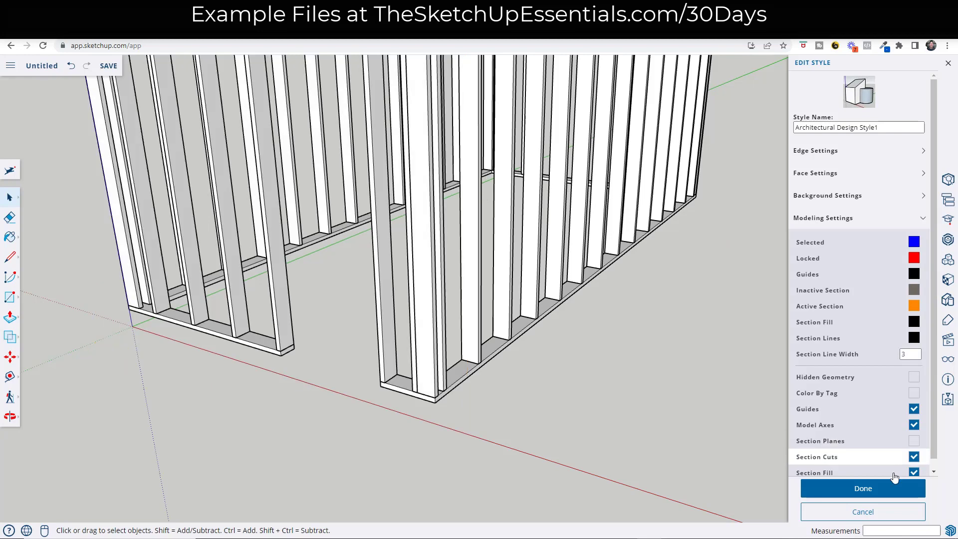
left_click(883, 492)
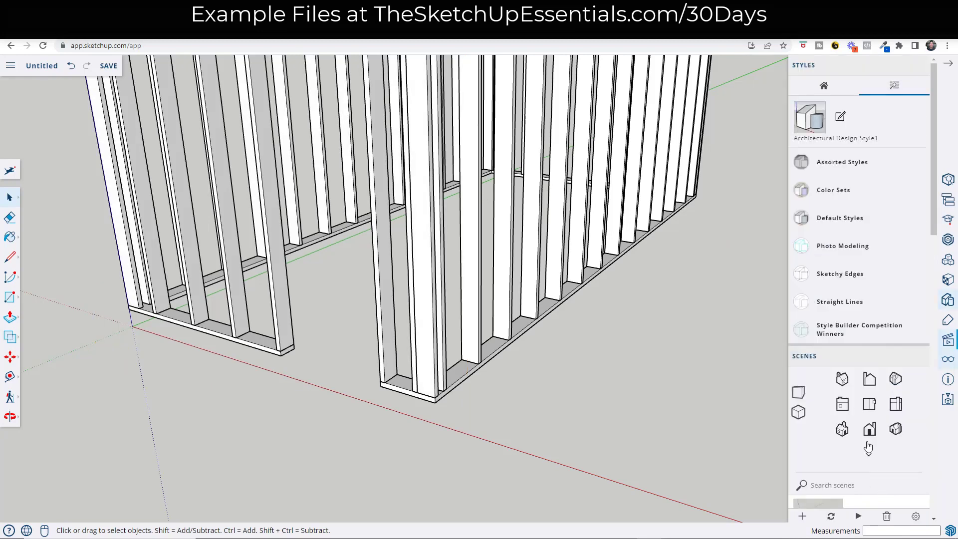
Play through Scenes 1, 2 and 3 to check which framing groups show in each scene.
scroll(878, 320, "down", 7)
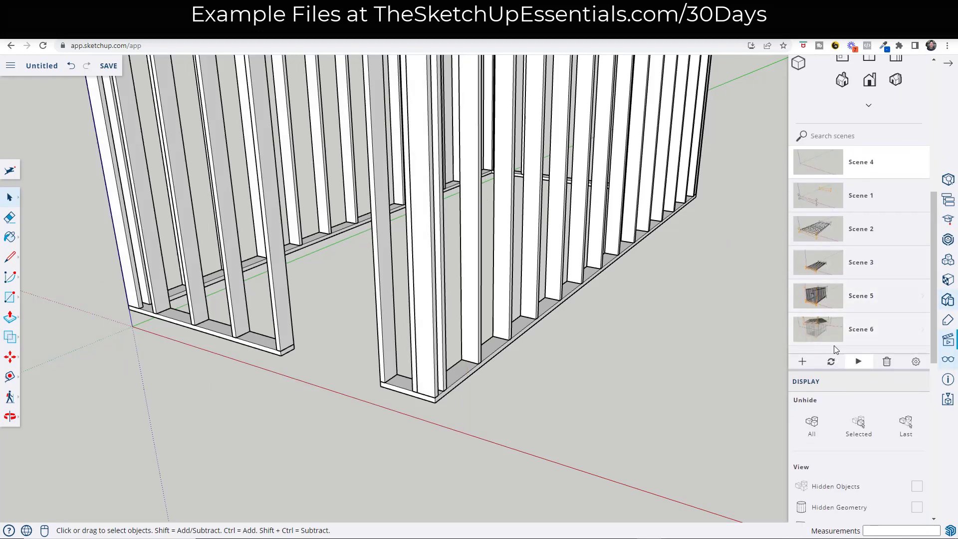
left_click(828, 192)
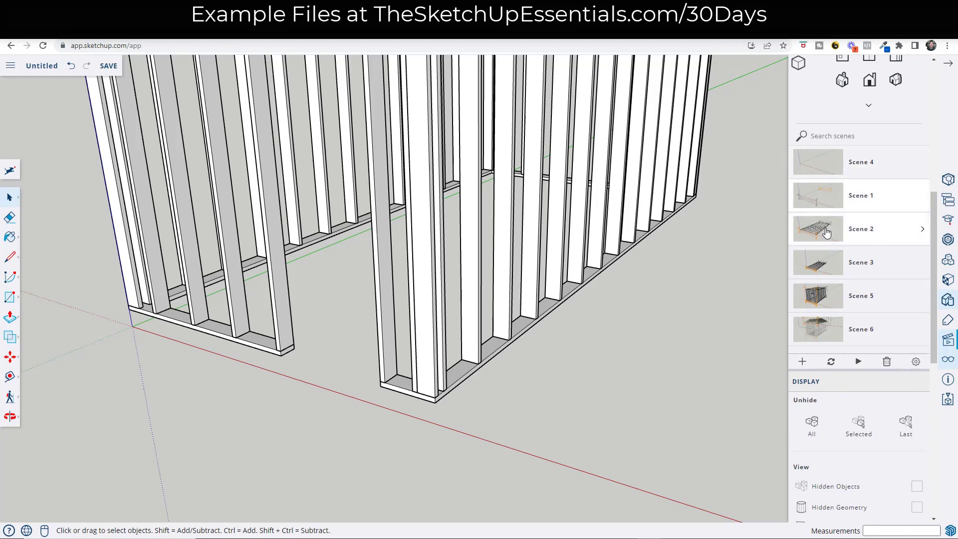
left_click(826, 230)
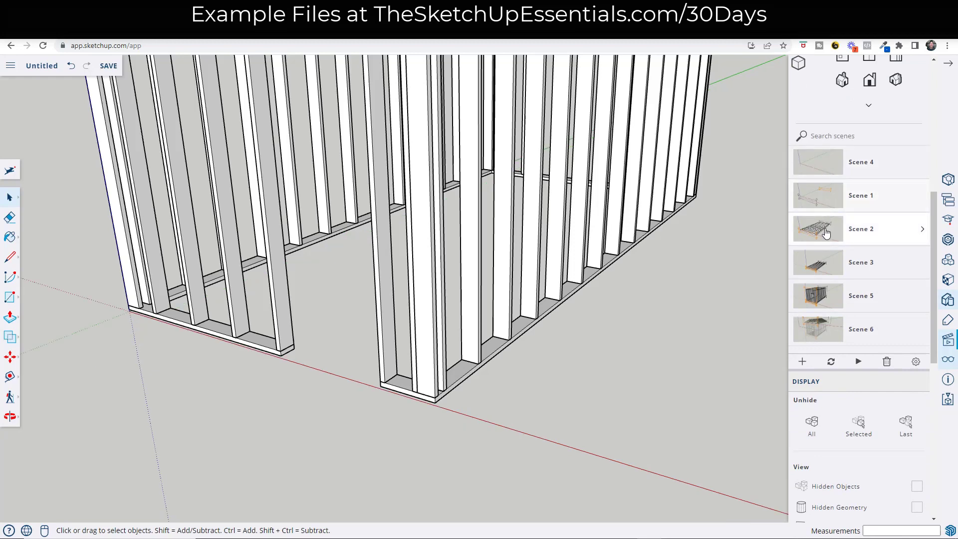
left_click(829, 270)
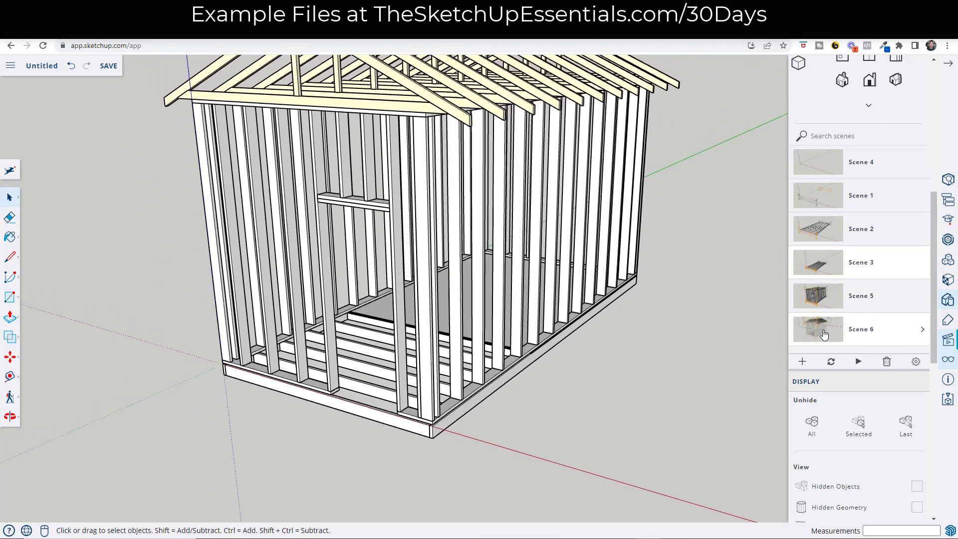
Restore Scene 4 and hide the roof truss group together with the wall framing group.
left_click(821, 165)
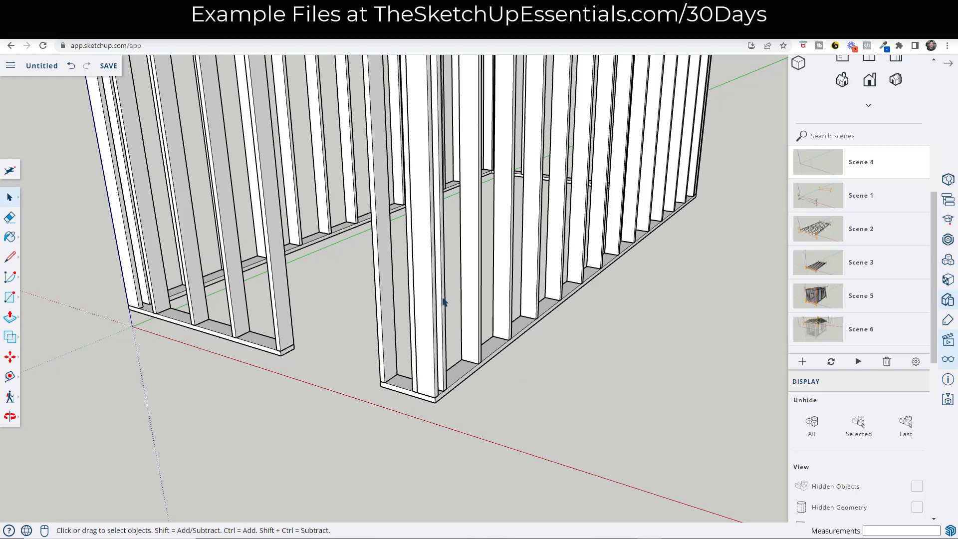
left_click(10, 399)
left_click(37, 422)
left_click_drag(313, 474, 326, 308)
key("space")
left_click(414, 150)
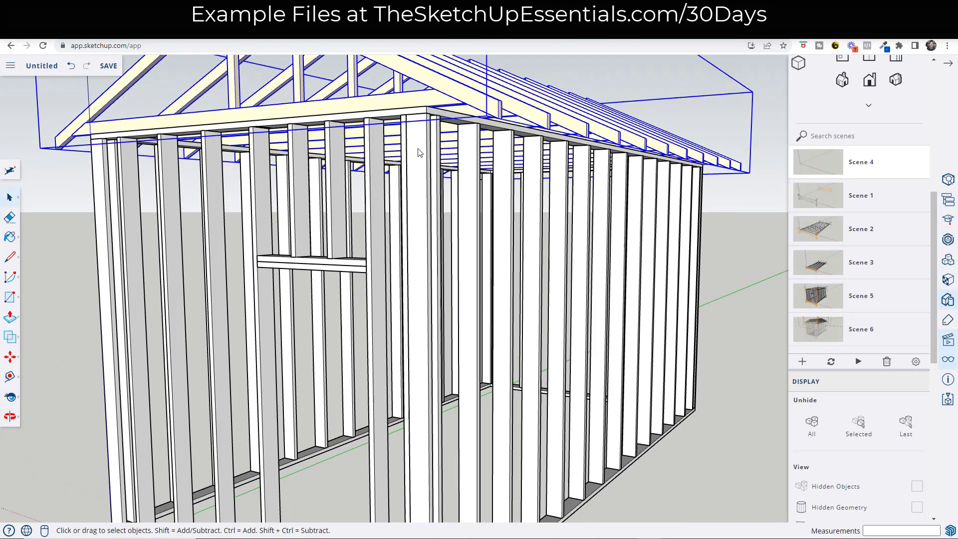
left_click(419, 150, "shift")
right_click(422, 152)
left_click(432, 211)
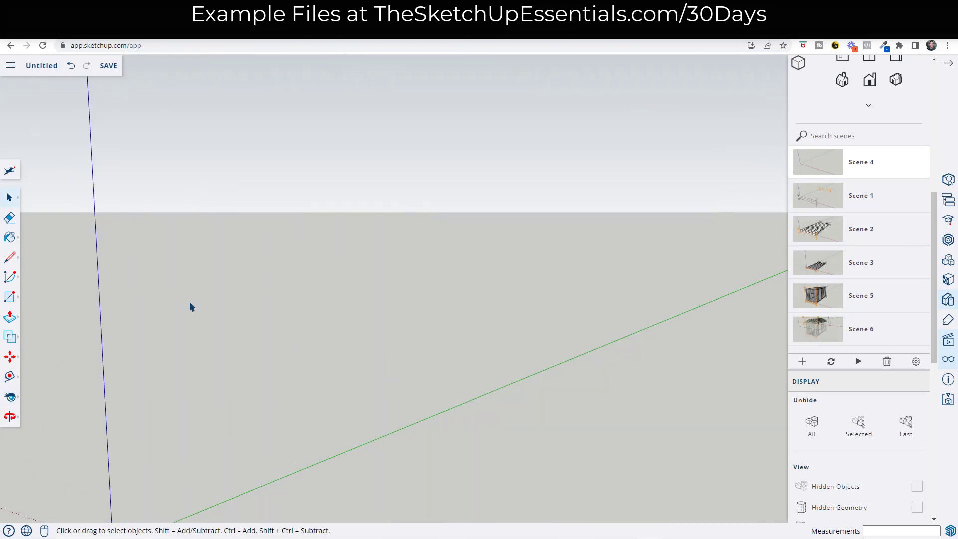
Tilt the camera back down toward the axes origin and update Scene 4 with all properties.
left_click(10, 398)
left_click_drag(417, 188, 452, 234)
left_click(831, 362)
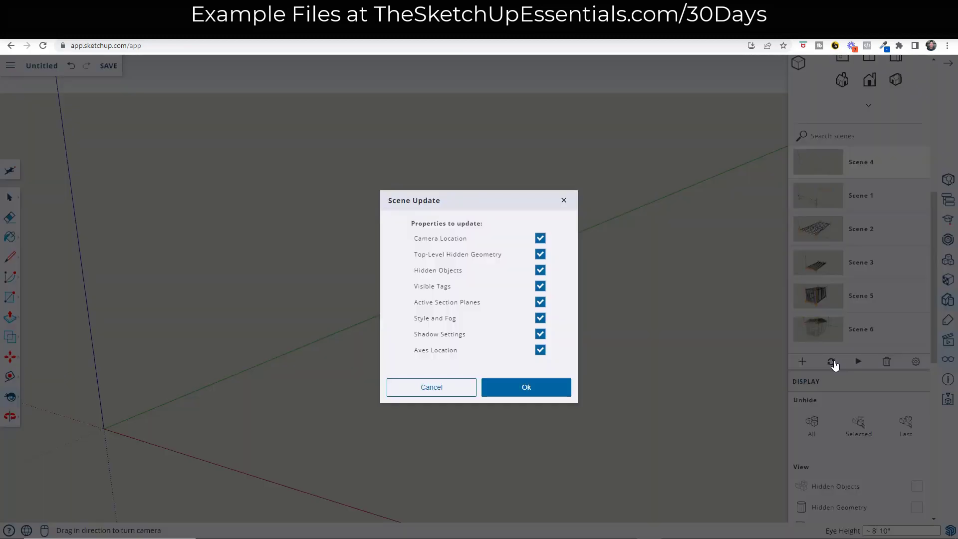
left_click(546, 390)
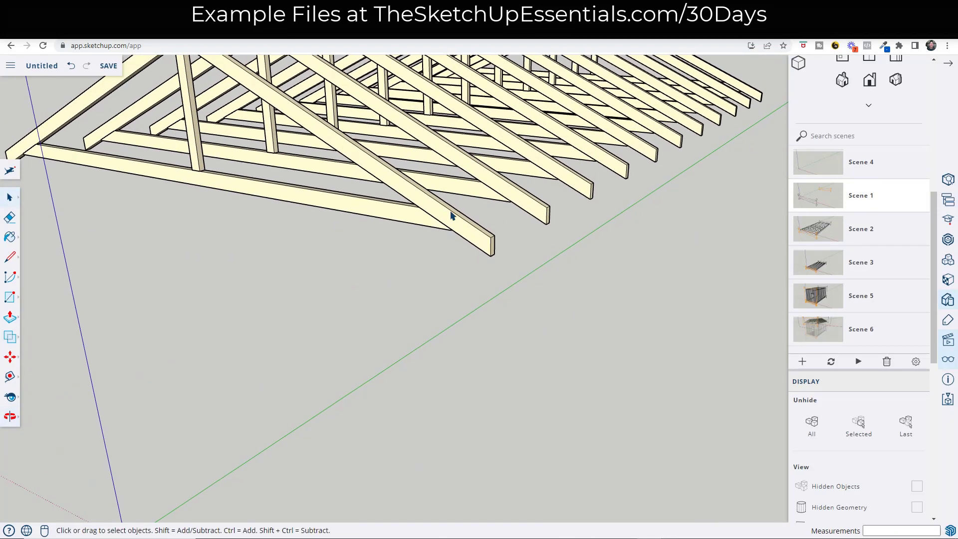
Hide the roof truss group in Scene 1 and update that scene with all properties.
right_click(449, 205)
left_click(471, 267)
middle_click_drag(509, 397, 485, 208)
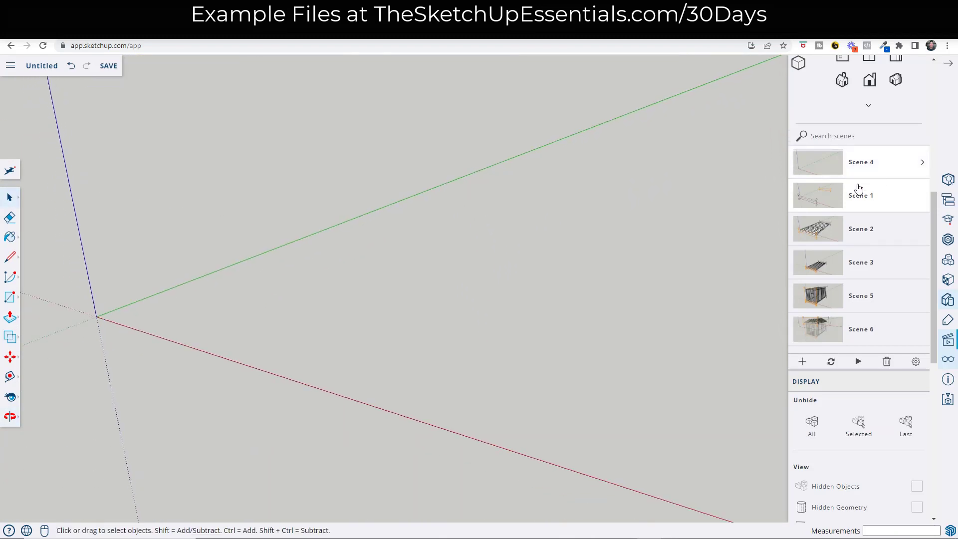
left_click(830, 367)
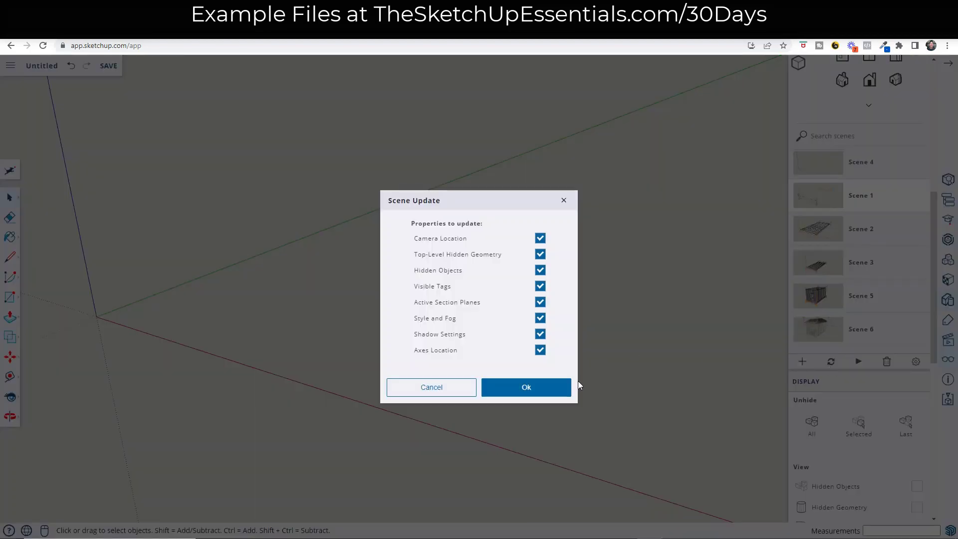
left_click(540, 390)
Restore Scene 3 and hide its roof truss and wall framing groups.
left_click(816, 268)
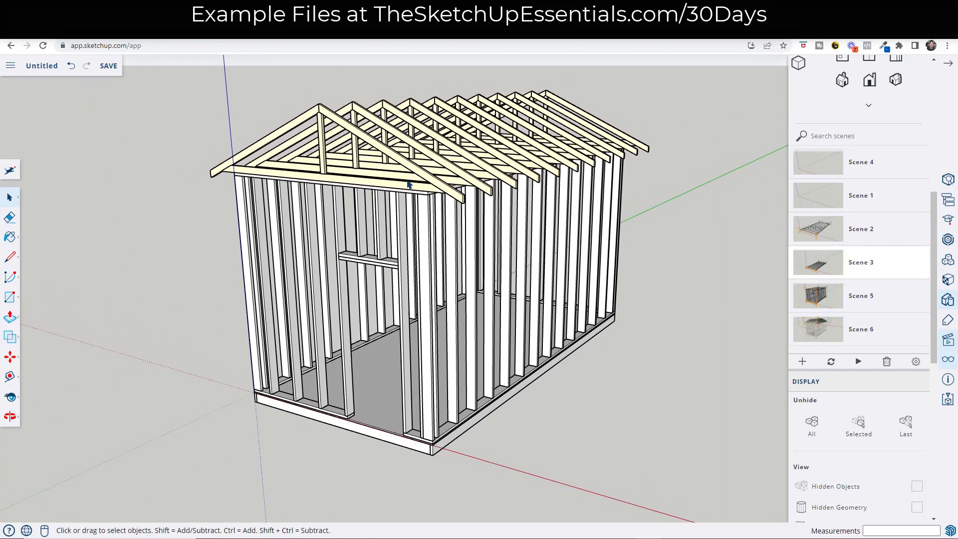
left_click(414, 176)
right_click(429, 221)
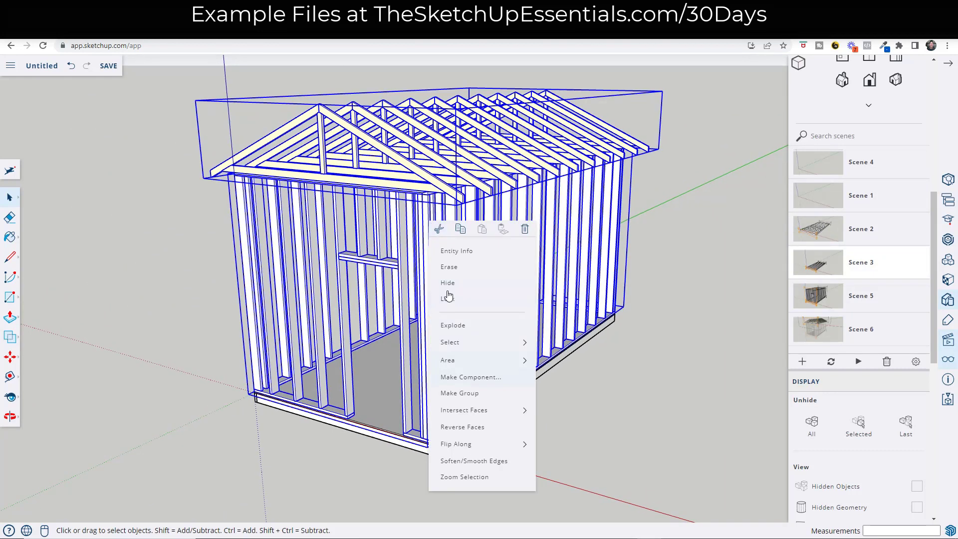
left_click(445, 295)
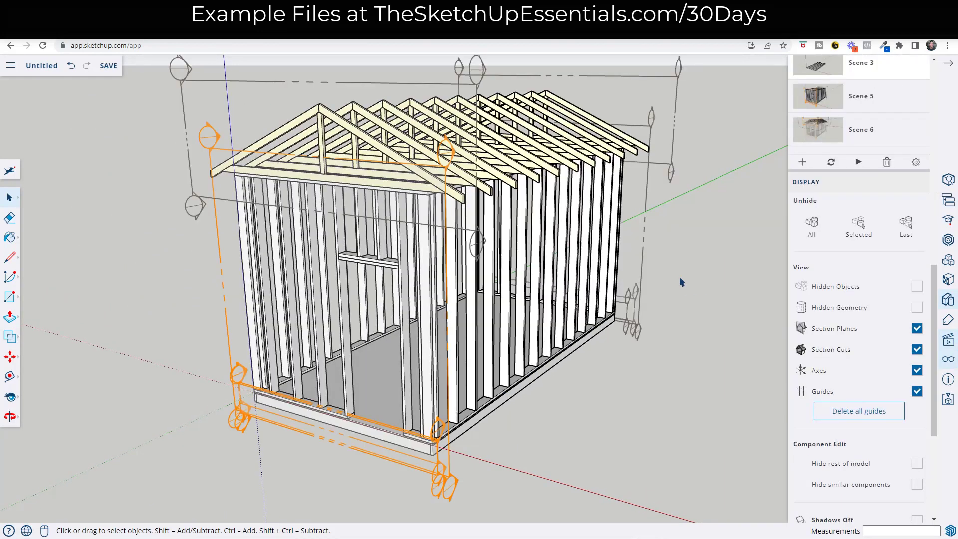
Make the back section plane inside the wall framing group the active cut.
left_click(619, 245)
double_click(604, 244)
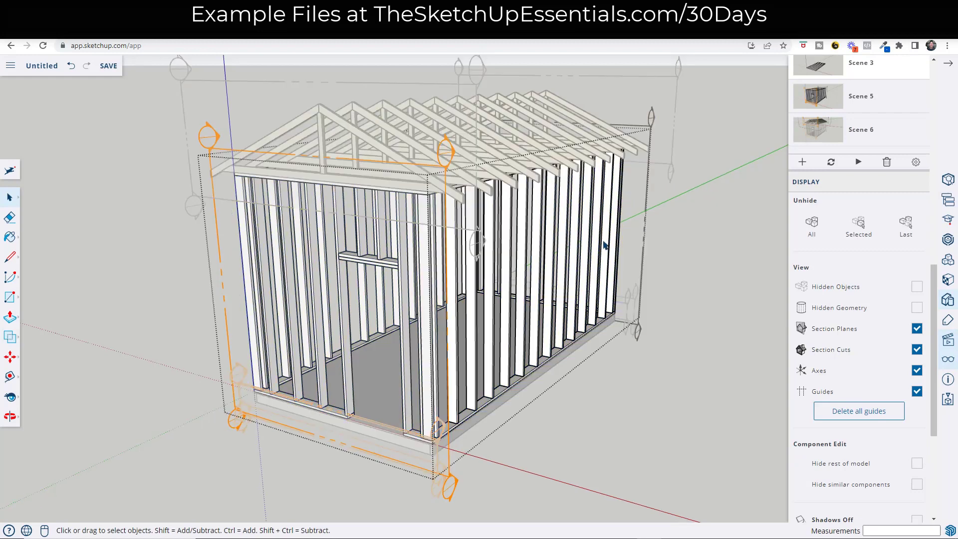
right_click(643, 183)
left_click(668, 308)
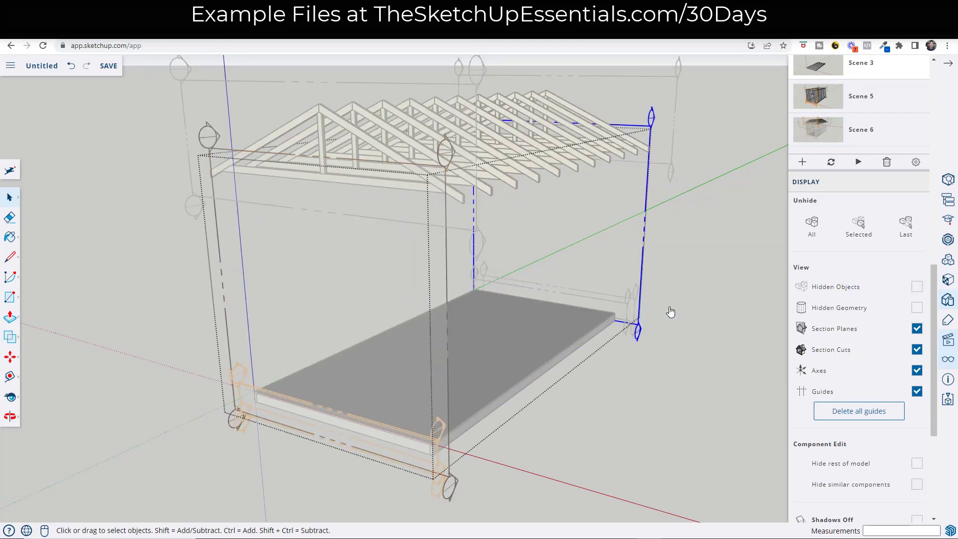
left_click(691, 255)
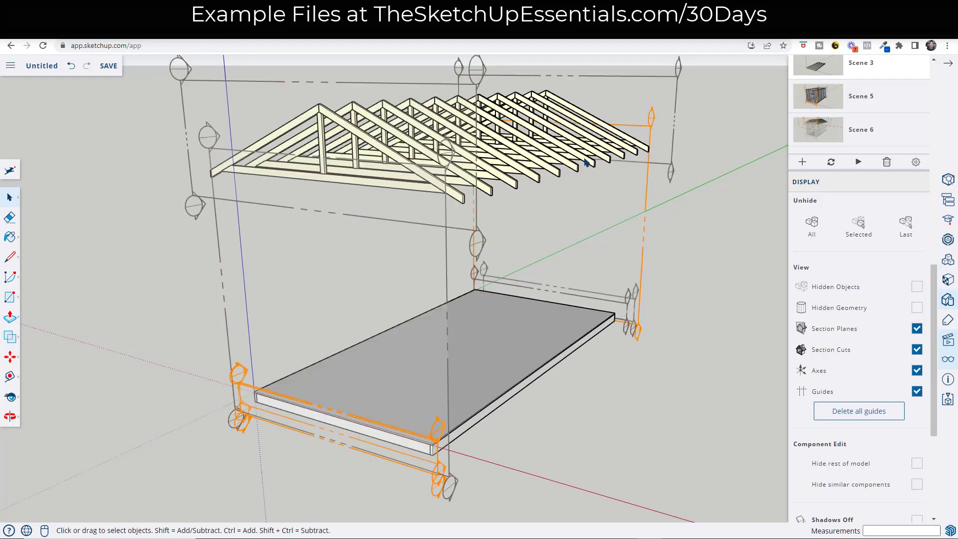
Hide the wall framing group and update Scene 3.
right_click(642, 223)
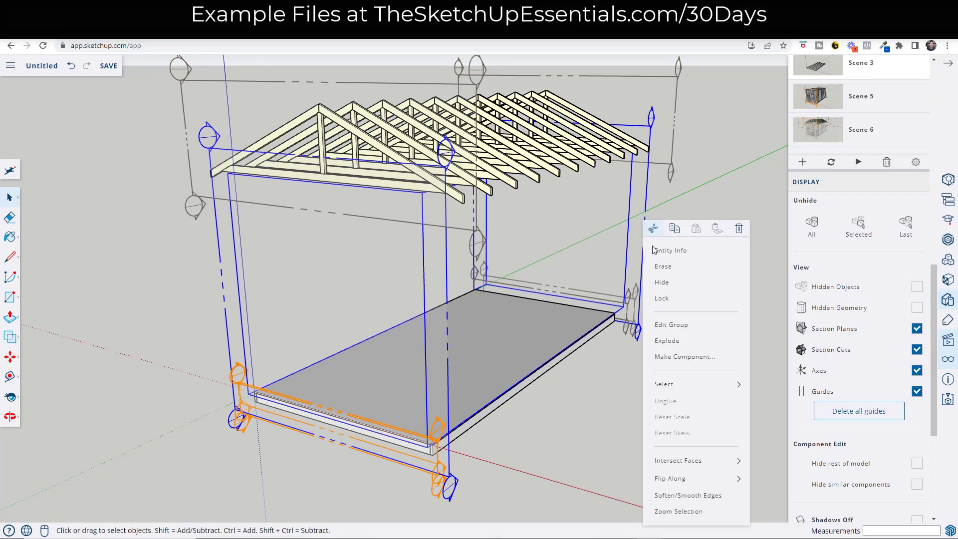
left_click(662, 282)
left_click(831, 162)
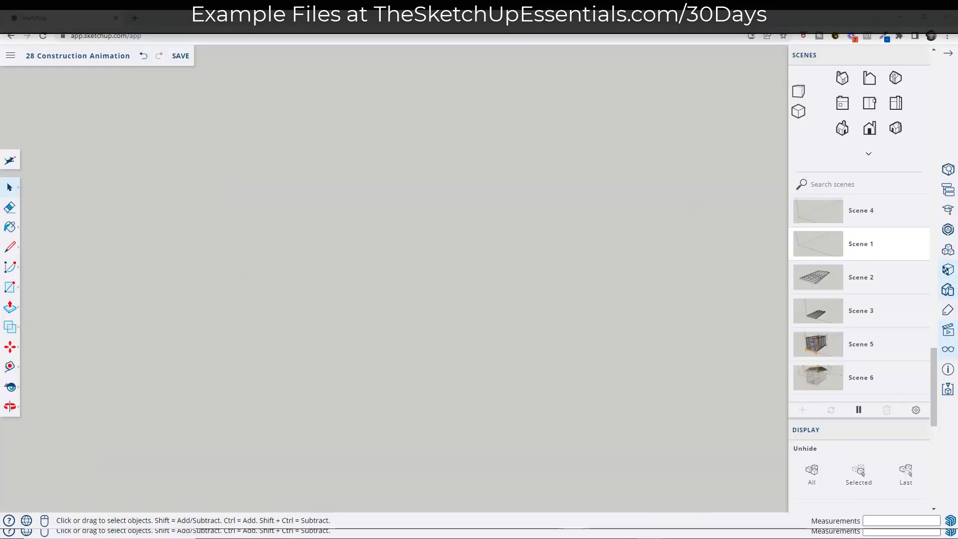